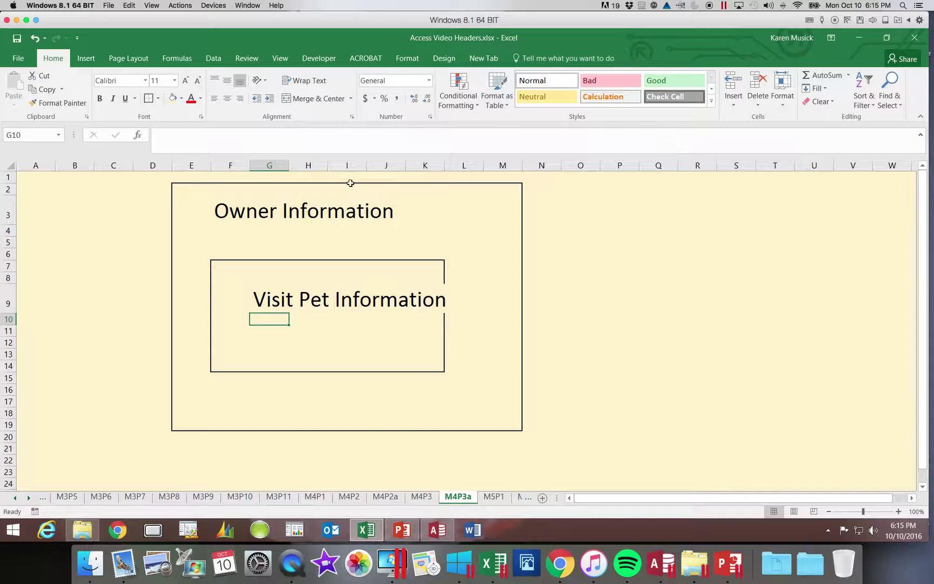
Remove the word "Pet" from the inner box's heading in cell G9
{"action": "left_click", "coordinate": [341, 295]}
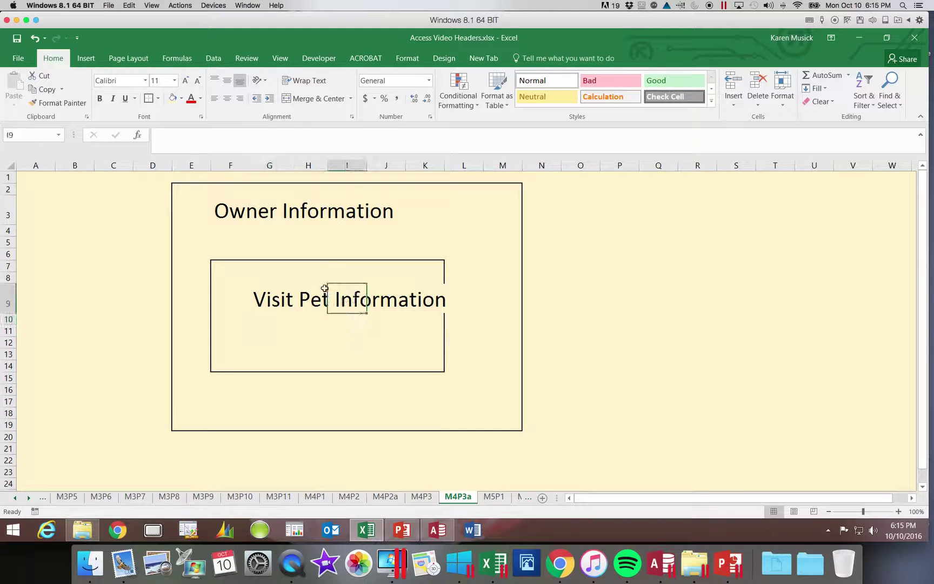
{"action": "left_click", "coordinate": [256, 296]}
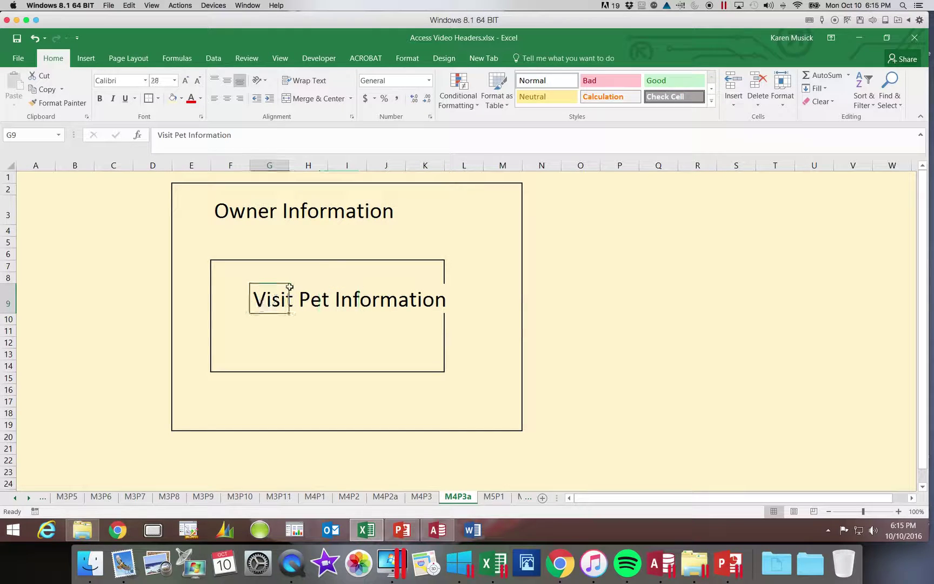
{"action": "left_click", "coordinate": [205, 135]}
{"action": "left_click", "coordinate": [175, 136]}
{"action": "left_click_drag", "start_coordinate": [174, 137], "coordinate": [187, 136]}
{"action": "key", "text": "BackSpace"}
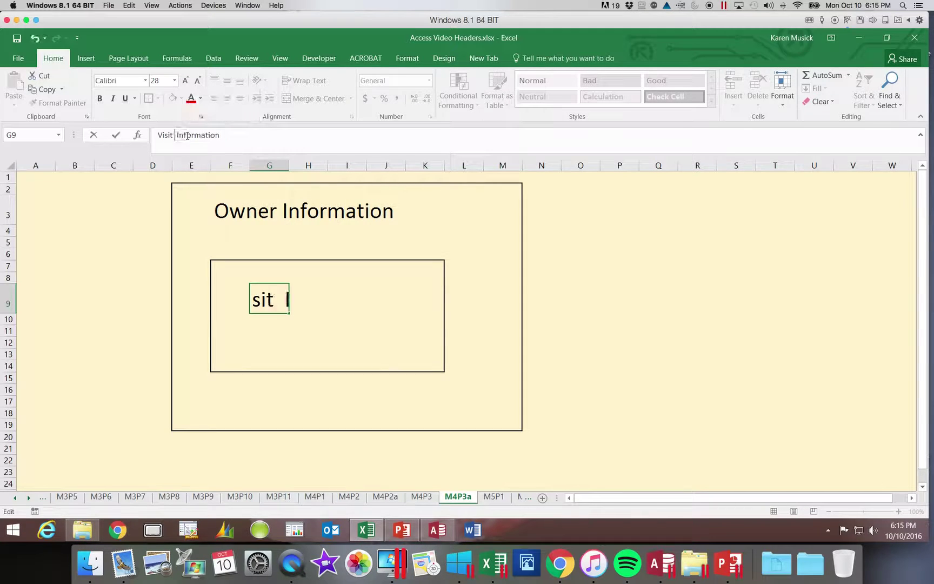
{"action": "key", "text": "Return"}
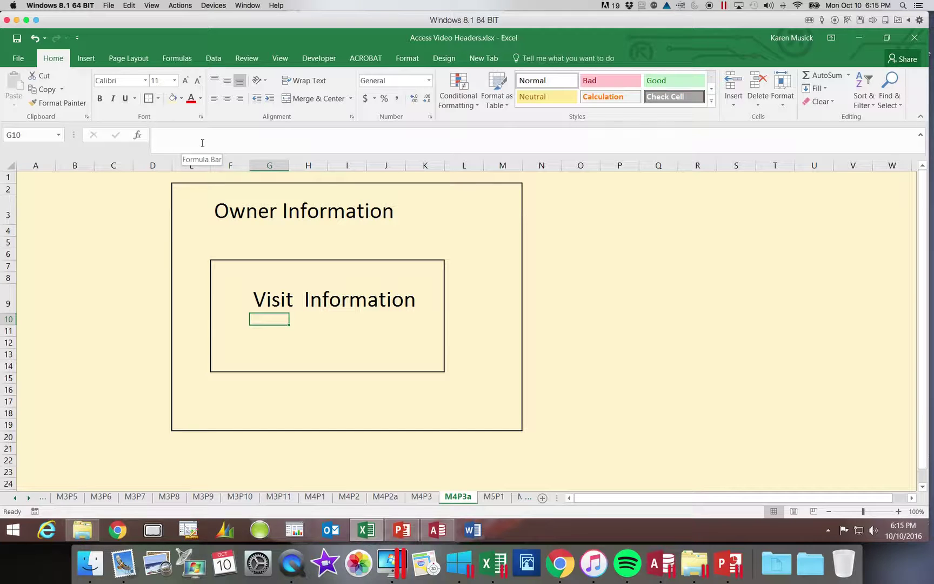
Delete the extra space in cell G9 so that the heading reads "Visit Information"
{"action": "left_click", "coordinate": [307, 306]}
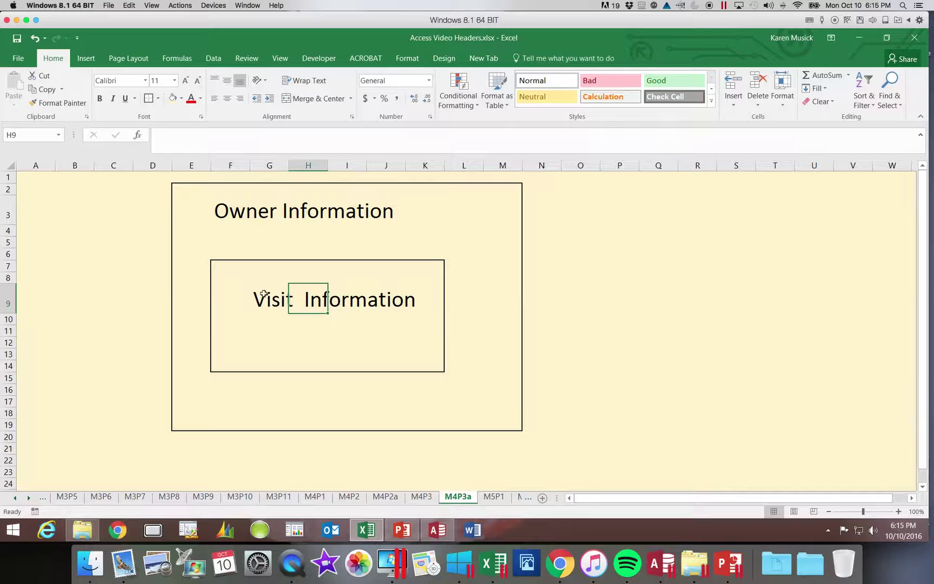
{"action": "left_click", "coordinate": [263, 294]}
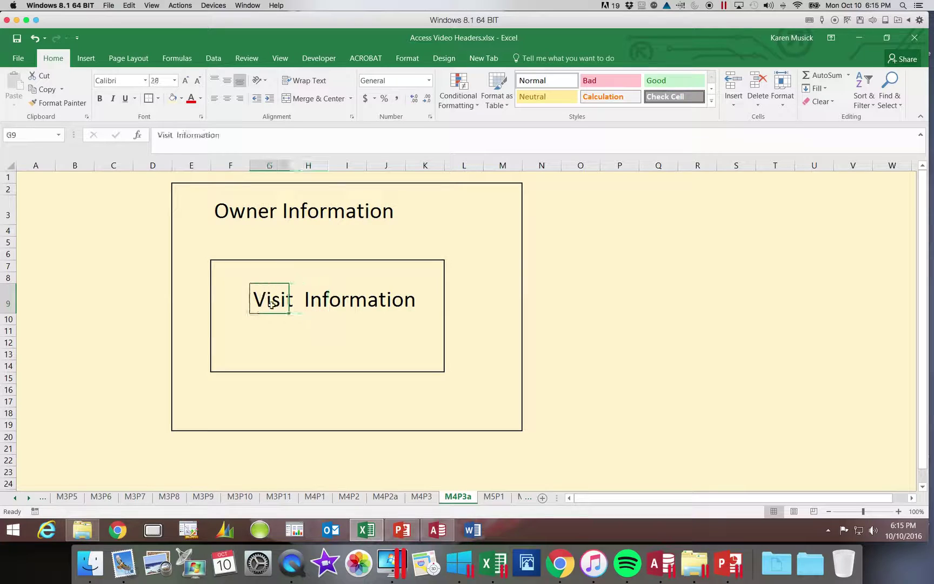
{"action": "left_click", "coordinate": [177, 135]}
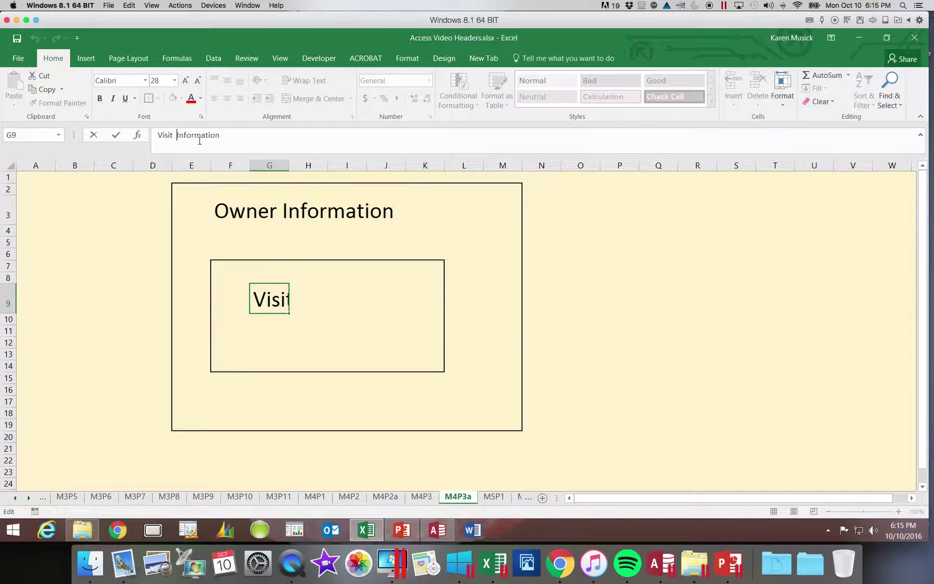
{"action": "key", "text": "BackSpace"}
{"action": "key", "text": "BackSpace"}
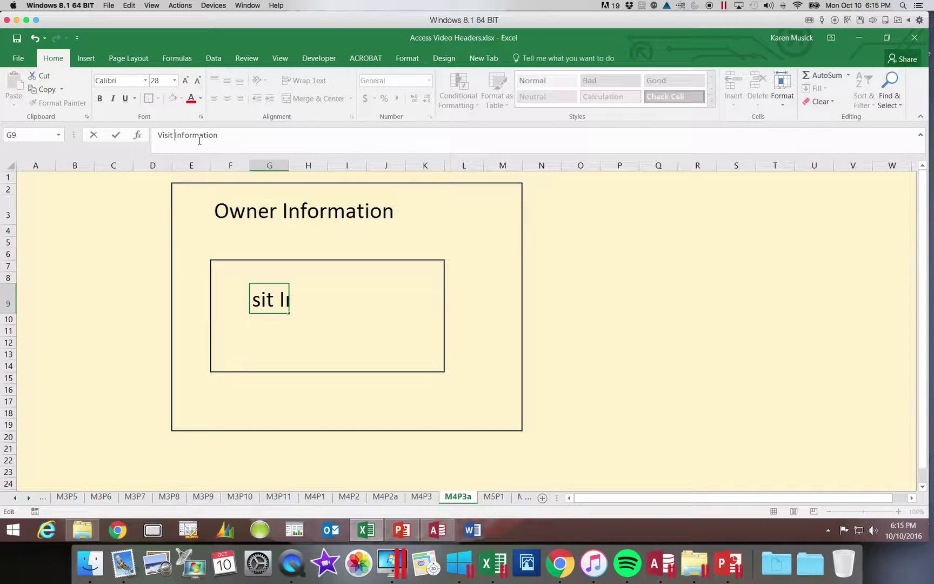
{"action": "key", "text": "Return"}
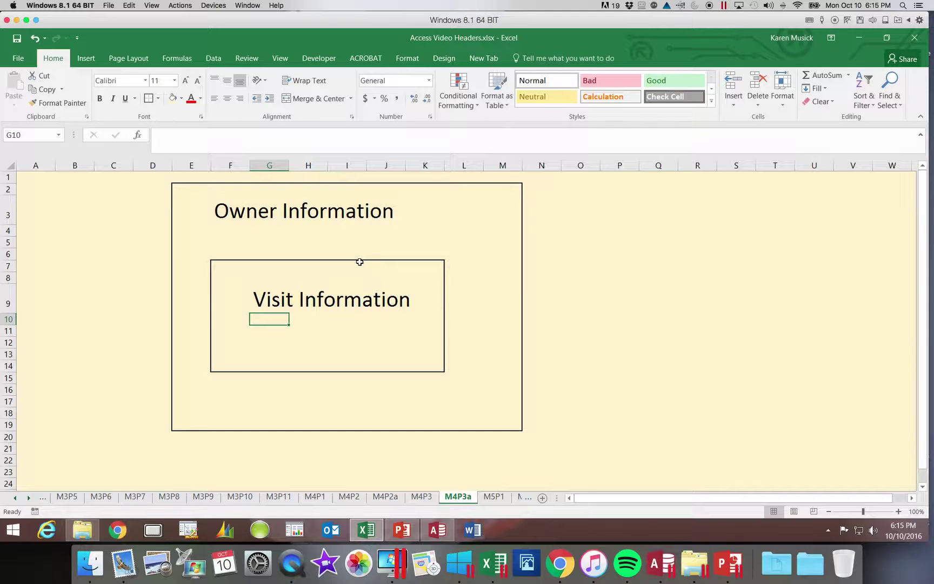
Switch to the Riverview database in Access, examine how its tables are related, and close the relationships view
{"action": "scroll", "coordinate": [360, 261], "scroll_direction": "right", "scroll_amount": 1}
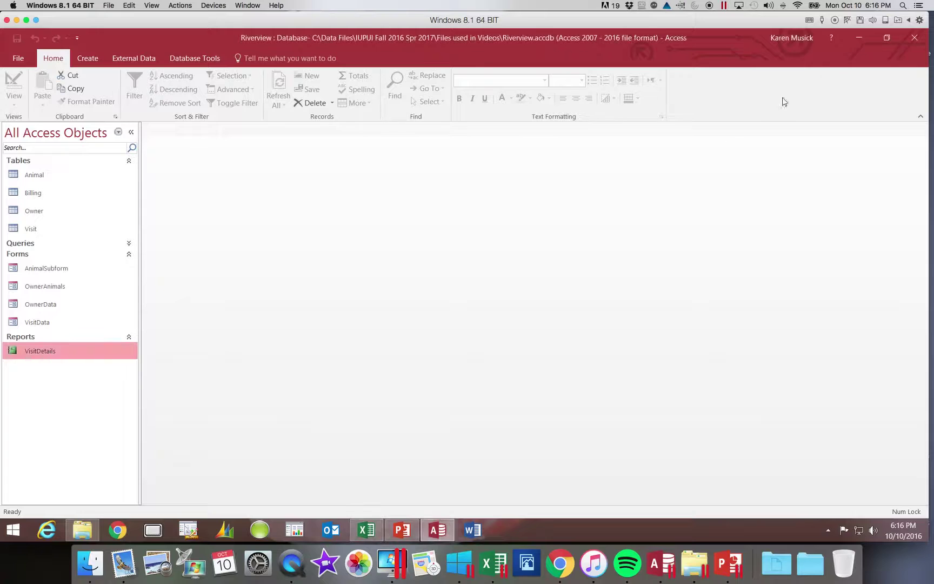
{"action": "left_click", "coordinate": [858, 37]}
{"action": "left_click", "coordinate": [200, 59]}
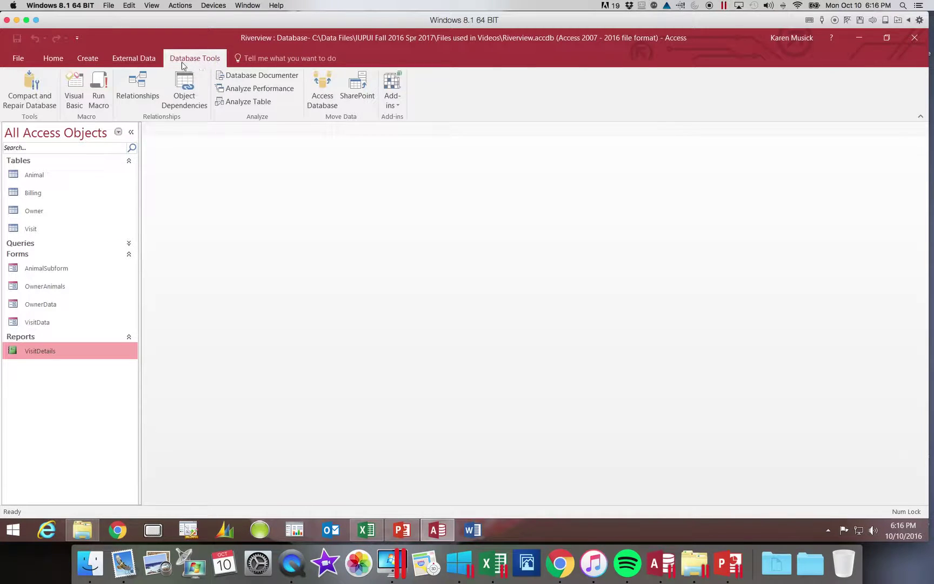
{"action": "left_click", "coordinate": [137, 87]}
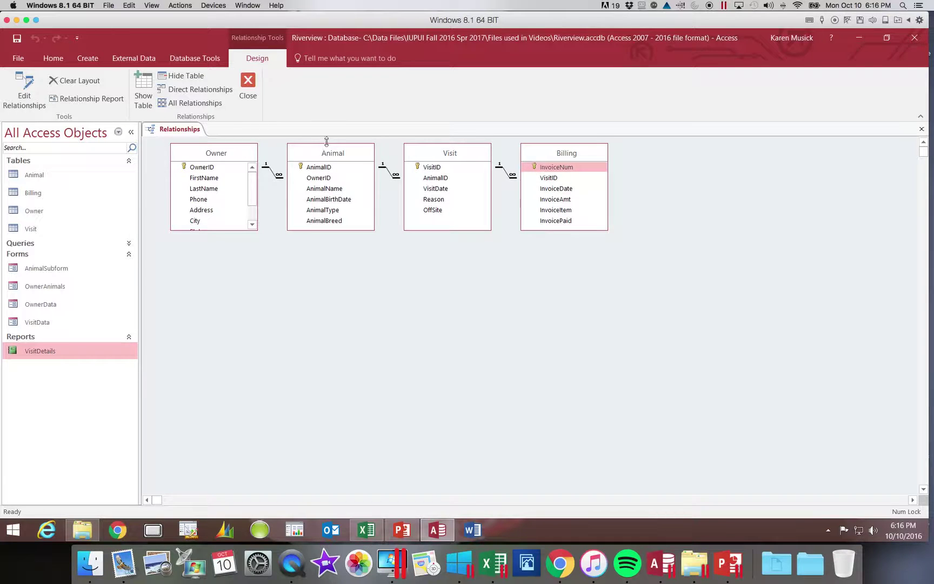
{"action": "left_click", "coordinate": [248, 82]}
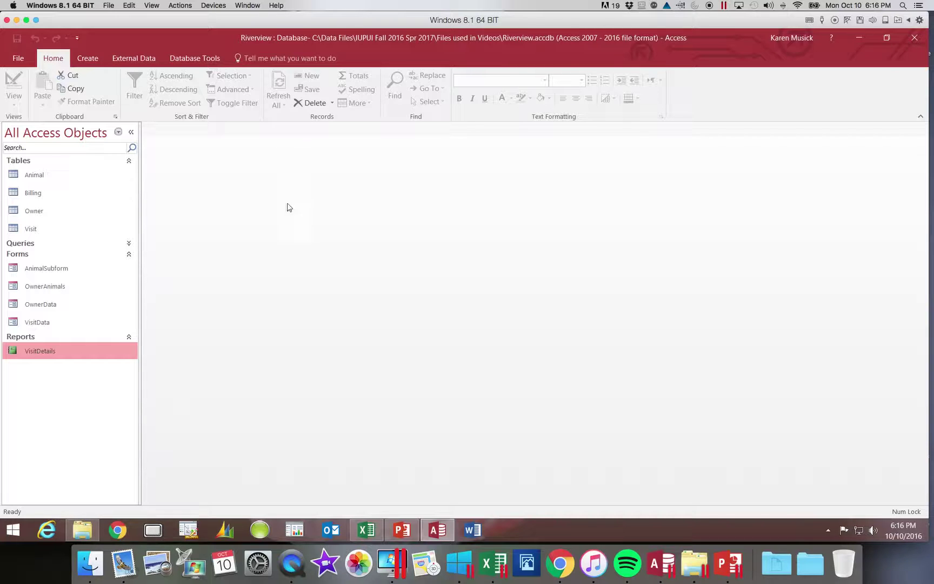
Look through the database's saved queries and view the VisitDetails report, closing it when done
{"action": "left_click", "coordinate": [129, 244]}
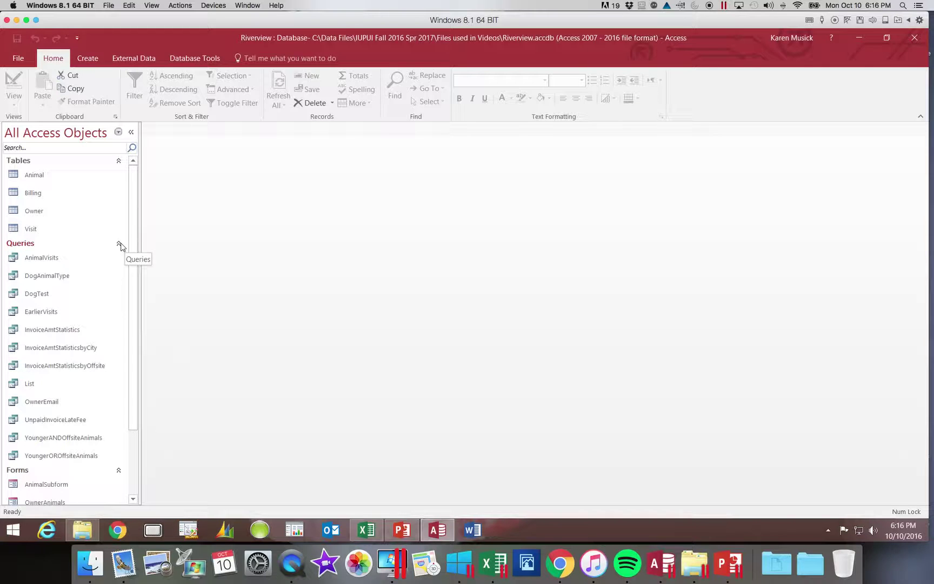
{"action": "left_click", "coordinate": [120, 244]}
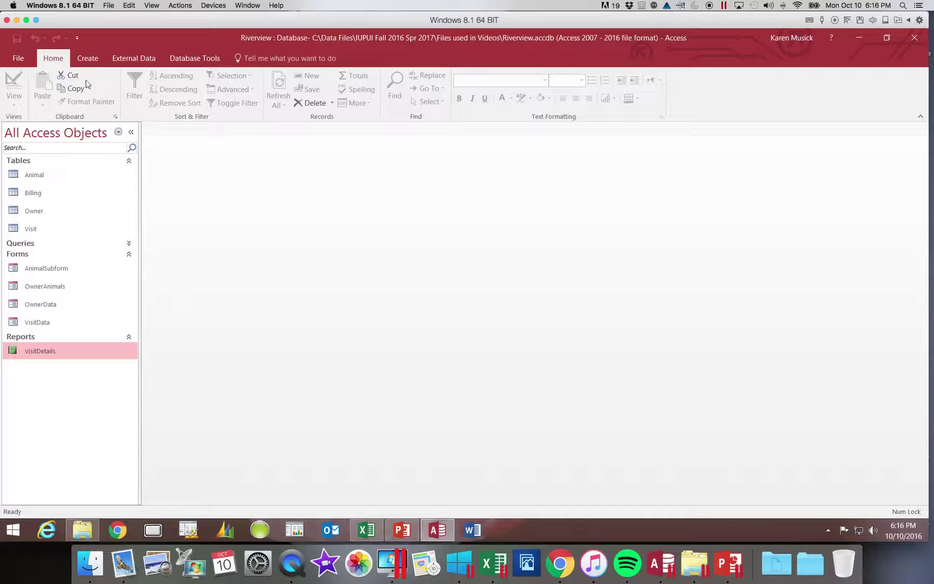
{"action": "left_click", "coordinate": [97, 63]}
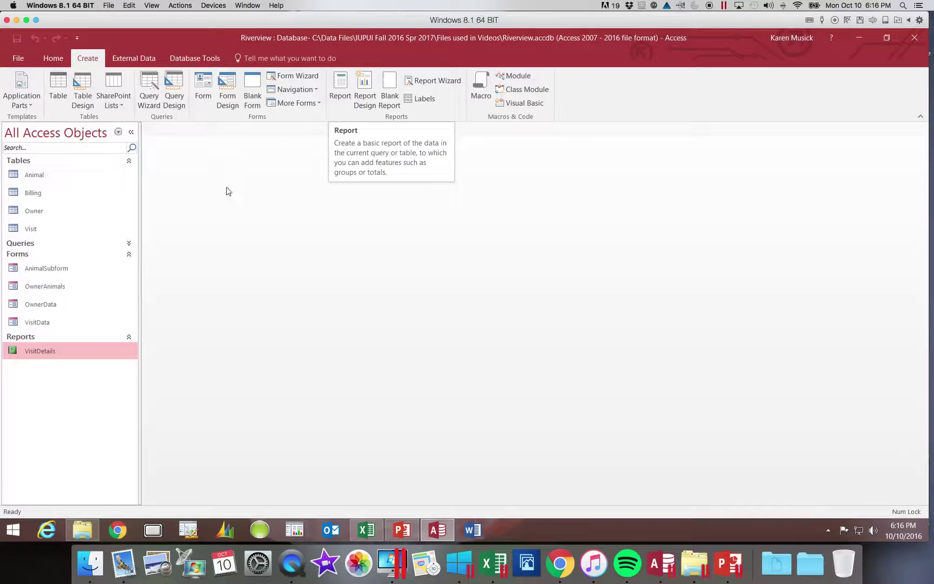
{"action": "double_click", "coordinate": [38, 352]}
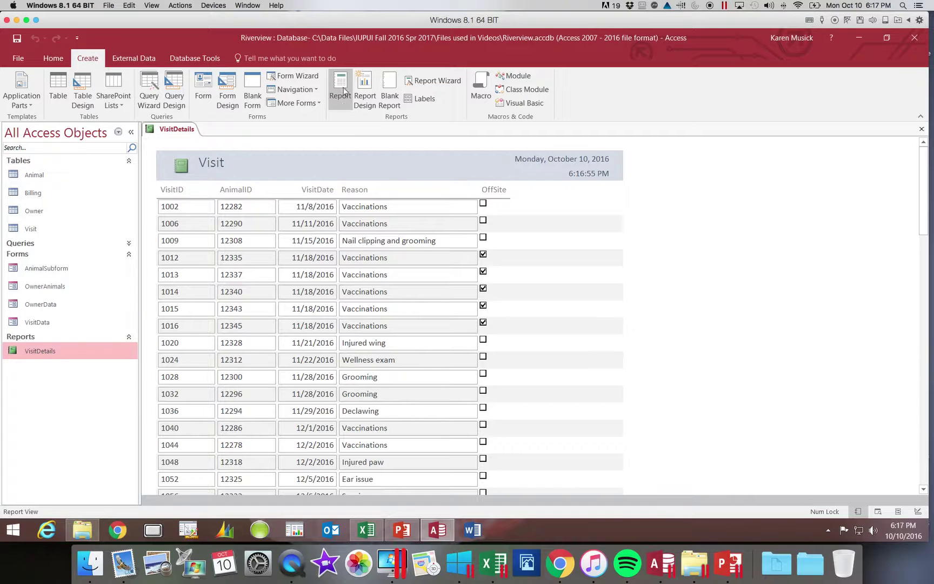
{"action": "left_click", "coordinate": [922, 128]}
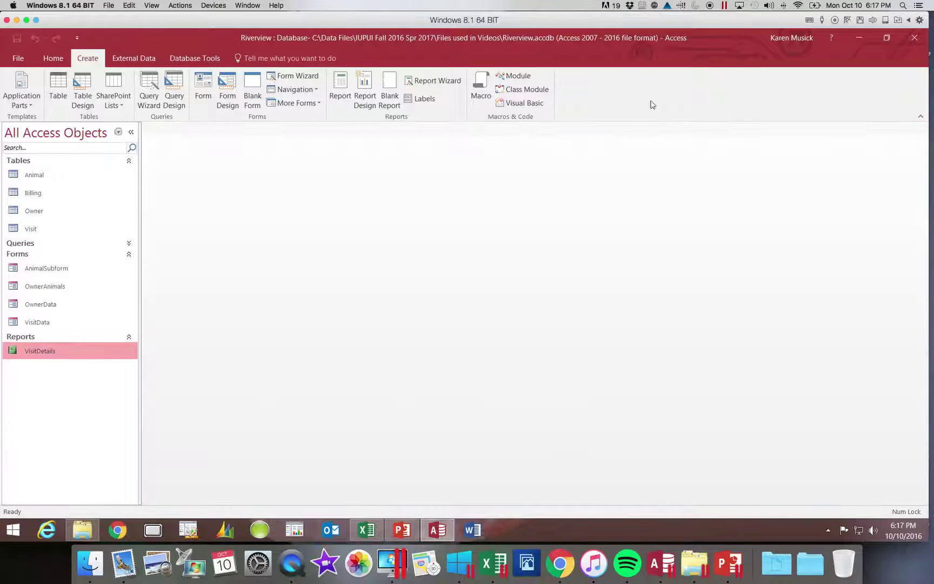
Start the Report Wizard and check the planned owner and visit layout in the Excel workbook before returning
{"action": "left_click", "coordinate": [443, 81]}
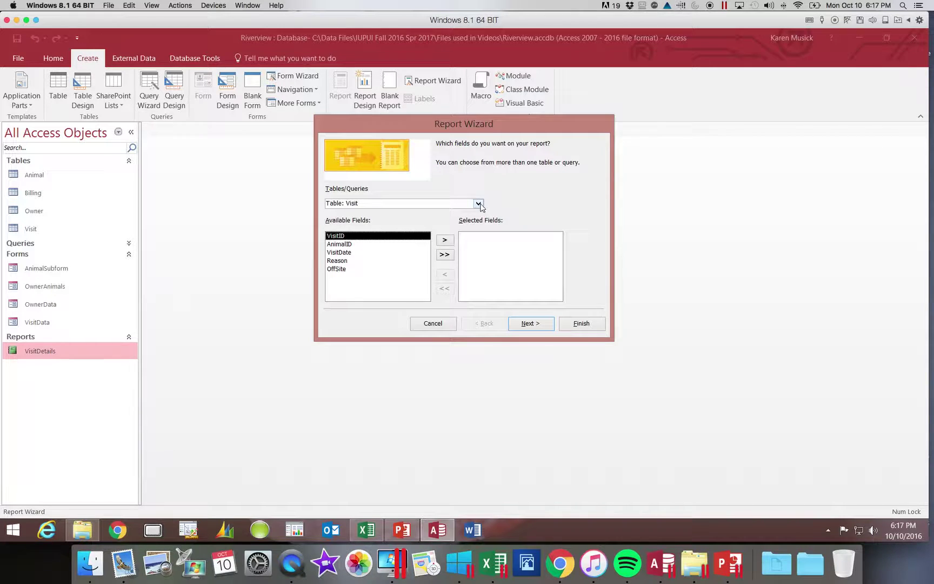
{"action": "left_click", "coordinate": [370, 531]}
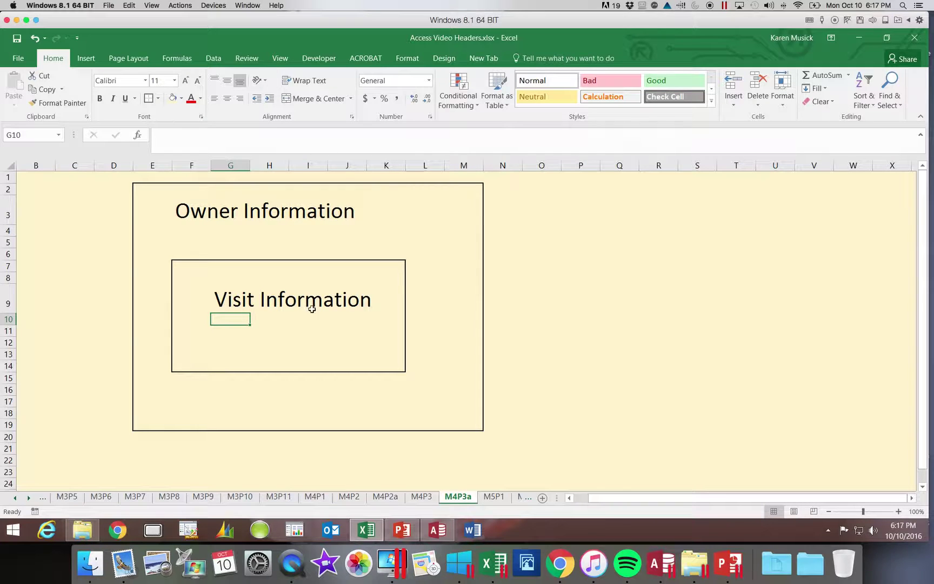
{"action": "left_click", "coordinate": [861, 42]}
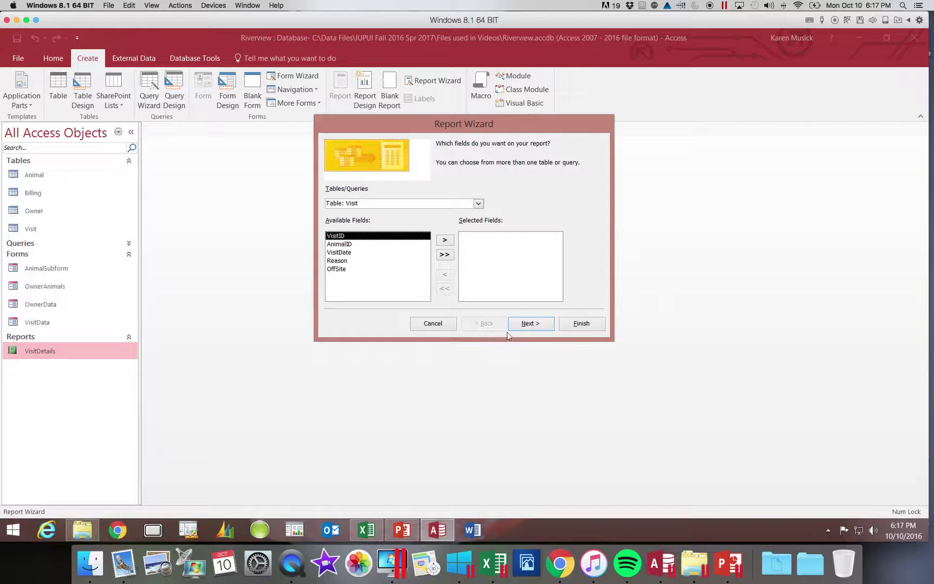
Add the OwnerID, FirstName, LastName, City, Phone and Email fields from the Owner table to the report, in that order
{"action": "left_click", "coordinate": [478, 204]}
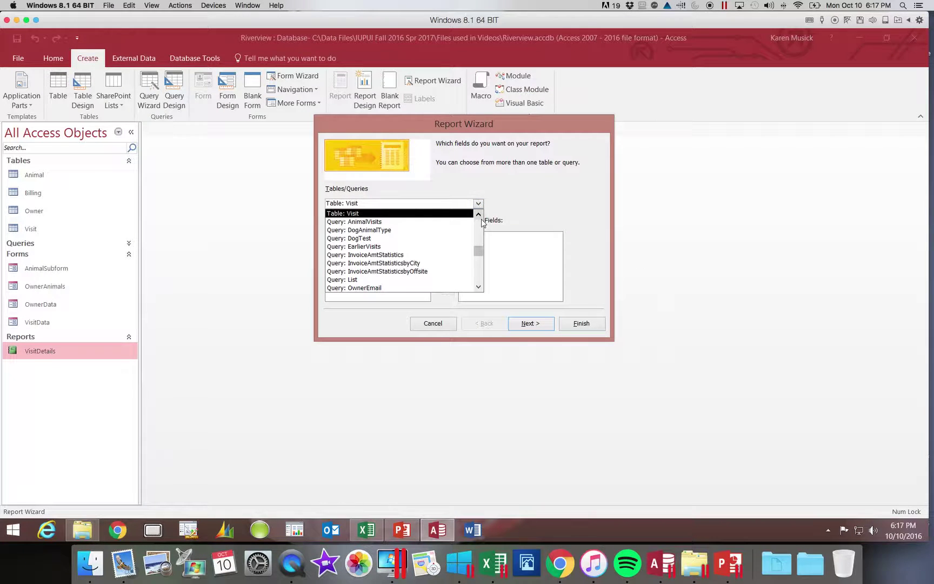
{"action": "left_click", "coordinate": [480, 229]}
{"action": "left_click", "coordinate": [419, 230]}
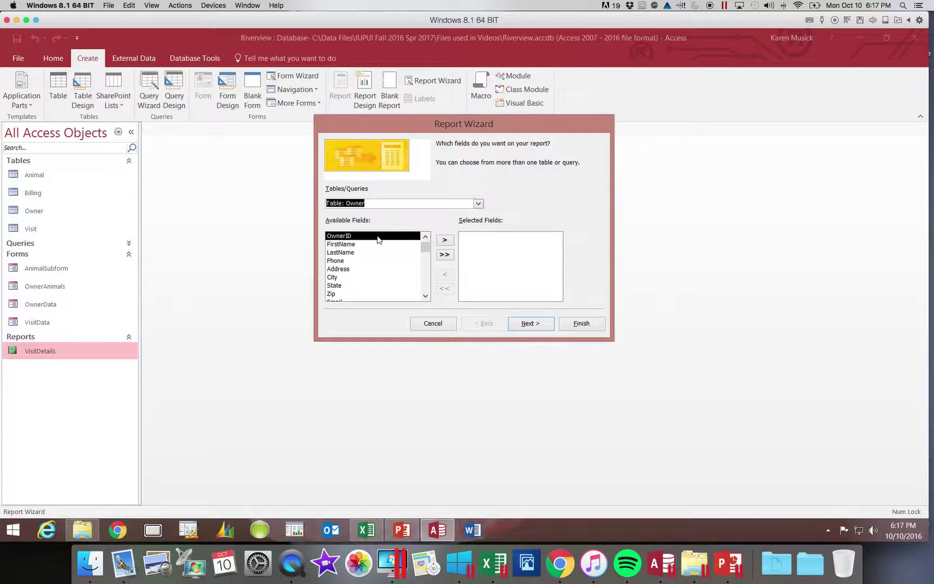
{"action": "left_click", "coordinate": [448, 244]}
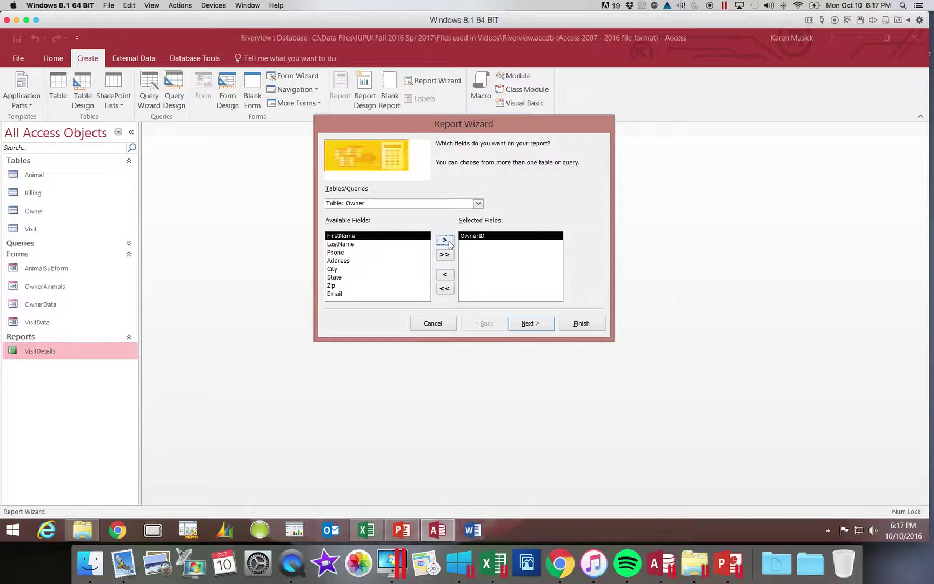
{"action": "left_click", "coordinate": [445, 241]}
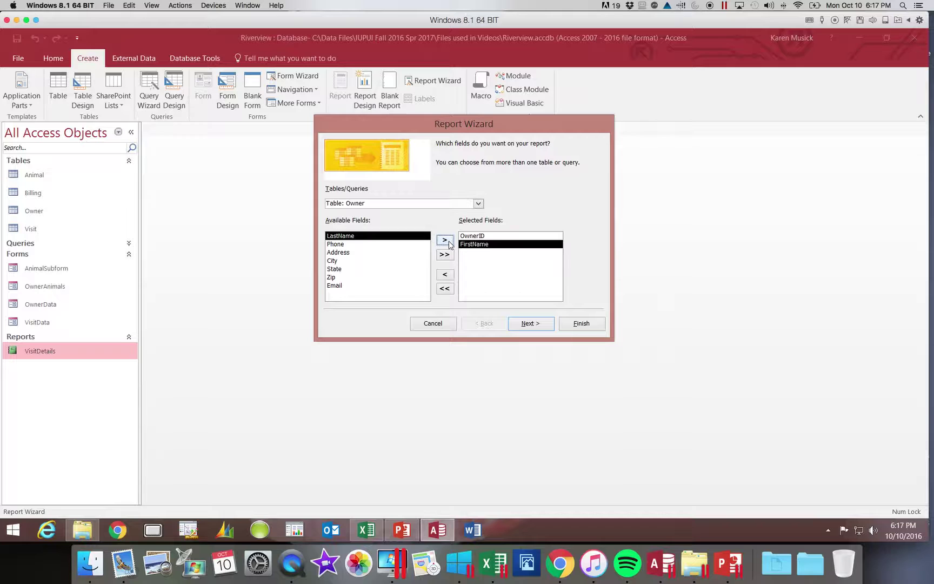
{"action": "left_click", "coordinate": [449, 244]}
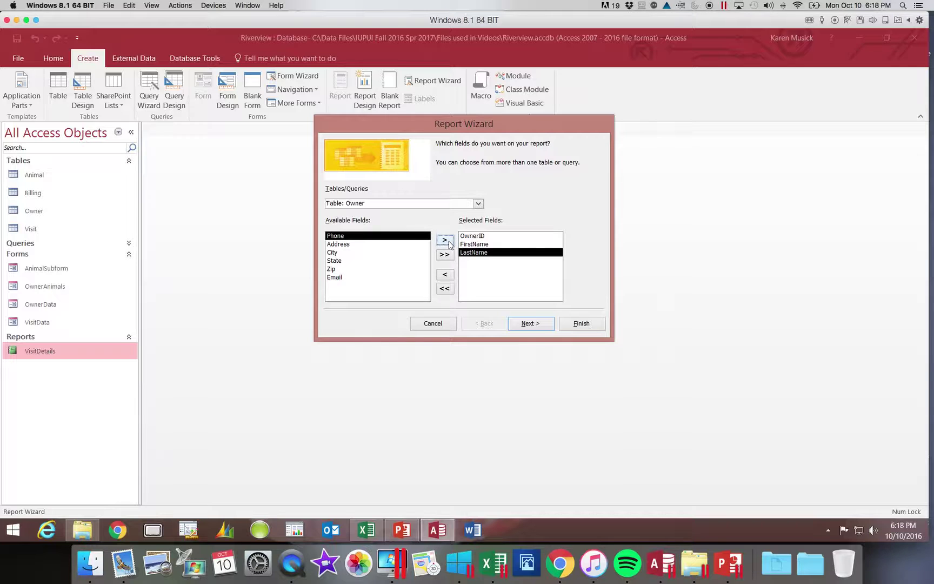
{"action": "left_click", "coordinate": [397, 252]}
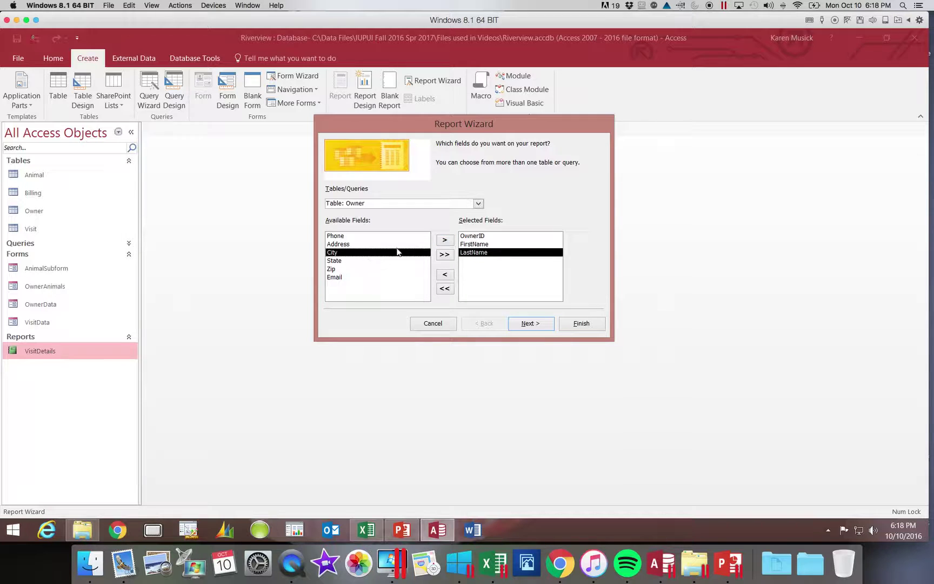
{"action": "left_click", "coordinate": [442, 242]}
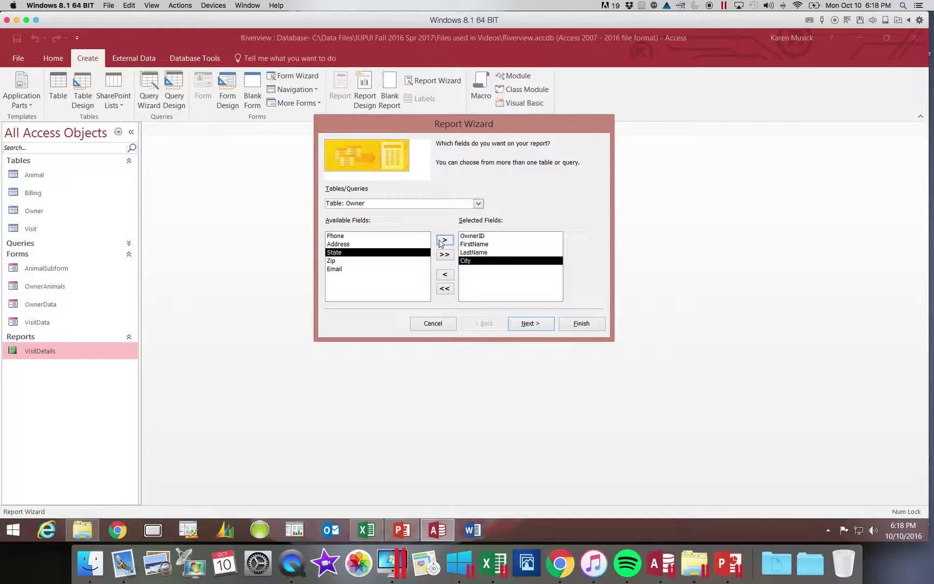
{"action": "left_click", "coordinate": [383, 236]}
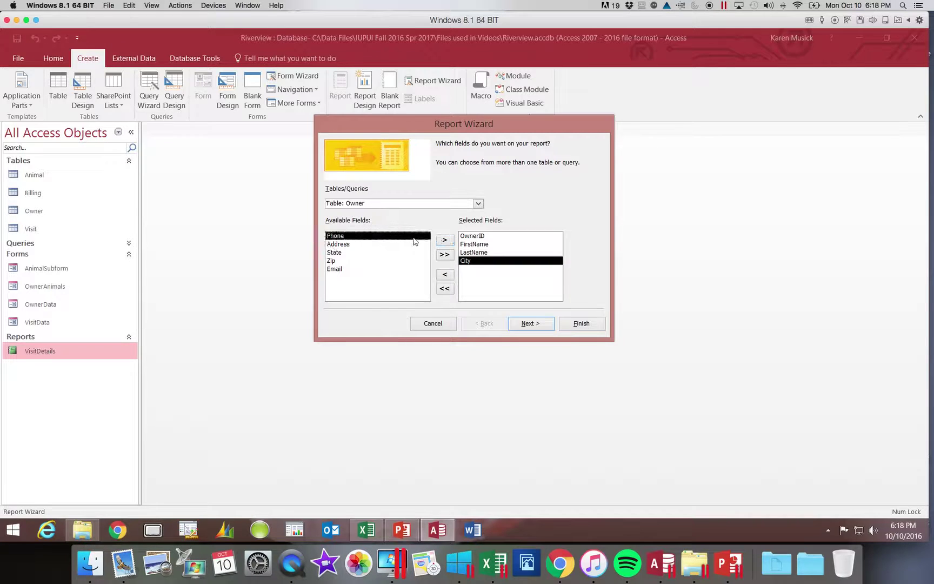
{"action": "left_click", "coordinate": [446, 241]}
{"action": "left_click", "coordinate": [386, 261]}
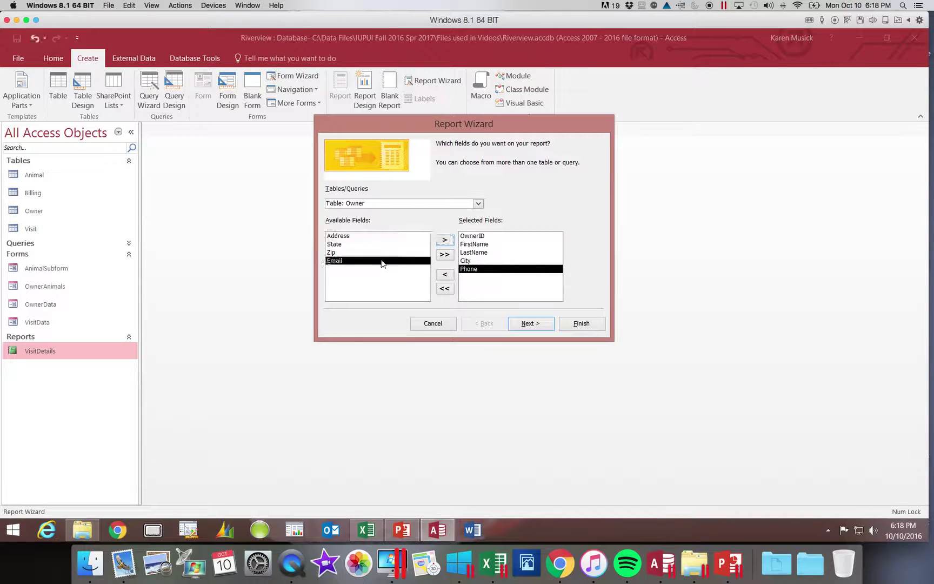
{"action": "left_click", "coordinate": [442, 241]}
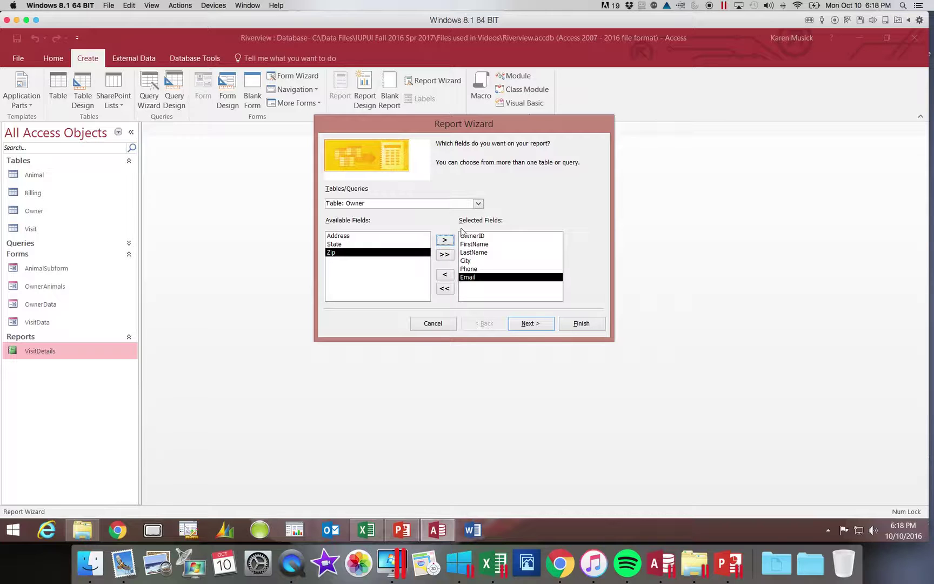
Add all fields of the Visit table to the report and proceed to the choice of how to view the data
{"action": "left_click", "coordinate": [479, 204]}
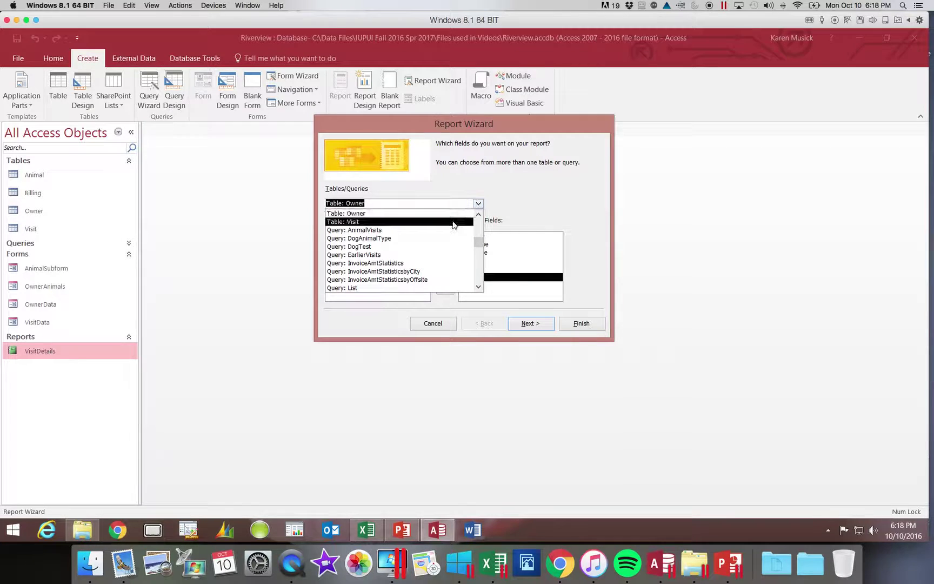
{"action": "left_click", "coordinate": [453, 222]}
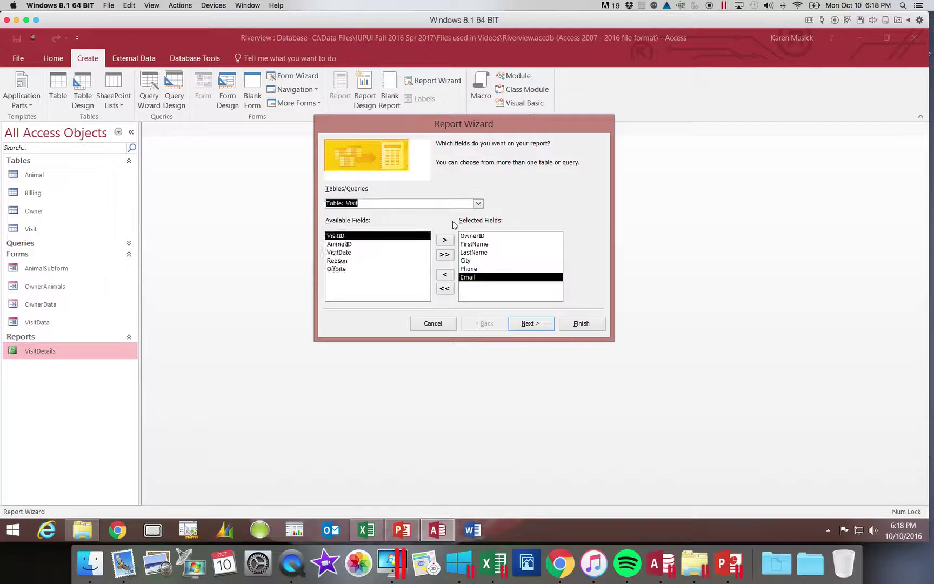
{"action": "left_click", "coordinate": [444, 256]}
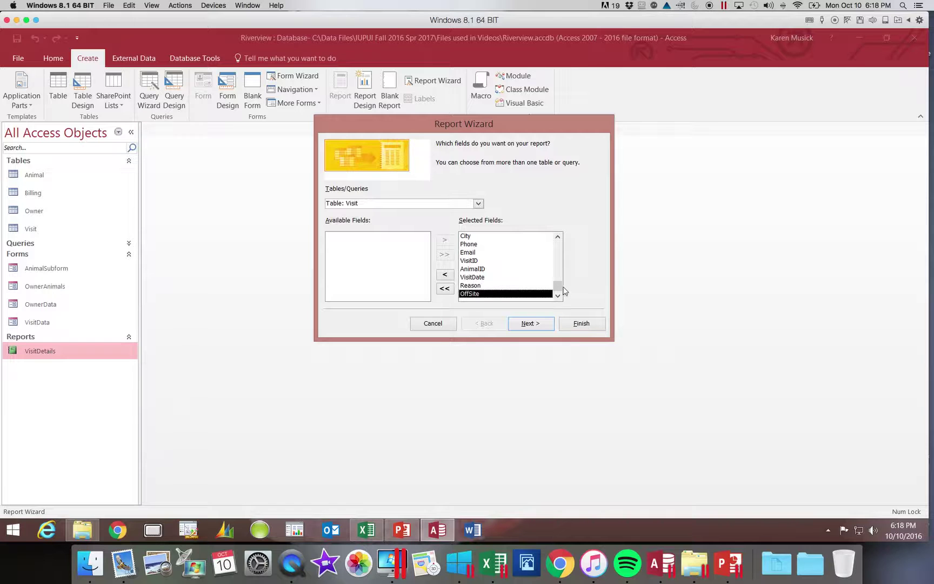
{"action": "left_click_drag", "start_coordinate": [560, 285], "coordinate": [560, 287]}
{"action": "mouse_move", "coordinate": [560, 275]}
{"action": "left_mouse_down"}
{"action": "mouse_move", "coordinate": [559, 250]}
{"action": "mouse_move", "coordinate": [560, 288]}
{"action": "left_mouse_up"}
{"action": "left_click", "coordinate": [535, 323]}
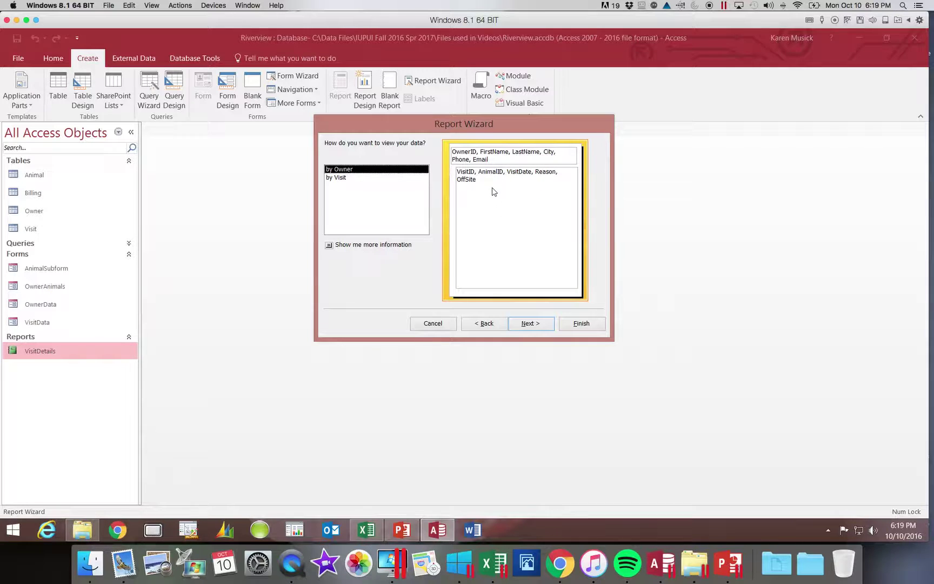
Keep the view by Owner without extra grouping levels and sort the detail records by VisitDate in ascending order
{"action": "left_click", "coordinate": [529, 324]}
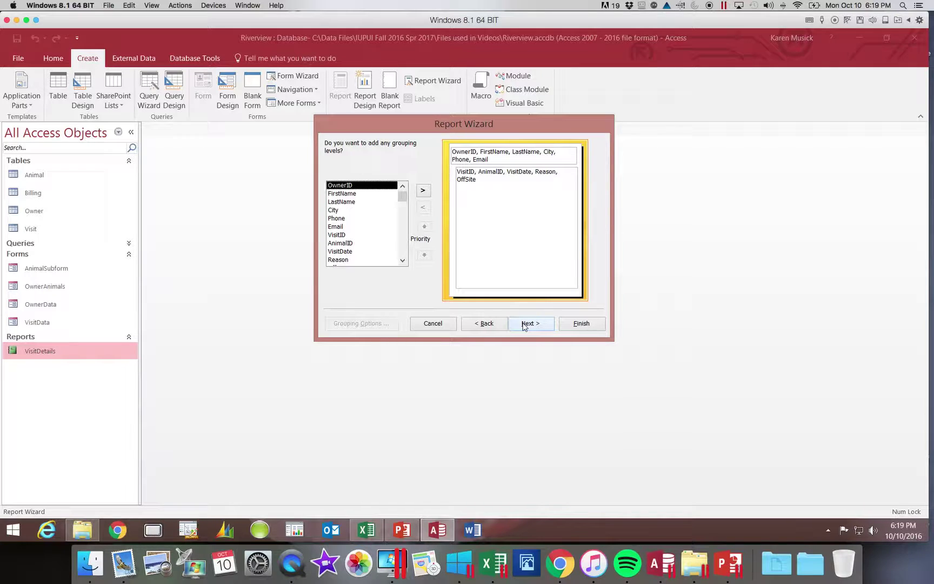
{"action": "left_click", "coordinate": [526, 325]}
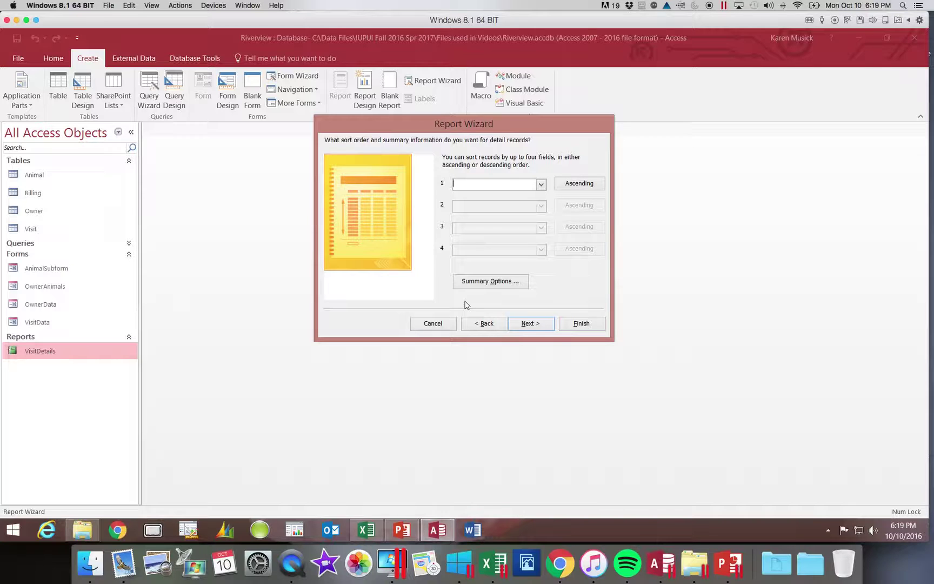
{"action": "left_click", "coordinate": [541, 185]}
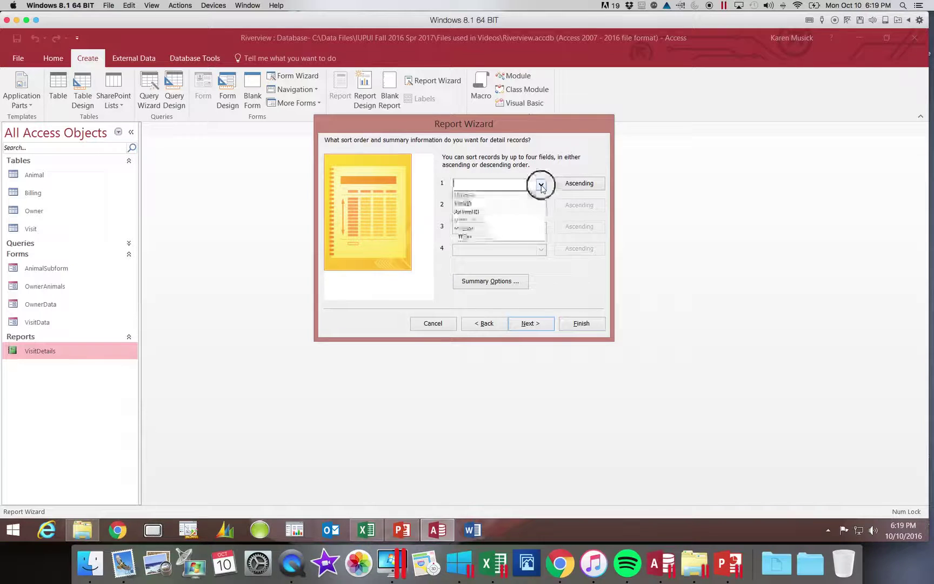
{"action": "left_click", "coordinate": [528, 222]}
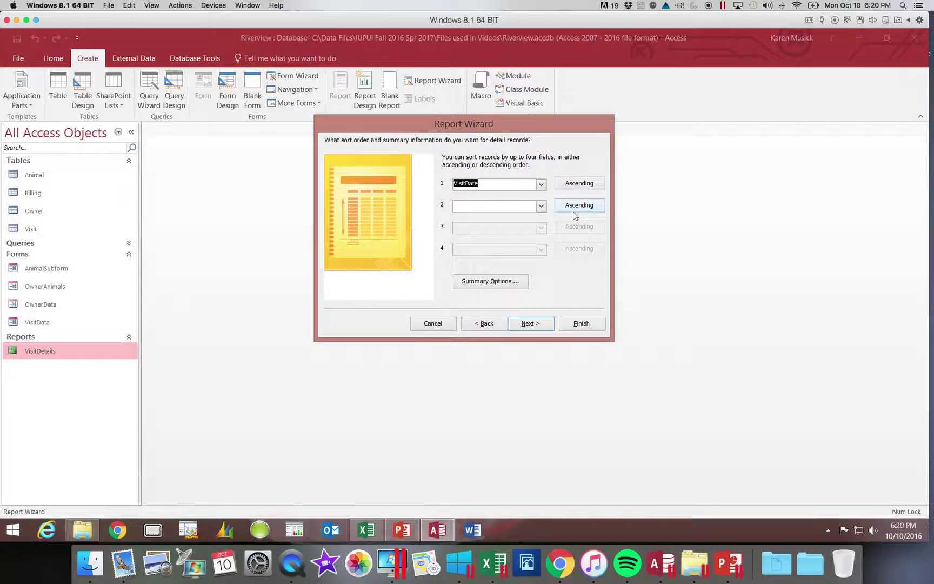
{"action": "left_click", "coordinate": [534, 324]}
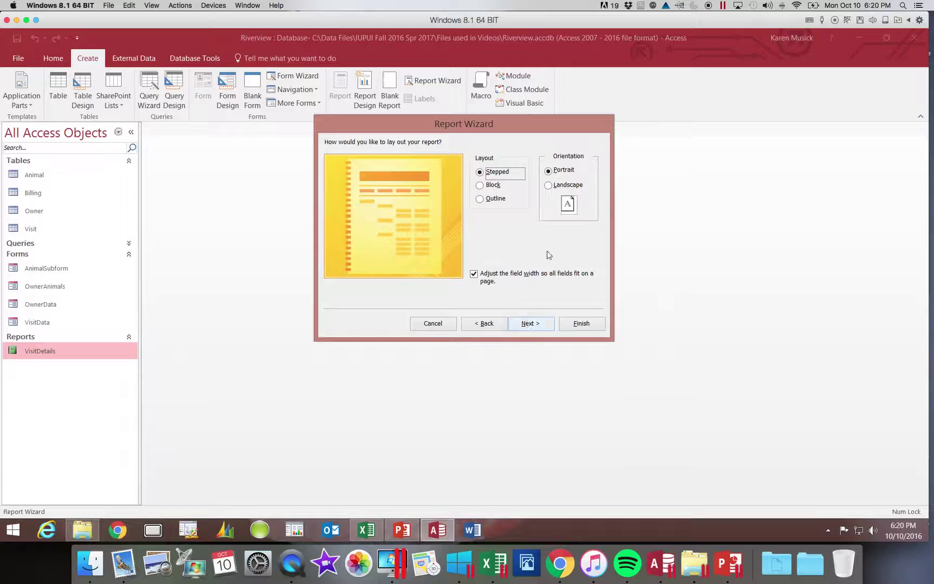
Choose the Outline layout, title the report OwnersAndVisits and finish the wizard with a preview of the report
{"action": "left_click", "coordinate": [496, 185]}
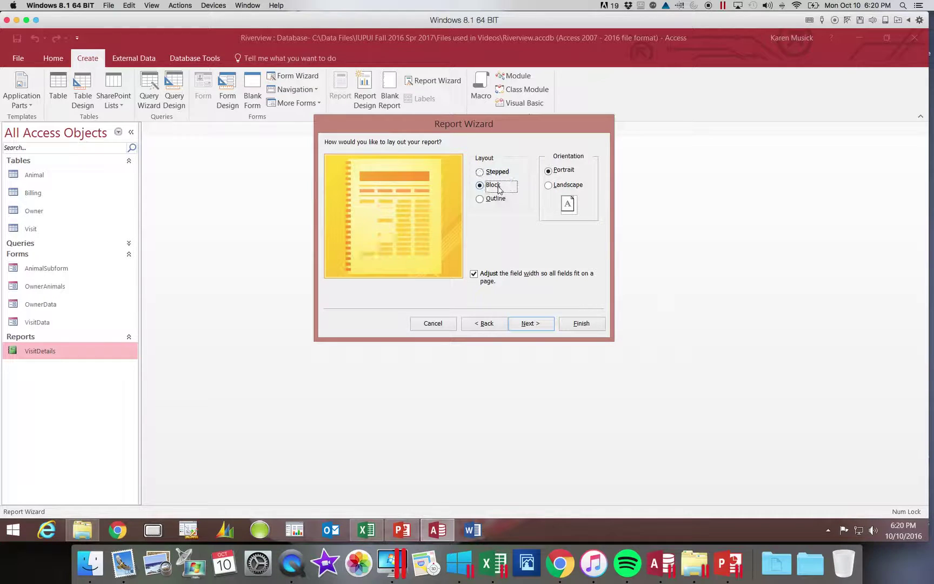
{"action": "left_click", "coordinate": [500, 201]}
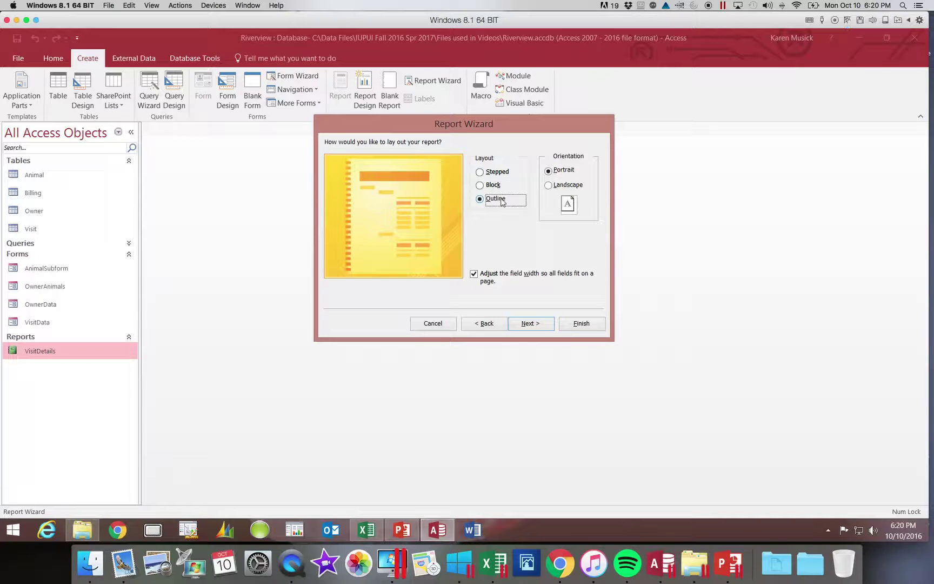
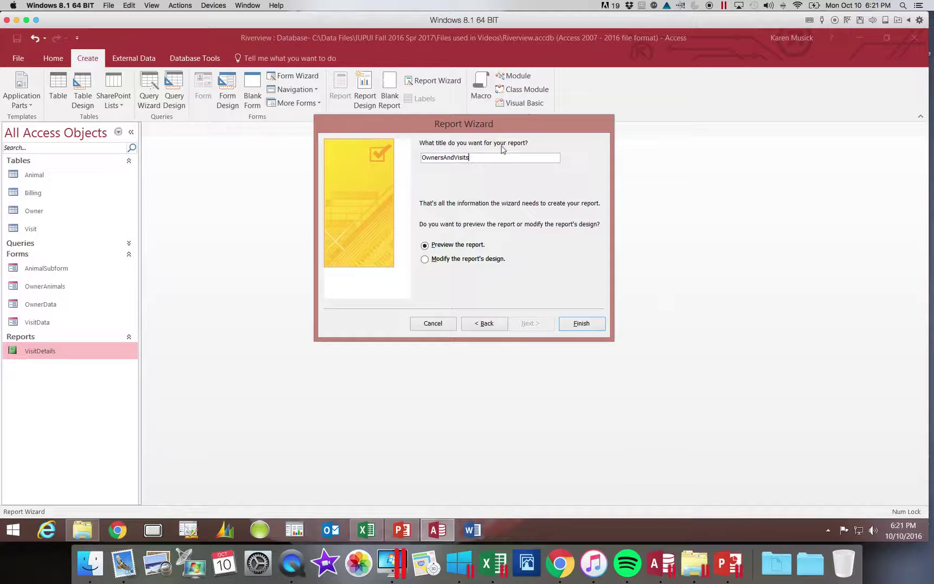
{"action": "left_click", "coordinate": [581, 324]}
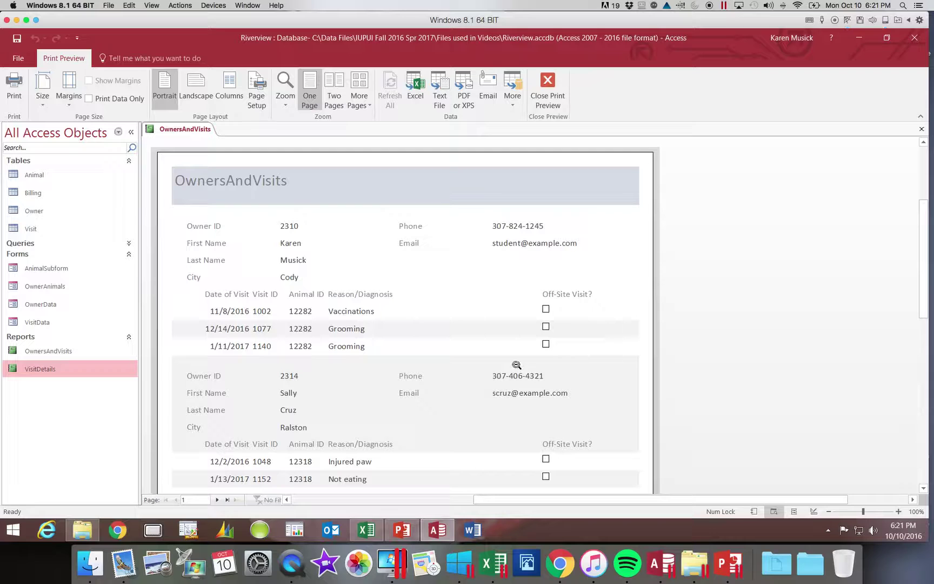
Fit the report preview to the window and check the second and last pages before returning to the first
{"action": "left_click", "coordinate": [287, 106]}
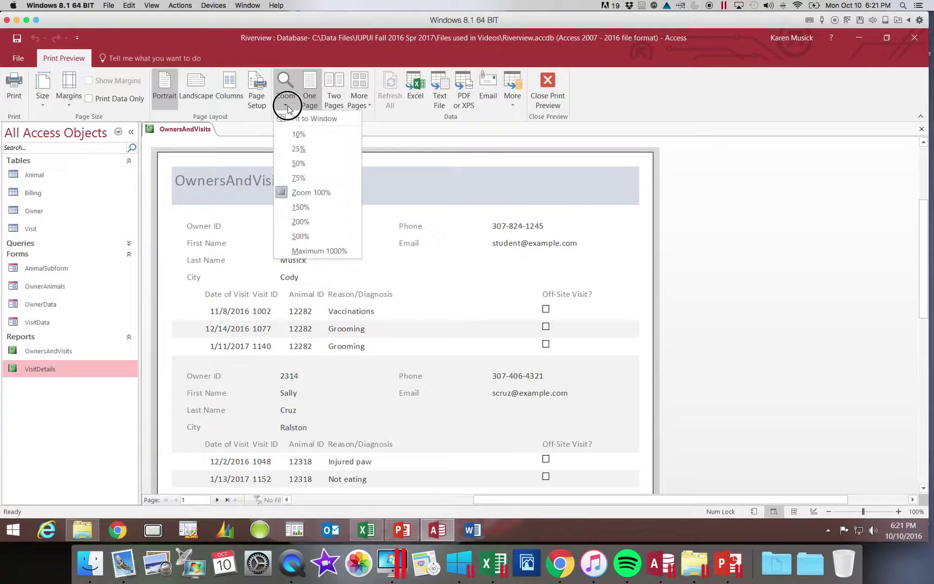
{"action": "left_click", "coordinate": [314, 120]}
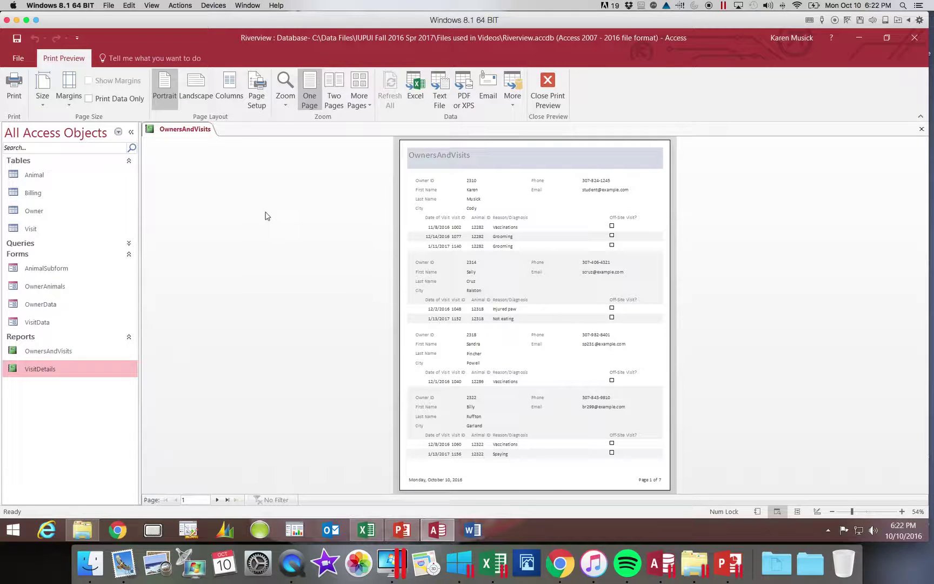
{"action": "left_click", "coordinate": [217, 500]}
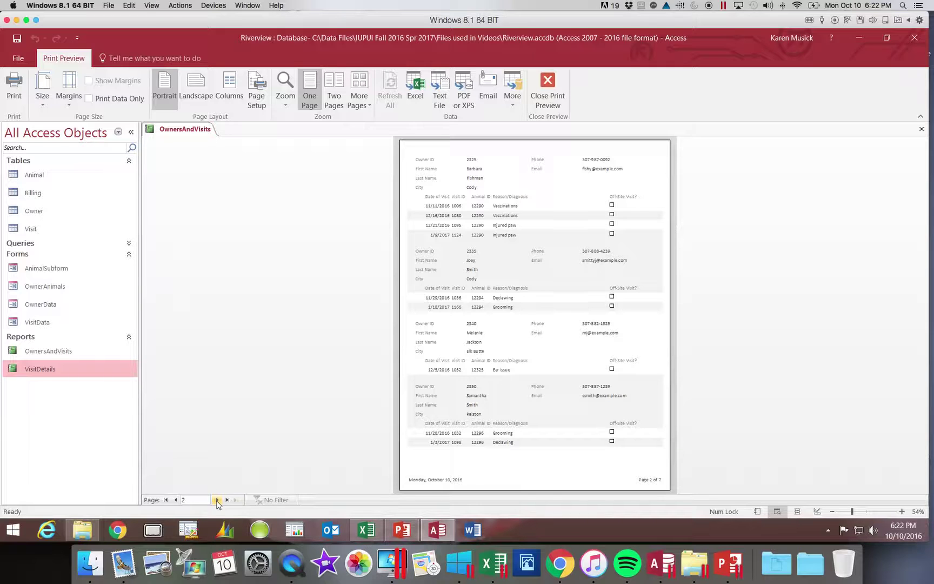
{"action": "left_click", "coordinate": [227, 500]}
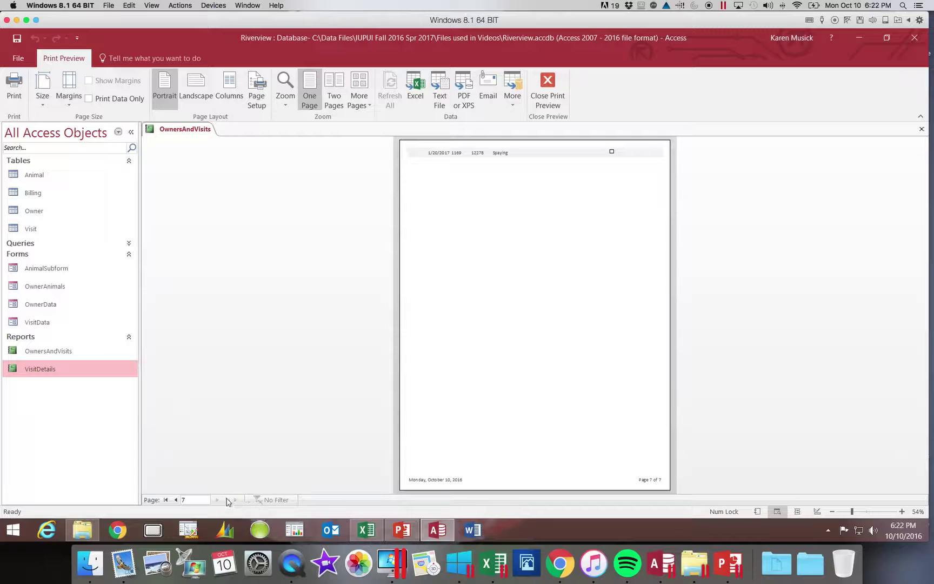
{"action": "left_click", "coordinate": [166, 500]}
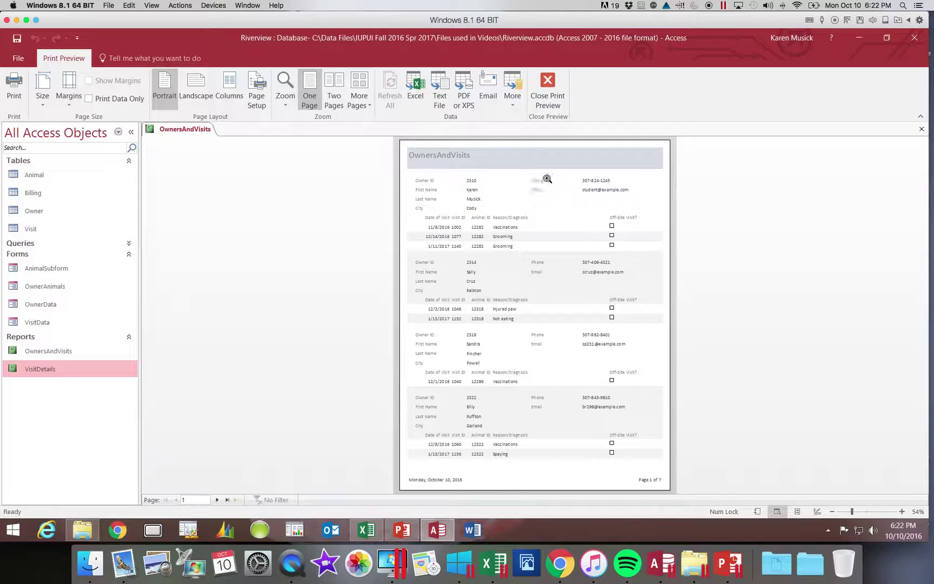
Close the print preview and examine the OwnersAndVisits report in Design View, Layout View and Report View
{"action": "left_click", "coordinate": [549, 92]}
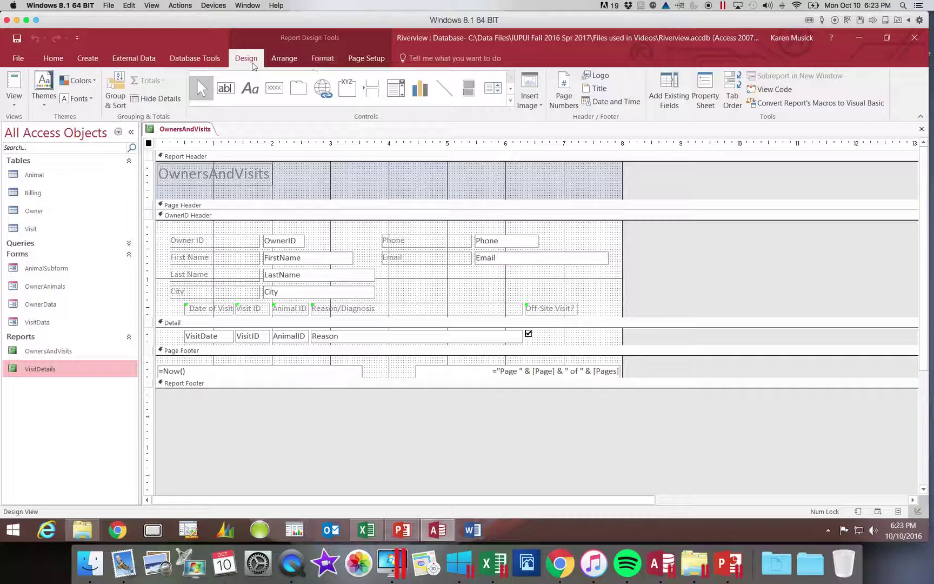
{"action": "left_click", "coordinate": [366, 62]}
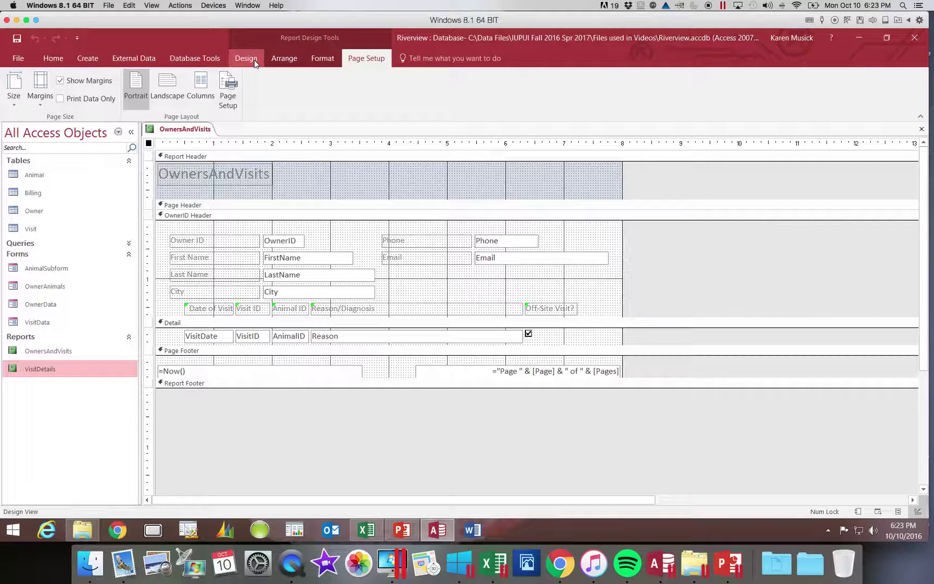
{"action": "left_click", "coordinate": [59, 61]}
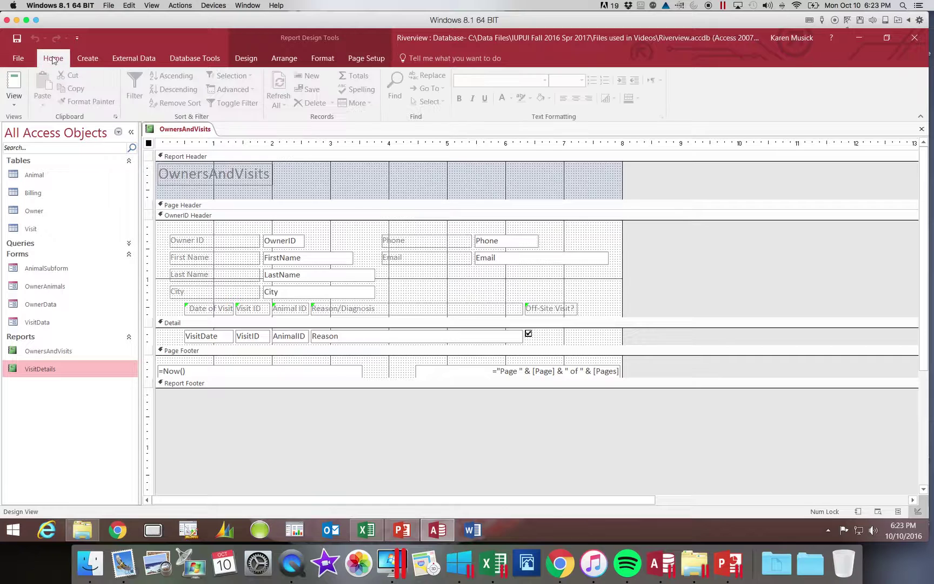
{"action": "left_click", "coordinate": [13, 102]}
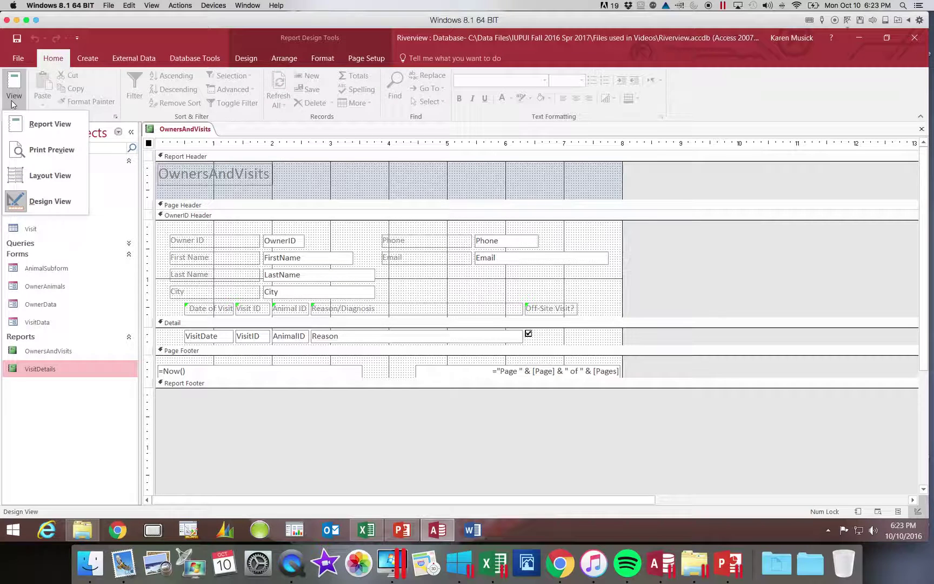
{"action": "left_click", "coordinate": [39, 176]}
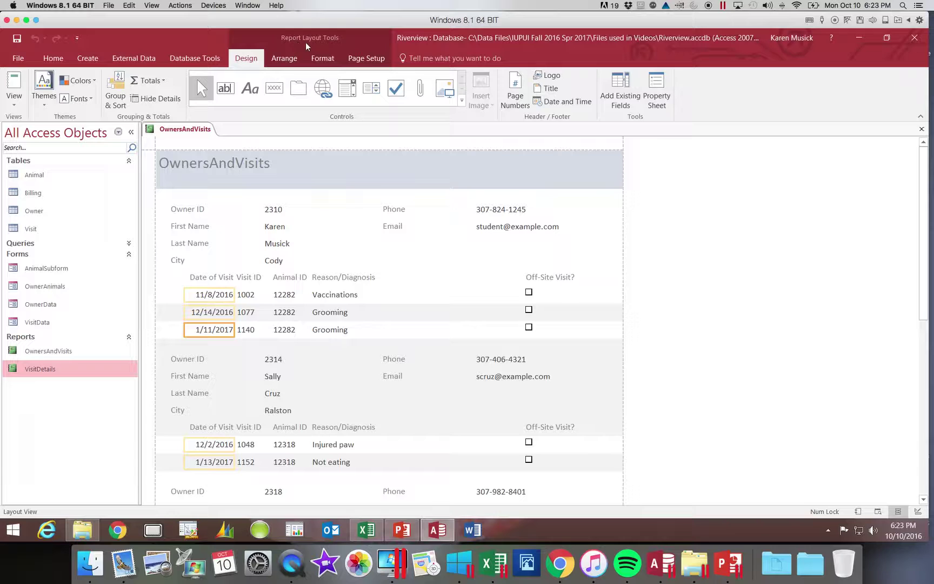
{"action": "left_click", "coordinate": [15, 103]}
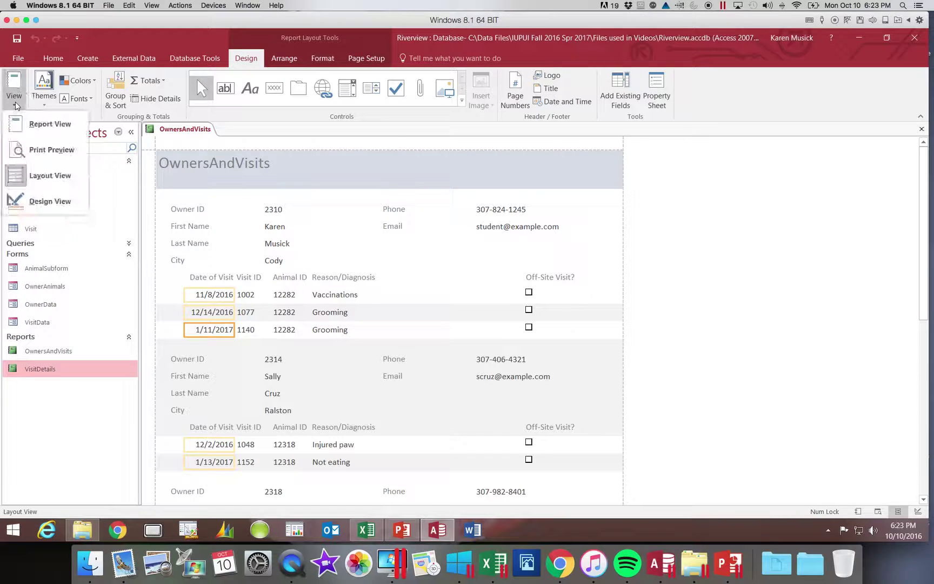
{"action": "left_click", "coordinate": [34, 124]}
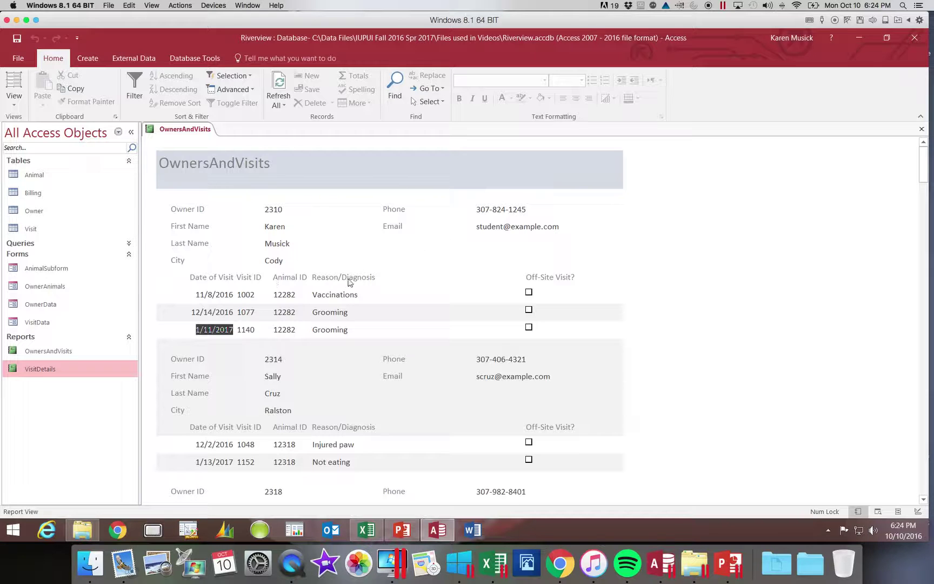
{"action": "scroll", "coordinate": [350, 281], "scroll_direction": "down", "scroll_amount": 1}
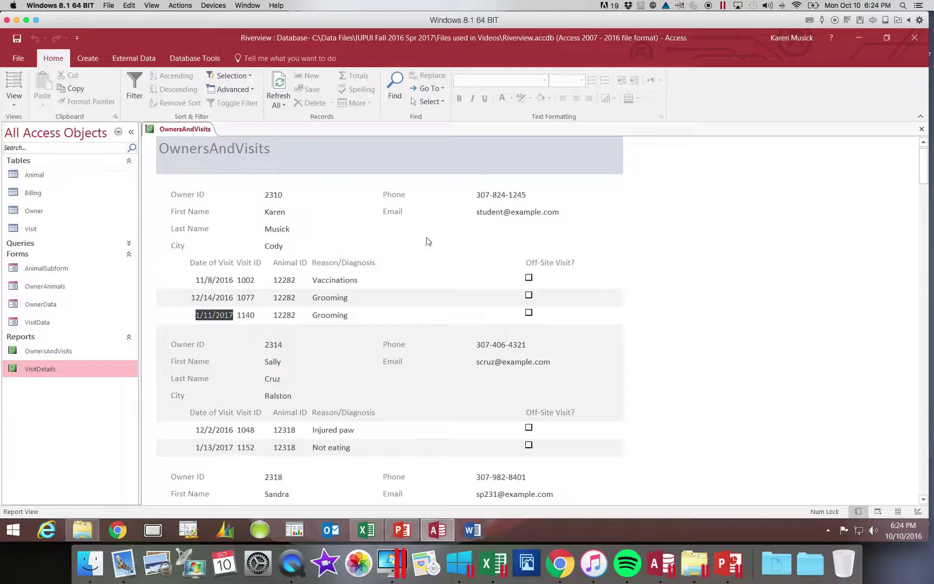
Apply the last theme of the Office group to the OwnersAndVisits report only, working in Layout View
{"action": "left_click", "coordinate": [16, 104]}
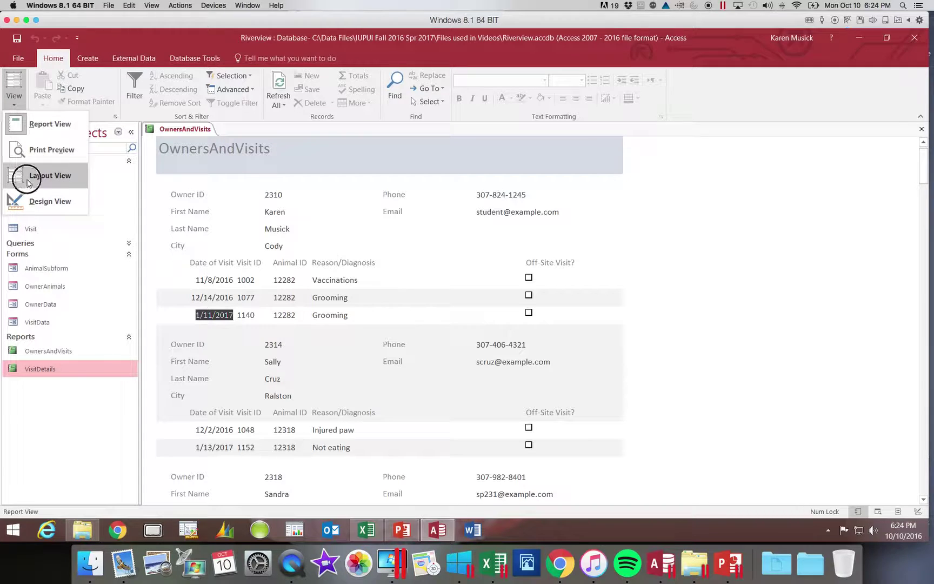
{"action": "left_click", "coordinate": [27, 186]}
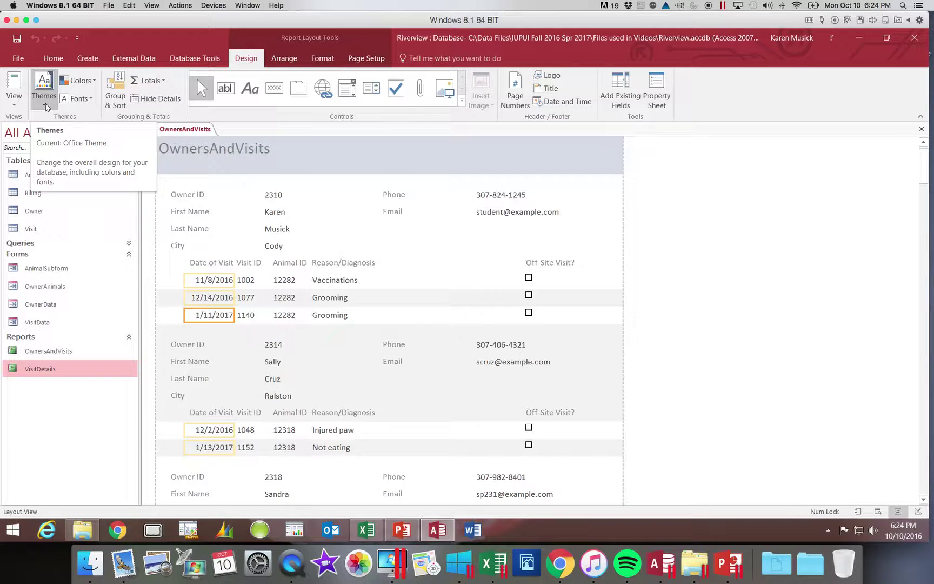
{"action": "left_click", "coordinate": [43, 107]}
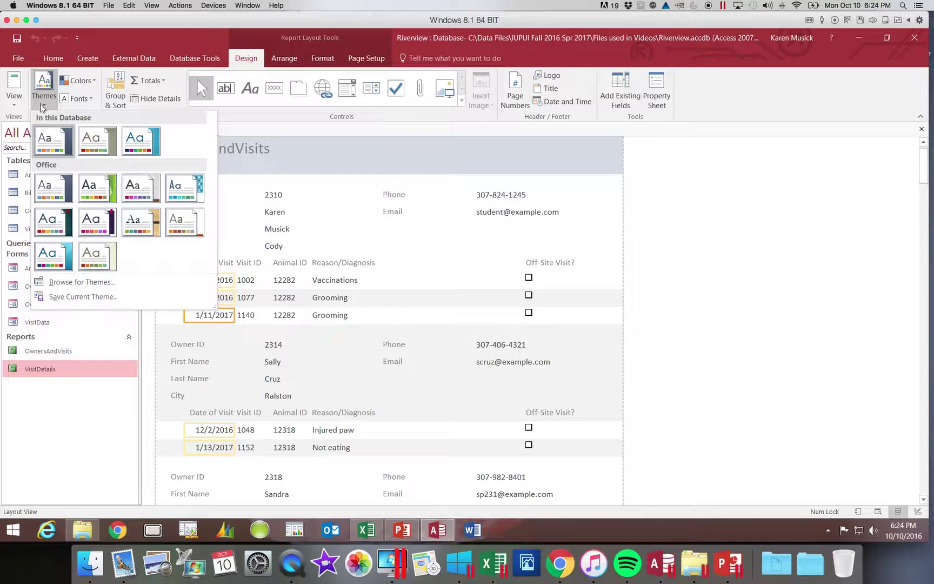
{"action": "right_click", "coordinate": [102, 263]}
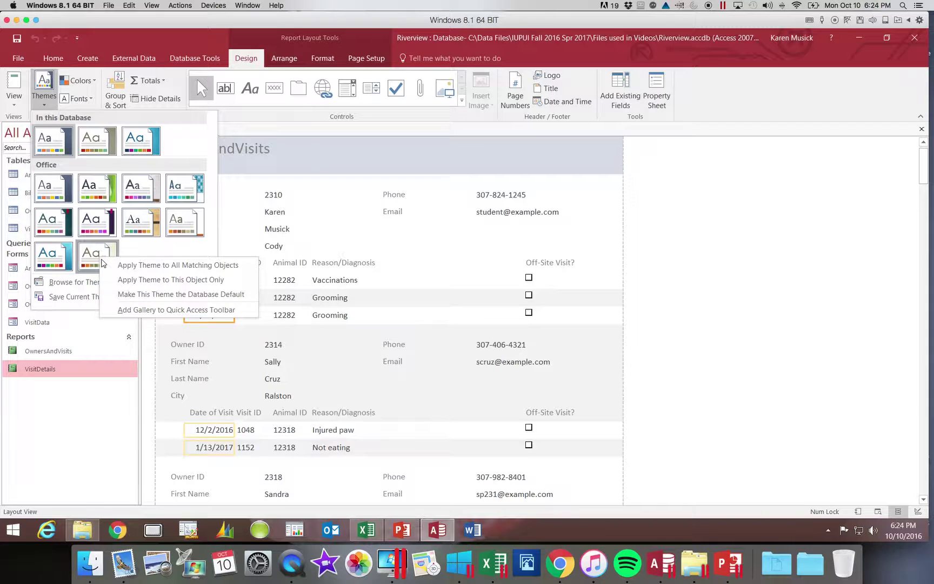
{"action": "left_click", "coordinate": [145, 281]}
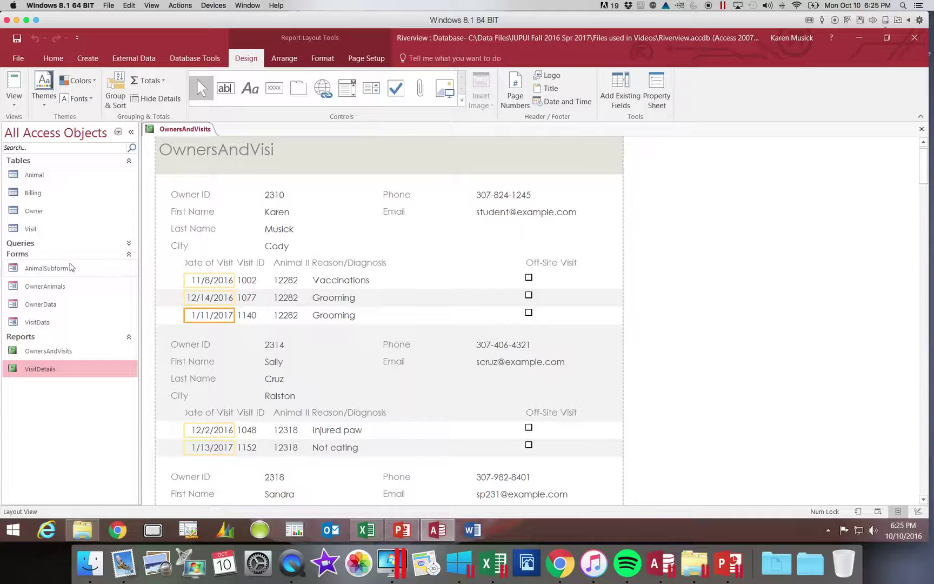
Change the title text in the report header to "Owners and Visits"
{"action": "left_click", "coordinate": [237, 148]}
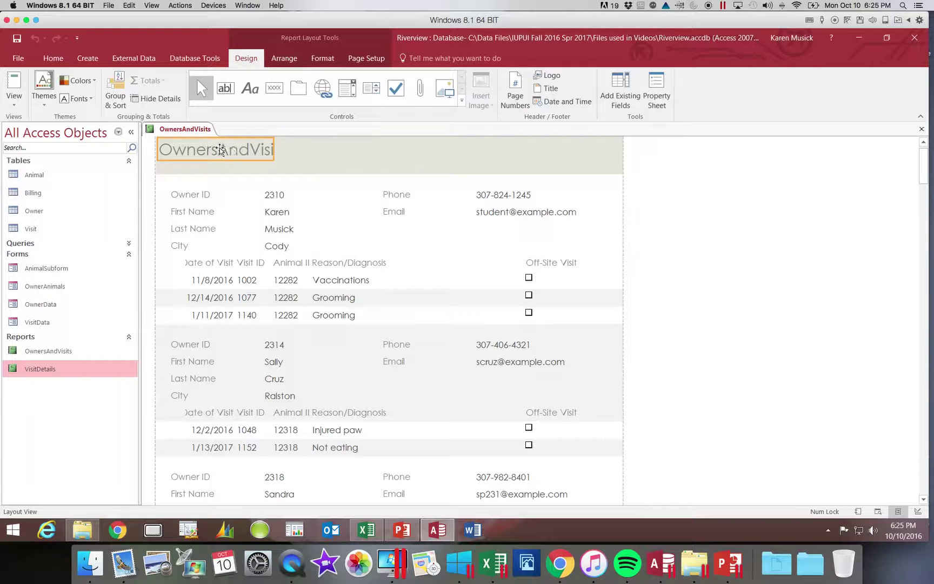
{"action": "left_click", "coordinate": [219, 151]}
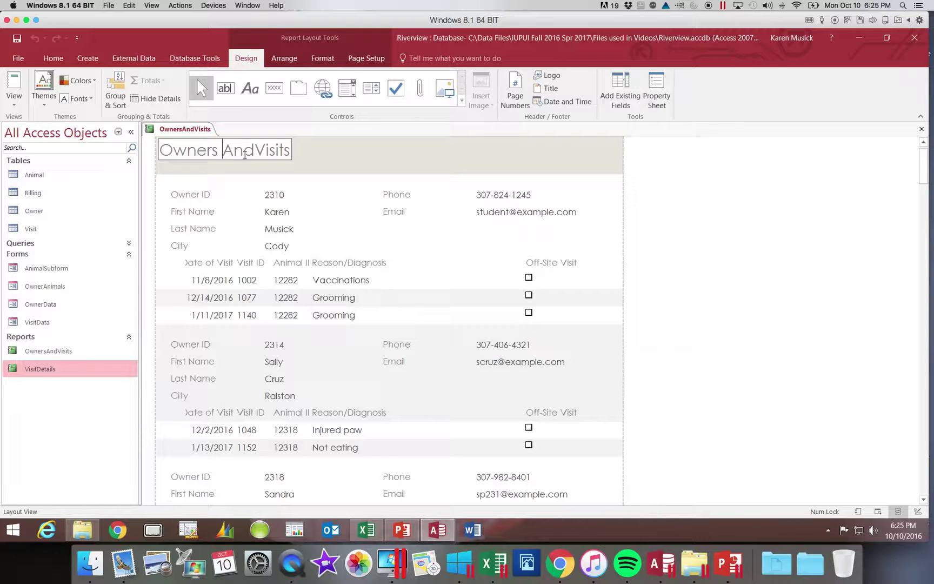
{"action": "key", "text": "Right"}
{"action": "key", "text": "BackSpace"}
{"action": "type", "text": "a"}
{"action": "key", "text": "Right"}
{"action": "key", "text": "Right"}
{"action": "key", "text": "Return"}
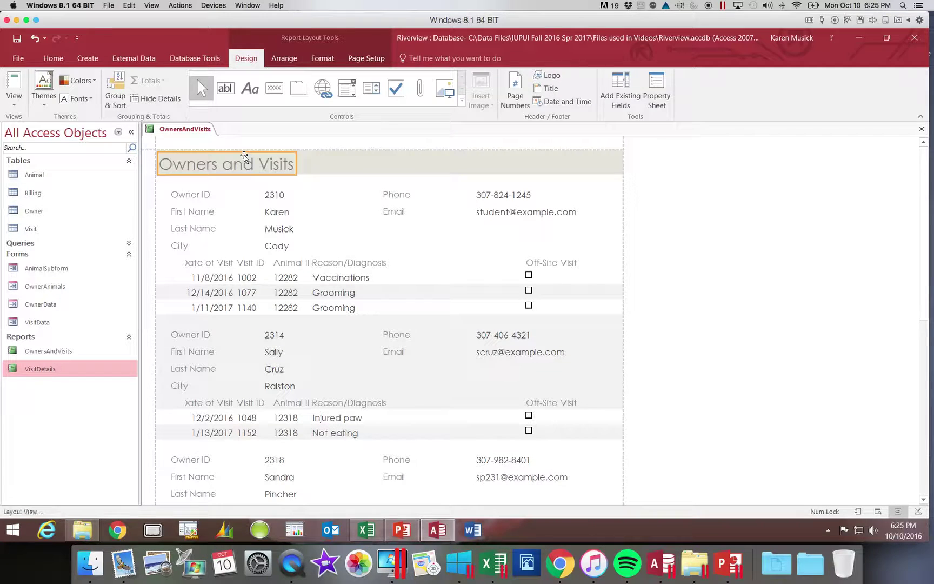
Set the font color of the report title to the darkest shade of the black theme color
{"action": "left_click", "coordinate": [348, 163]}
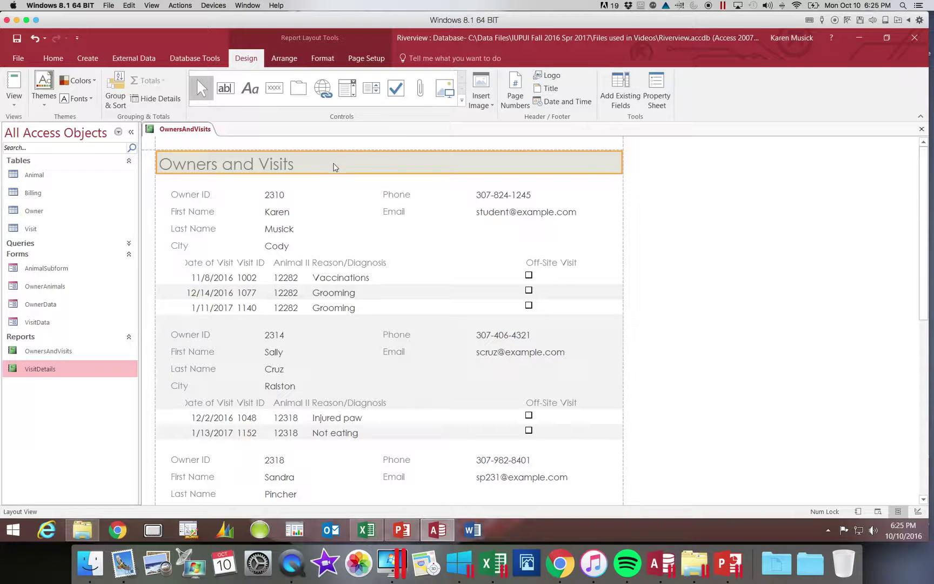
{"action": "left_click", "coordinate": [323, 162]}
{"action": "left_click", "coordinate": [261, 167]}
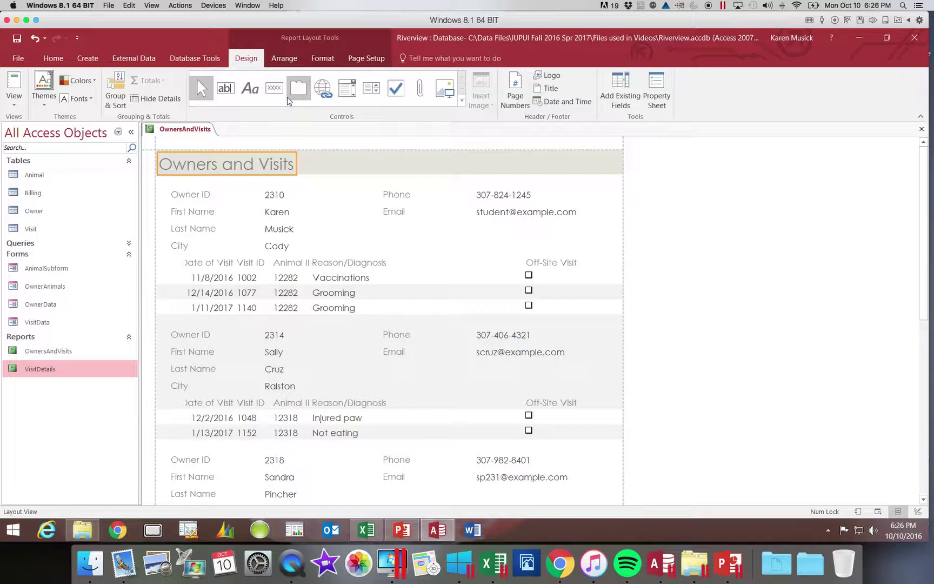
{"action": "left_click", "coordinate": [323, 58]}
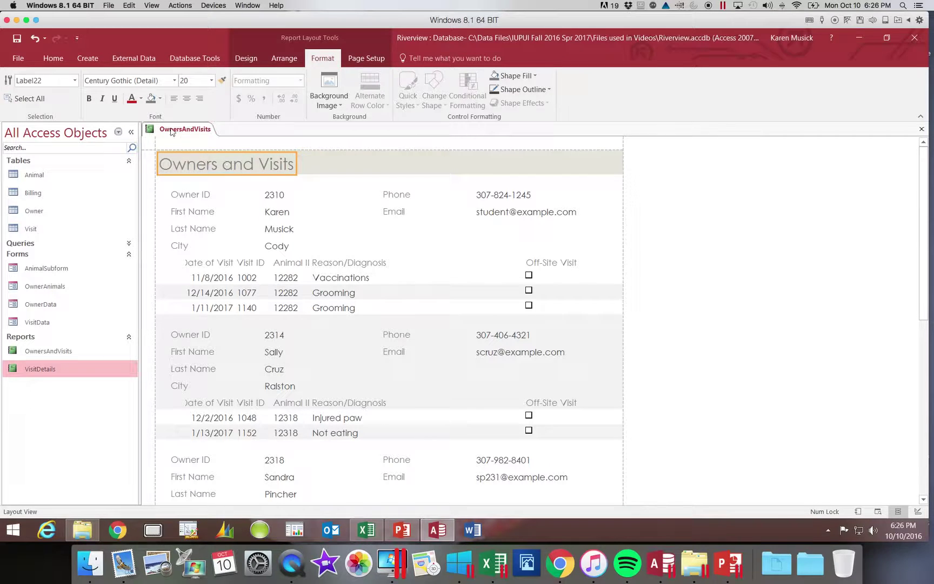
{"action": "left_click", "coordinate": [141, 98]}
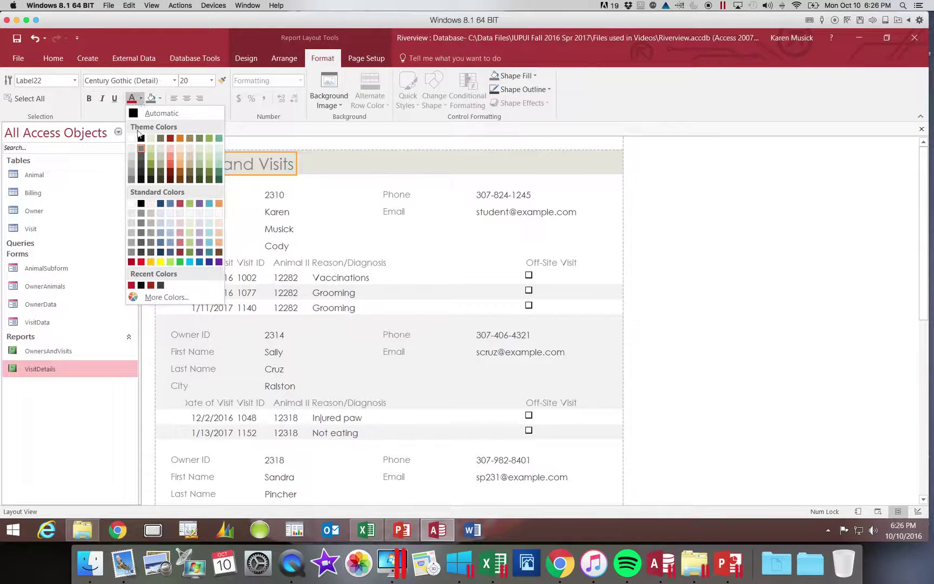
{"action": "left_click", "coordinate": [142, 179]}
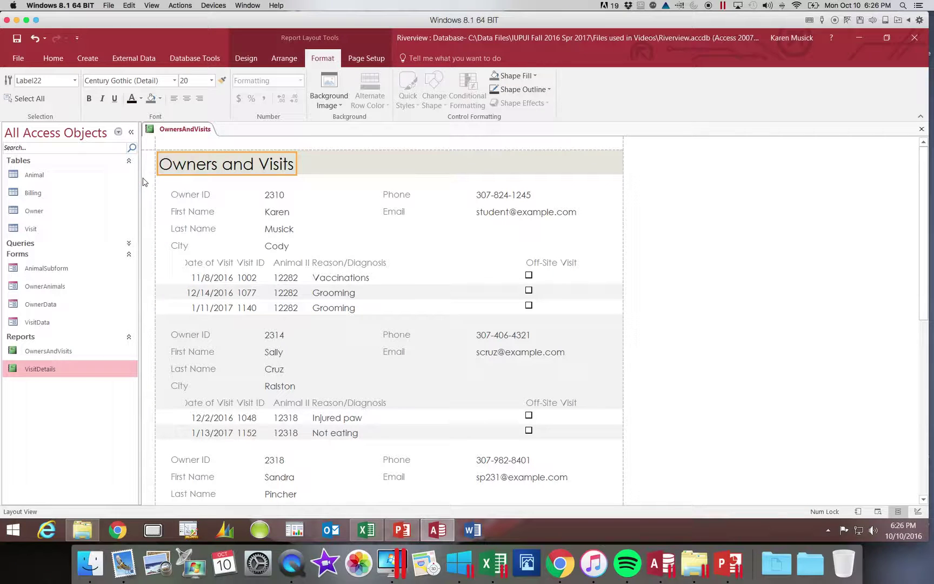
Make the report title bold and insert the picture Animals.png as the report's logo
{"action": "left_click", "coordinate": [89, 99]}
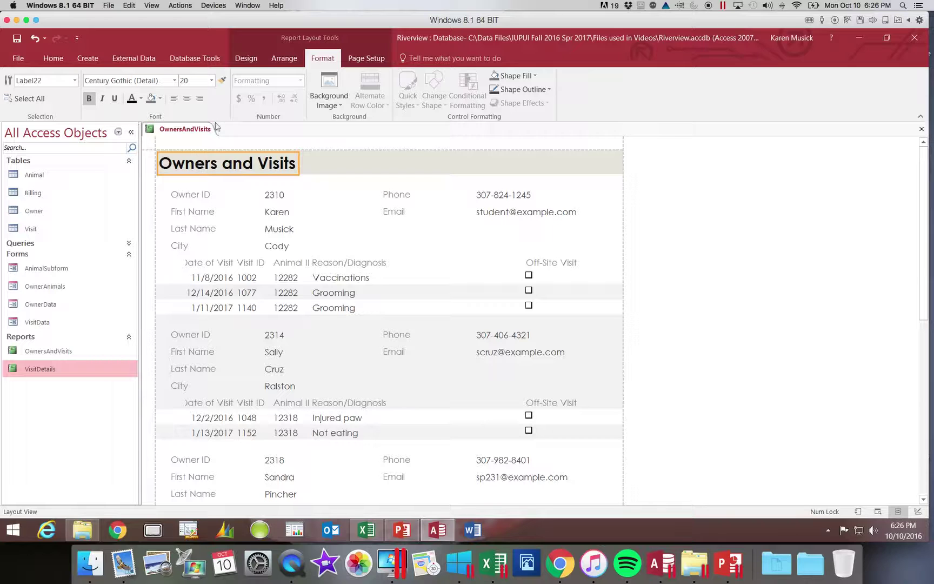
{"action": "left_click", "coordinate": [249, 59]}
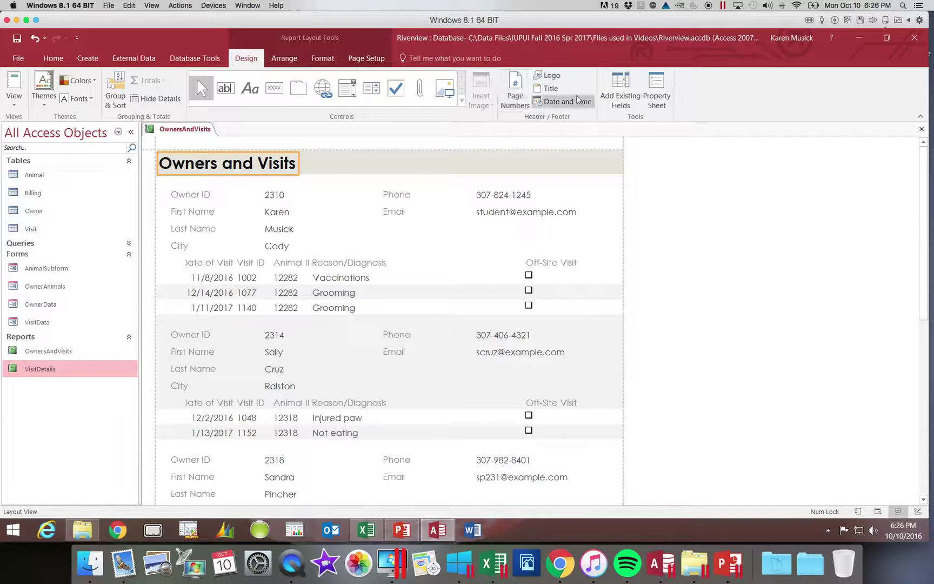
{"action": "left_click", "coordinate": [552, 76]}
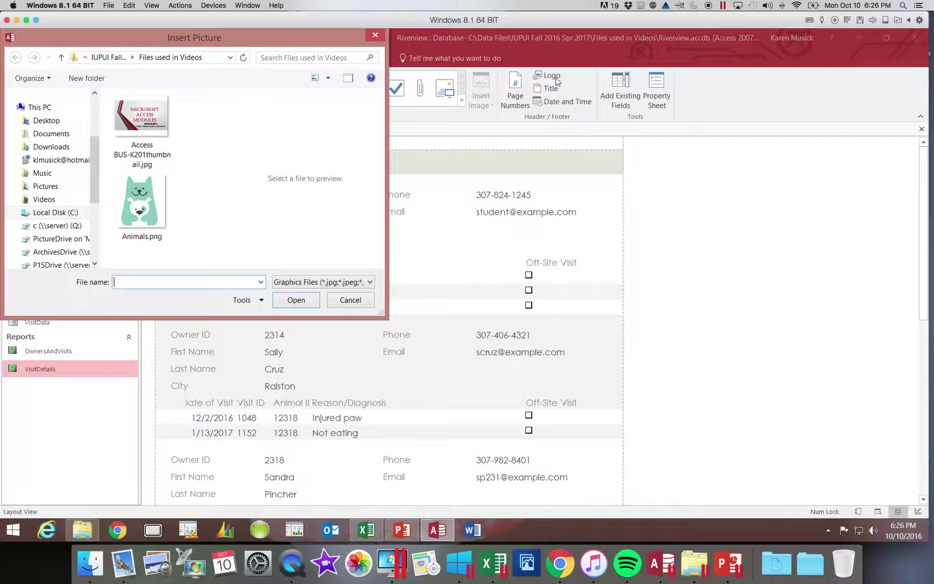
{"action": "left_click", "coordinate": [149, 198]}
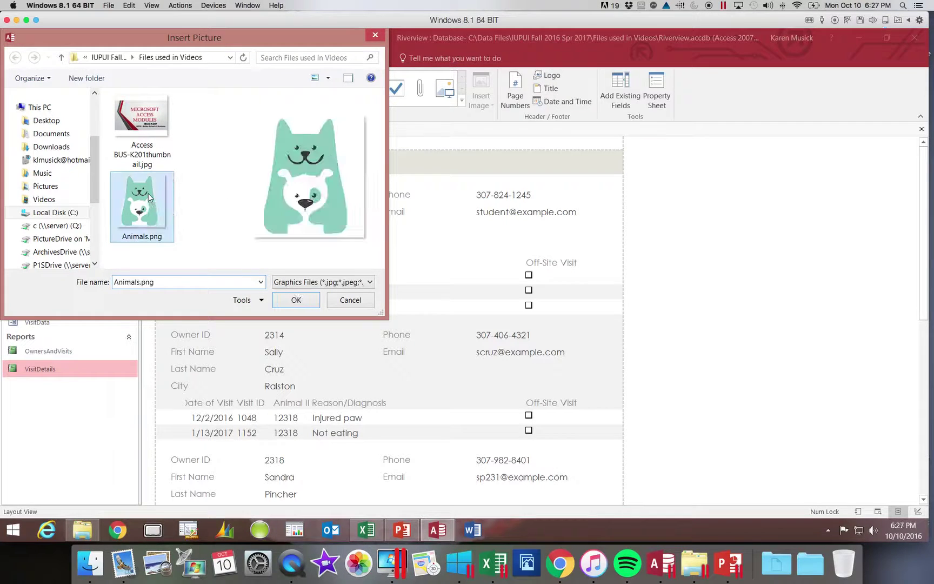
{"action": "left_click", "coordinate": [300, 307]}
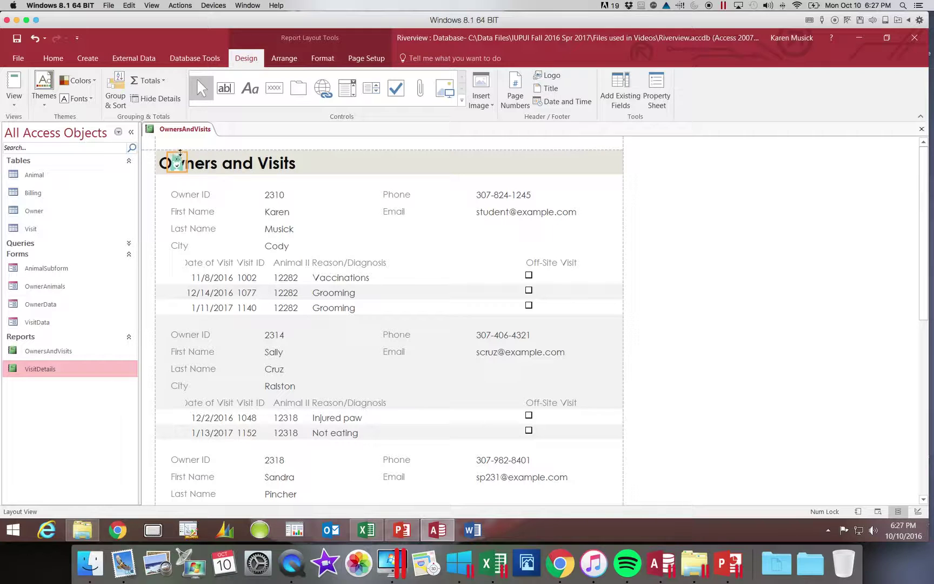
Move the logo just to the right of the "Owners and Visits" title and enlarge it to roughly double its size
{"action": "left_click", "coordinate": [176, 162]}
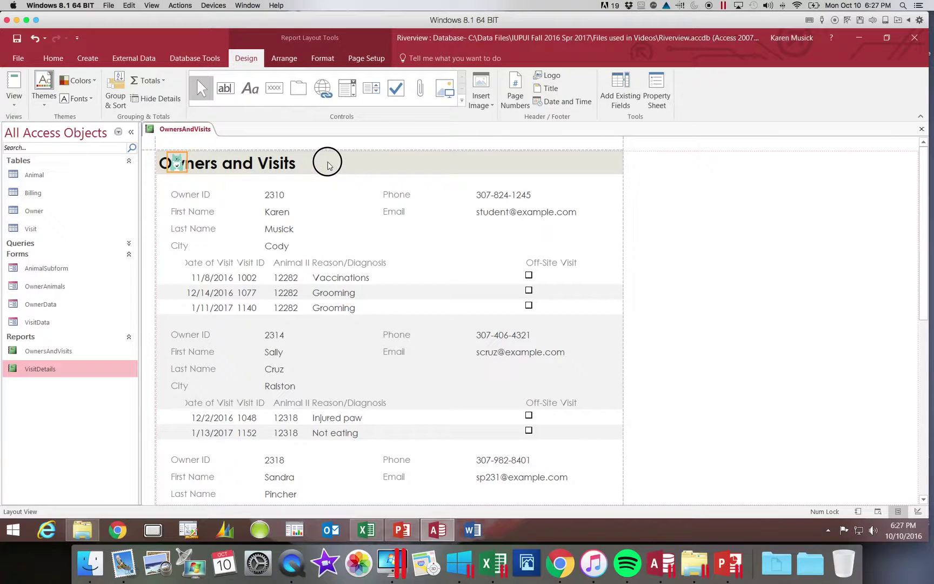
{"action": "left_click_drag", "start_coordinate": [327, 165], "coordinate": [327, 164]}
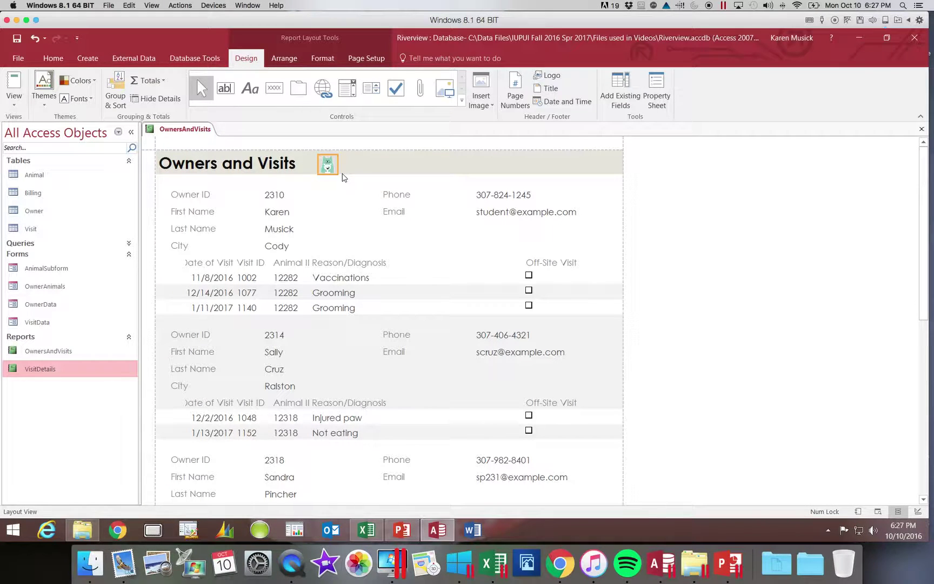
{"action": "left_click_drag", "start_coordinate": [337, 173], "coordinate": [363, 206]}
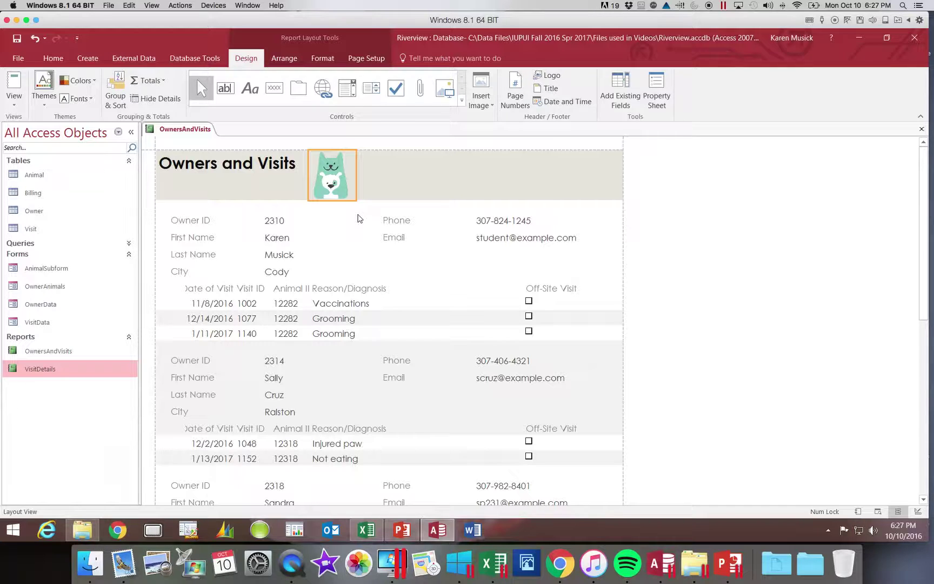
Widen the Date of Visit heading and its date values slightly to the left so their full text fits
{"action": "scroll", "coordinate": [349, 216], "scroll_direction": "down", "scroll_amount": 1}
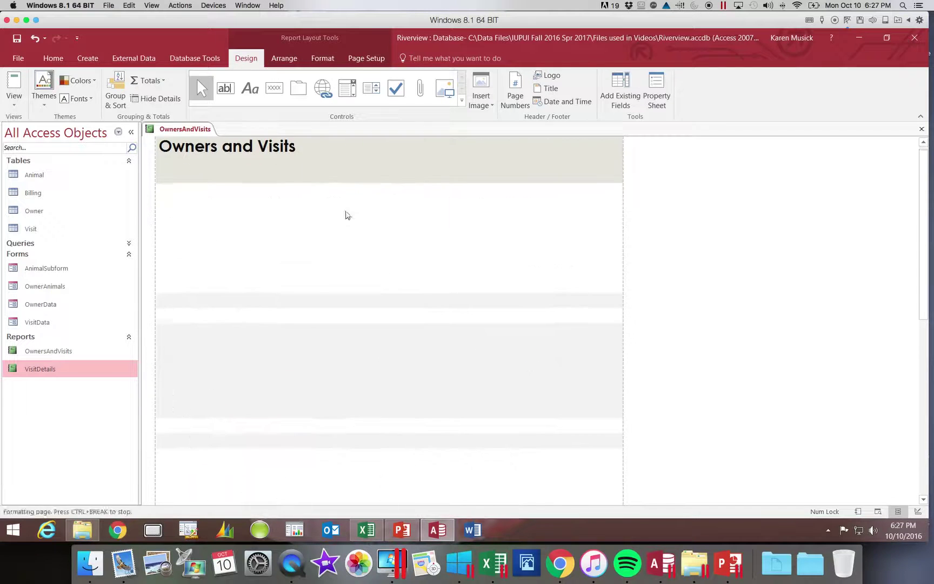
{"action": "left_click", "coordinate": [218, 249]}
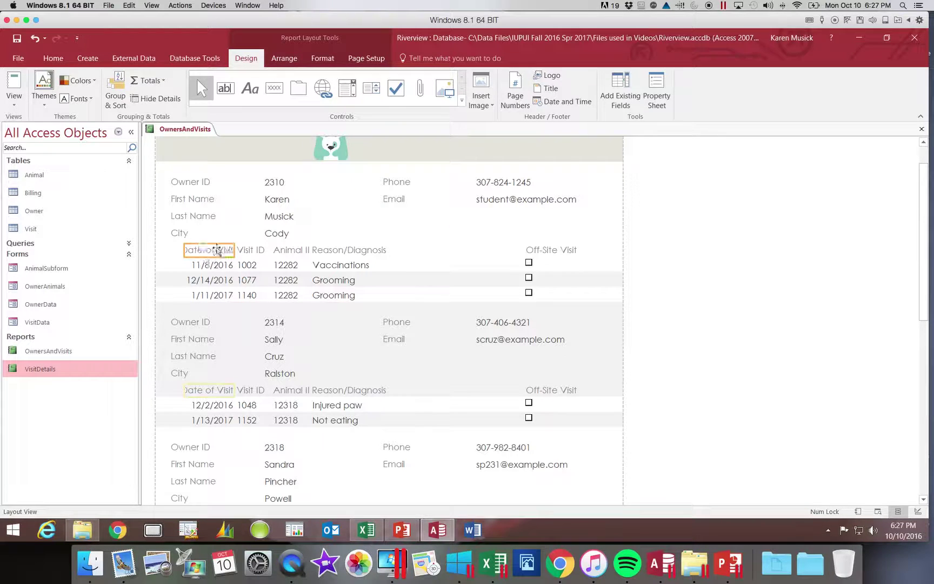
{"action": "left_click_drag", "start_coordinate": [925, 312], "coordinate": [924, 298]}
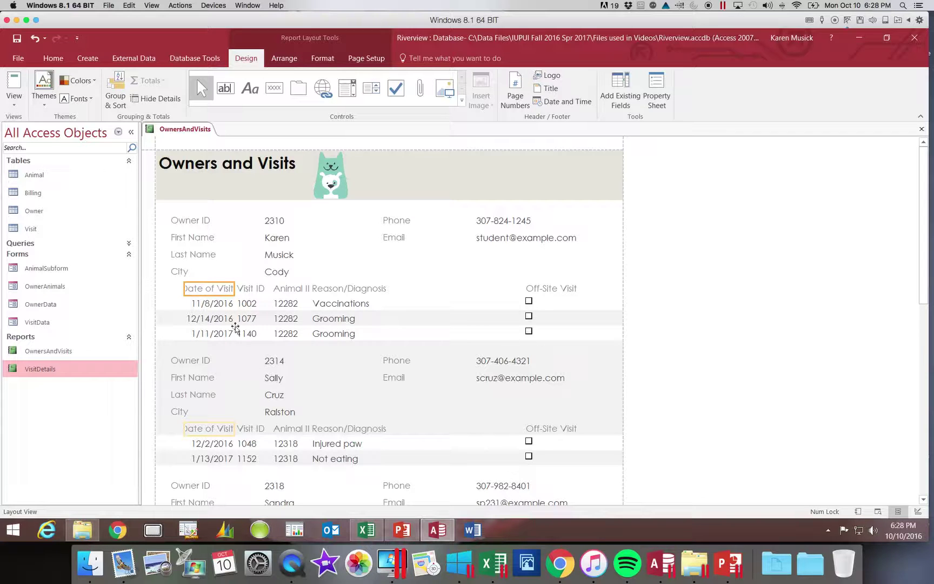
{"action": "left_click_drag", "start_coordinate": [184, 289], "coordinate": [178, 288]}
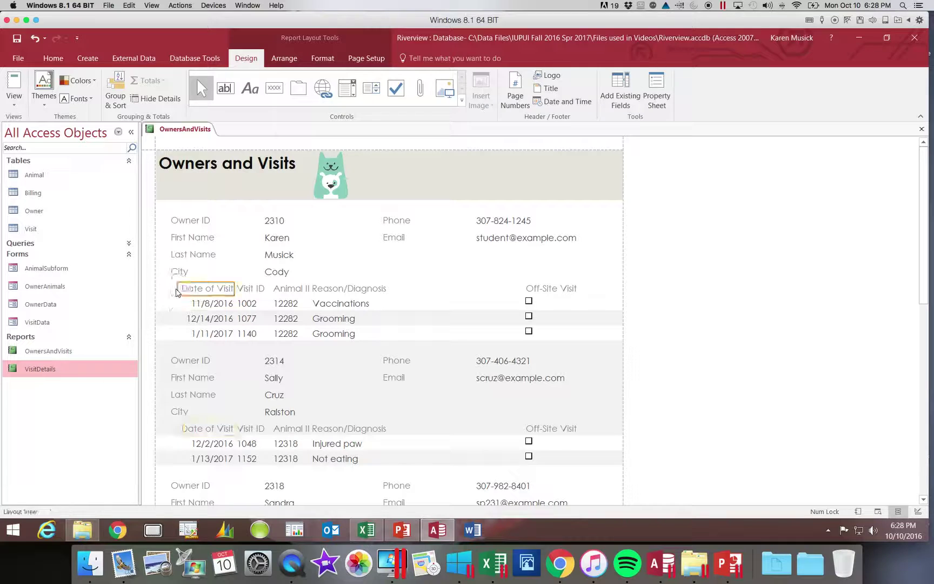
{"action": "left_click", "coordinate": [197, 319]}
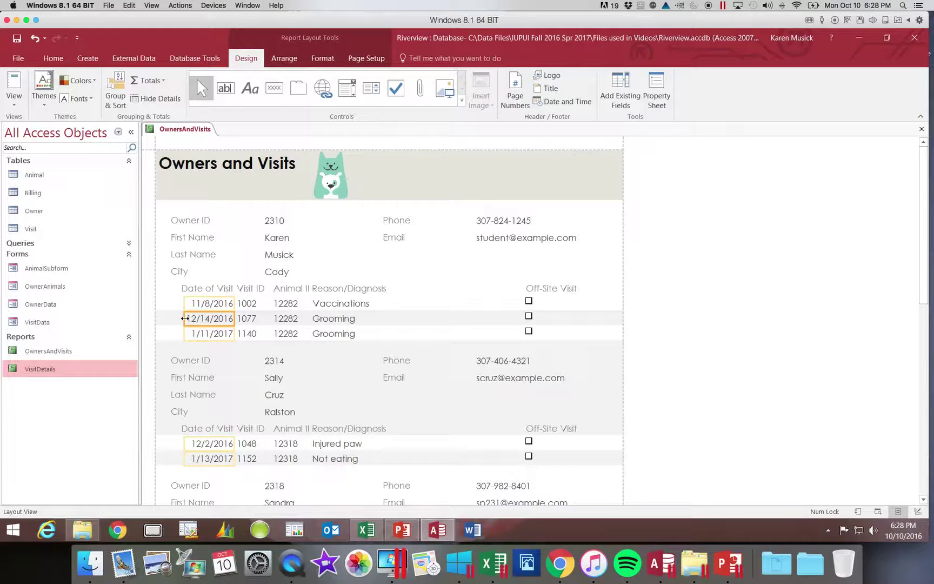
{"action": "left_click_drag", "start_coordinate": [187, 321], "coordinate": [182, 321]}
Shift the Off-Site Visit heading and its check boxes together to the right, close to the report's right margin
{"action": "left_click", "coordinate": [293, 291]}
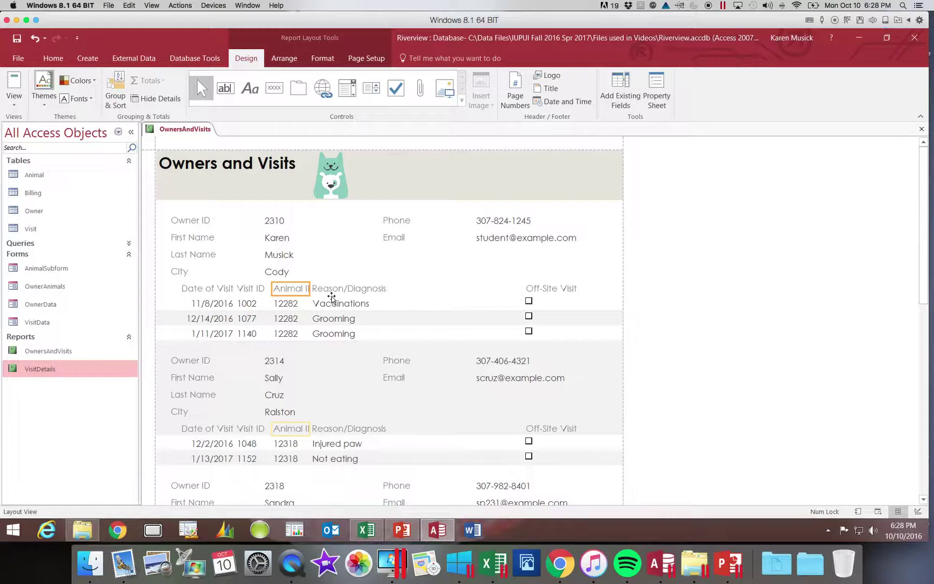
{"action": "left_click", "coordinate": [354, 291]}
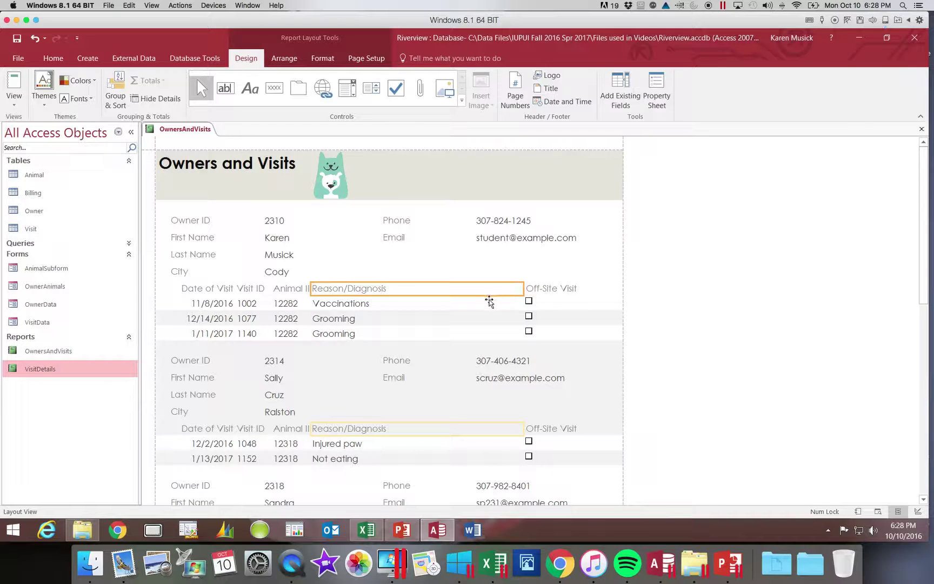
{"action": "left_click", "coordinate": [549, 291]}
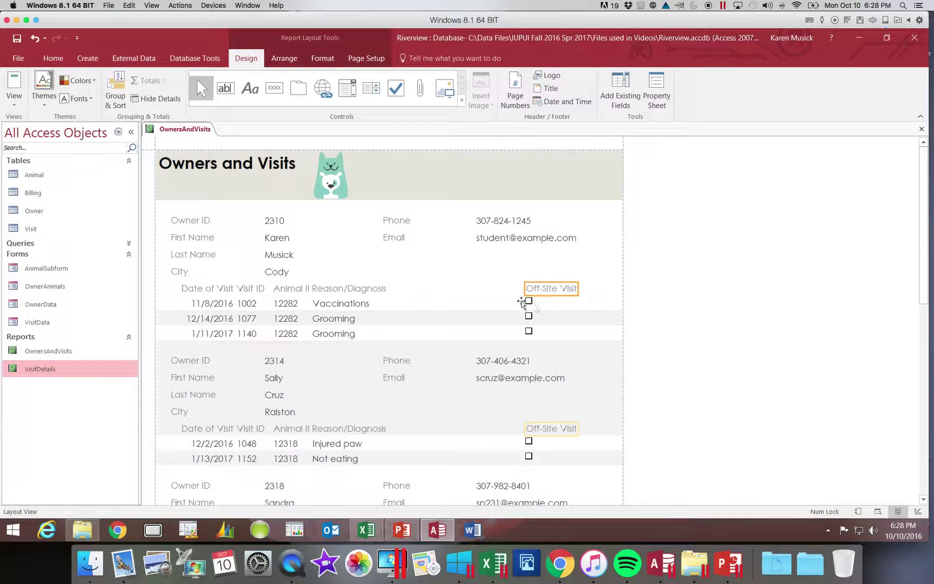
{"action": "left_click", "coordinate": [292, 292]}
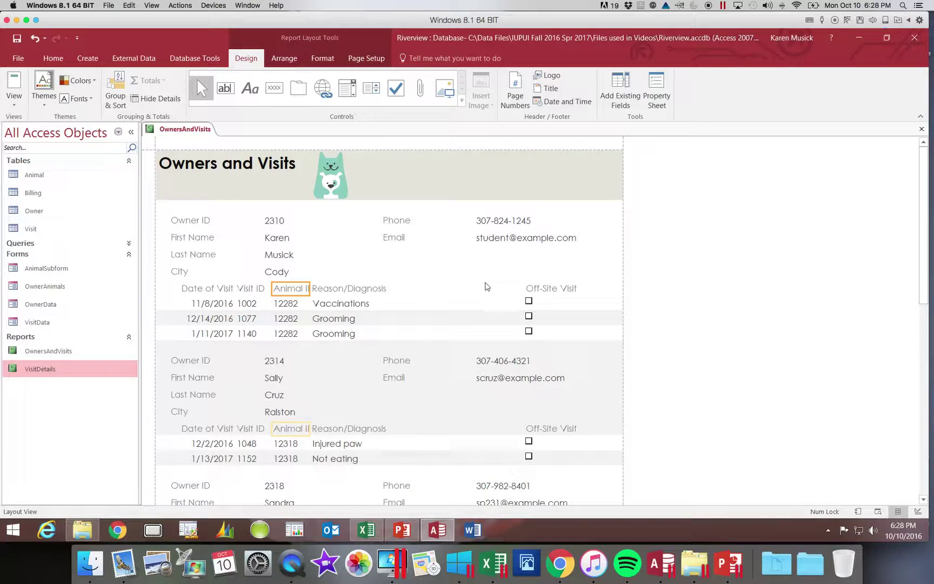
{"action": "left_click", "coordinate": [541, 293]}
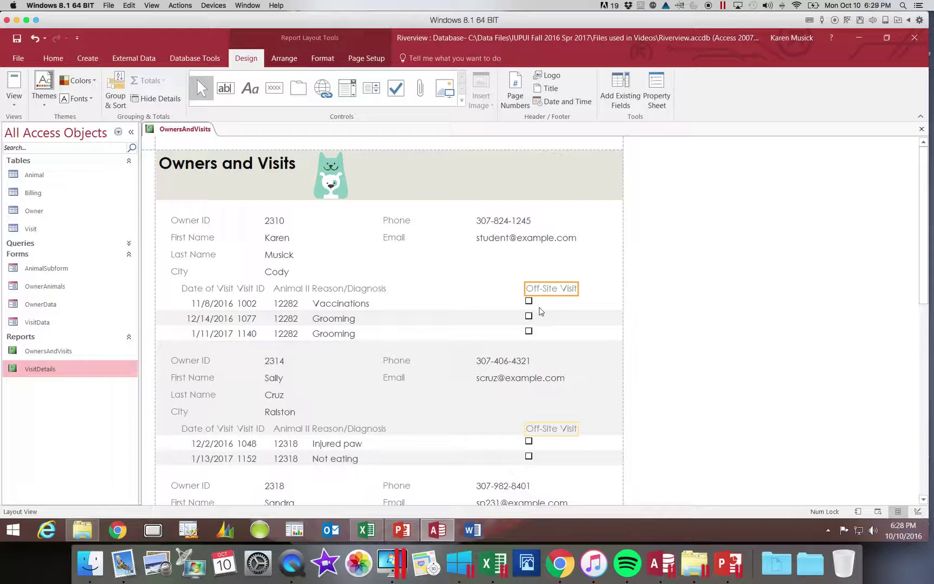
{"action": "left_click", "coordinate": [534, 305]}
{"action": "scroll", "coordinate": [593, 325], "scroll_direction": "down", "scroll_amount": 10}
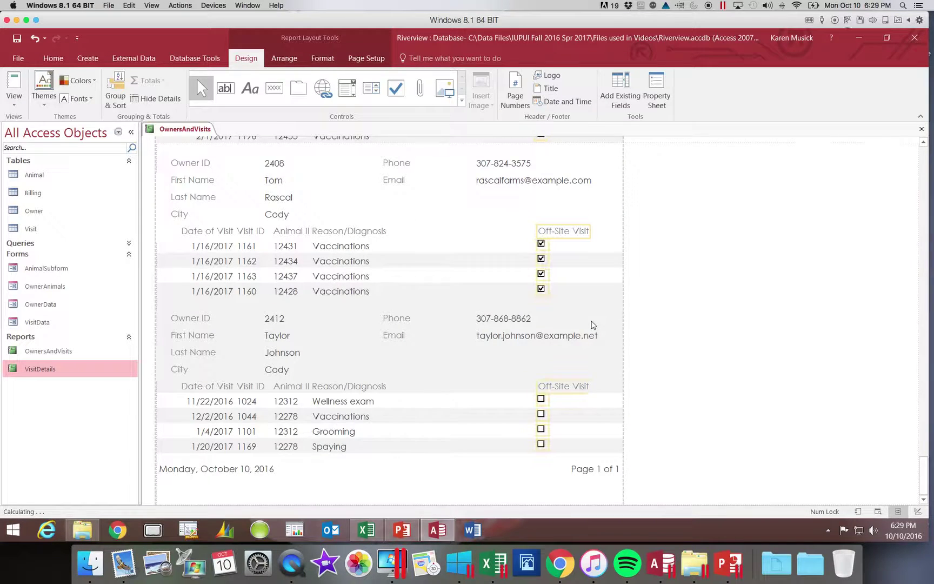
{"action": "key", "text": "Right"}
{"action": "key", "text": "Right"}
{"action": "key", "text": "Right"}
{"action": "key", "text": "Right"}
{"action": "key", "text": "Right"}
{"action": "key", "text": "Right"}
{"action": "key", "text": "Right"}
{"action": "key", "text": "Right"}
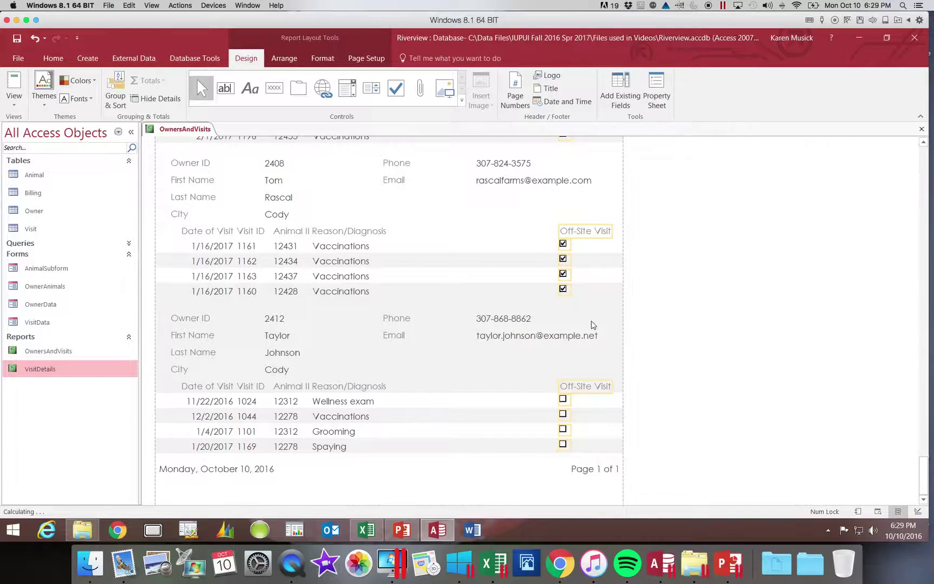
Shift only the Off-Site Visit heading back left to center it over the check boxes, and widen it to fit its full caption
{"action": "left_click", "coordinate": [382, 234]}
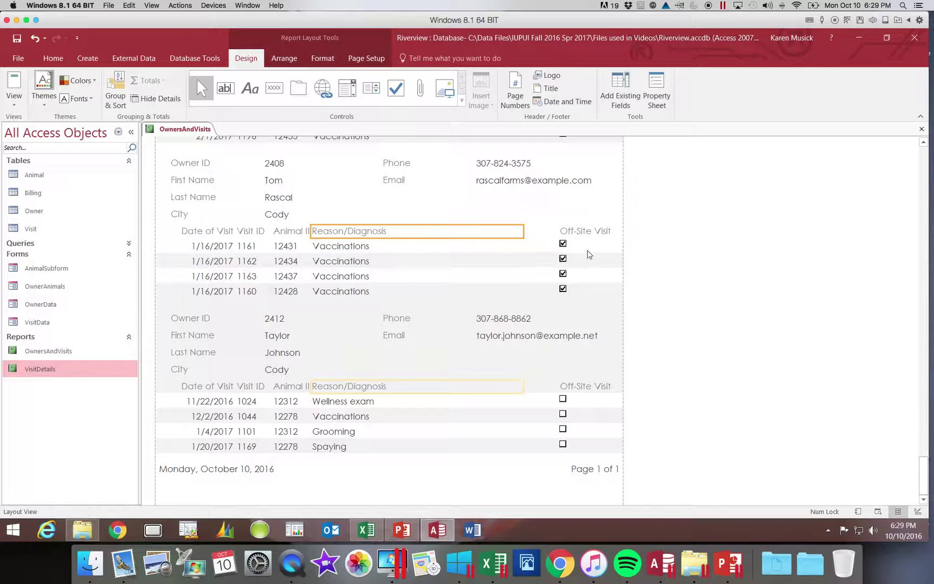
{"action": "left_click", "coordinate": [589, 233]}
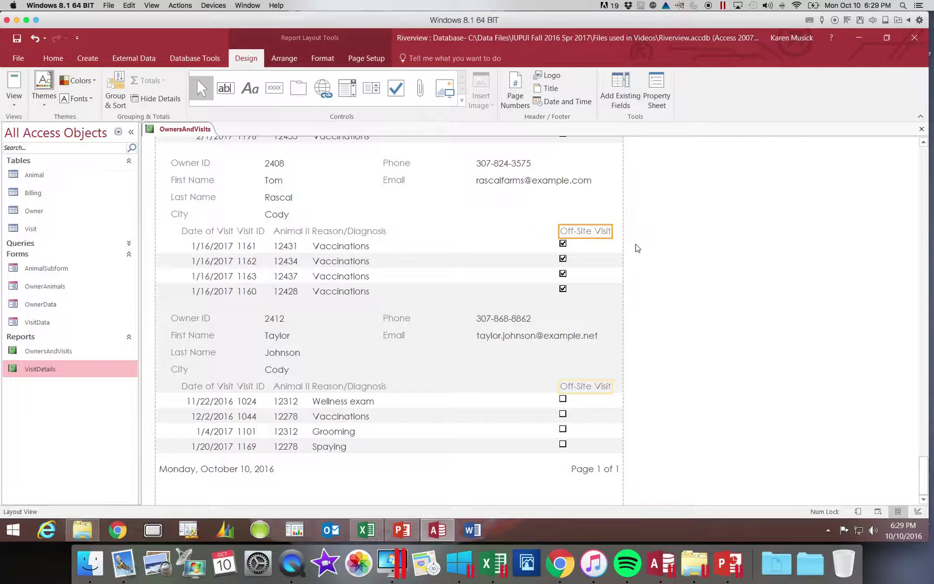
{"action": "key", "text": "Left"}
{"action": "key", "text": "Left"}
{"action": "key", "text": "Left"}
{"action": "key", "text": "Left"}
{"action": "key", "text": "Left"}
{"action": "key", "text": "Left"}
{"action": "key", "text": "Left"}
{"action": "key", "text": "Left"}
{"action": "key", "text": "Left"}
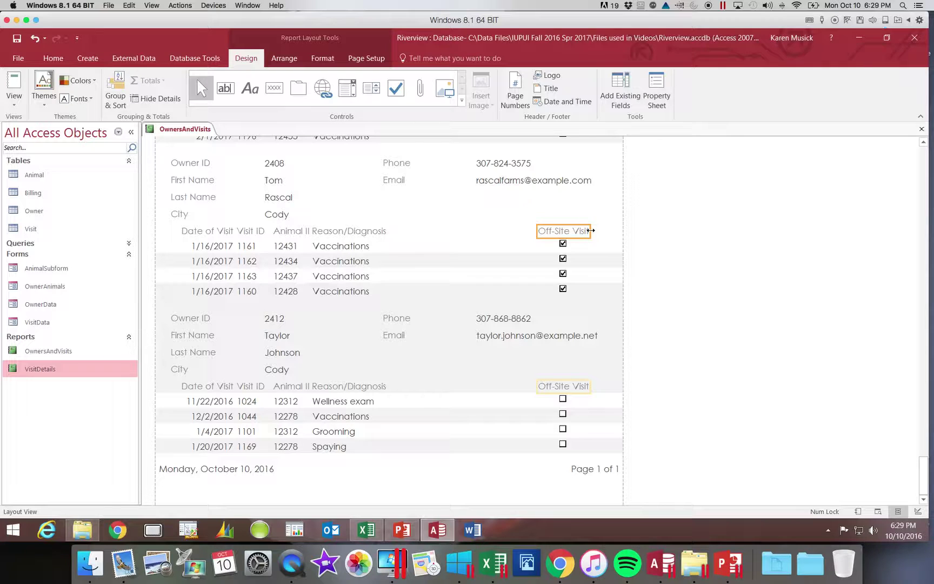
{"action": "left_click_drag", "start_coordinate": [590, 230], "coordinate": [598, 231]}
Narrow the Reason/Diagnosis heading and values together and move them right, leaving a gap after the Animal ID column
{"action": "left_click", "coordinate": [386, 232]}
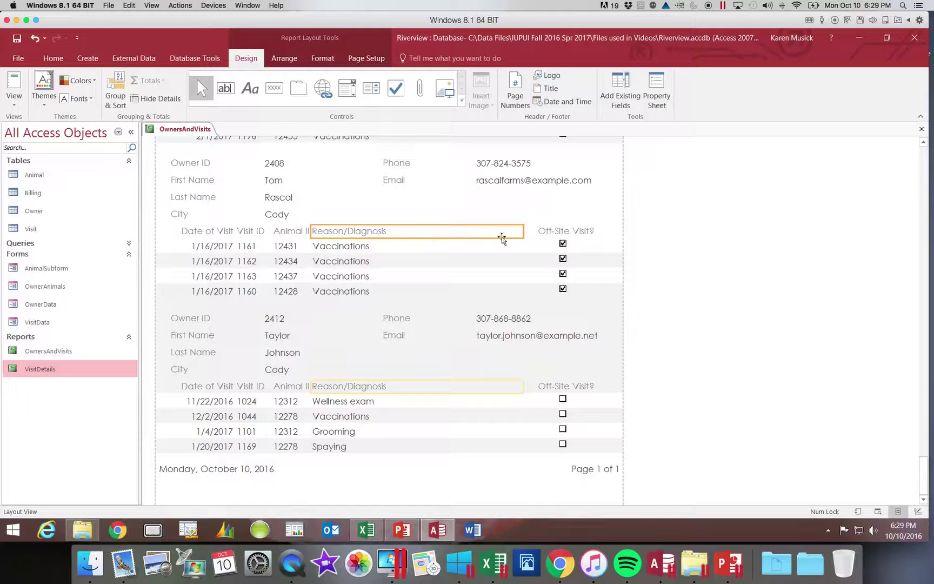
{"action": "left_click", "coordinate": [442, 248], "text": "ctrl"}
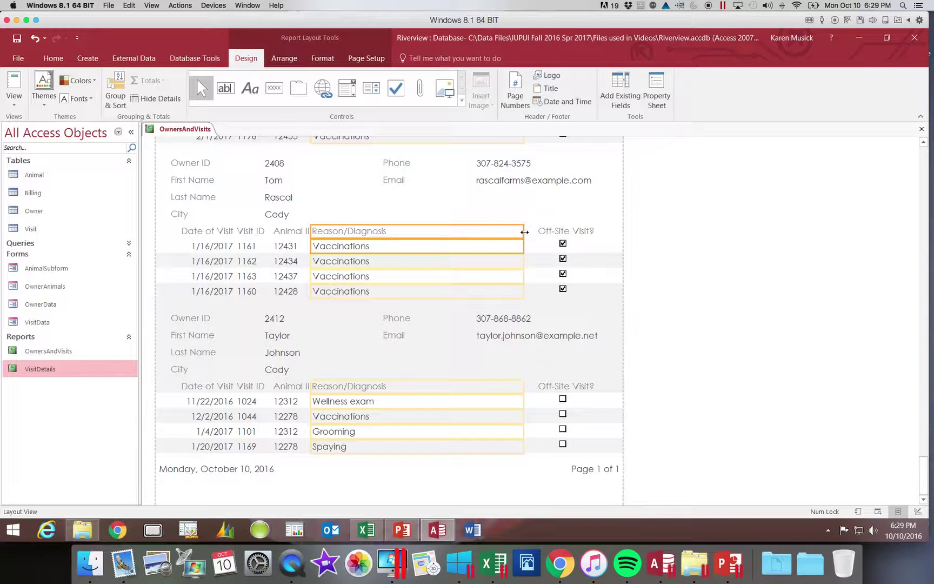
{"action": "left_click_drag", "start_coordinate": [525, 232], "coordinate": [514, 235]}
{"action": "left_click_drag", "start_coordinate": [384, 231], "coordinate": [405, 231]}
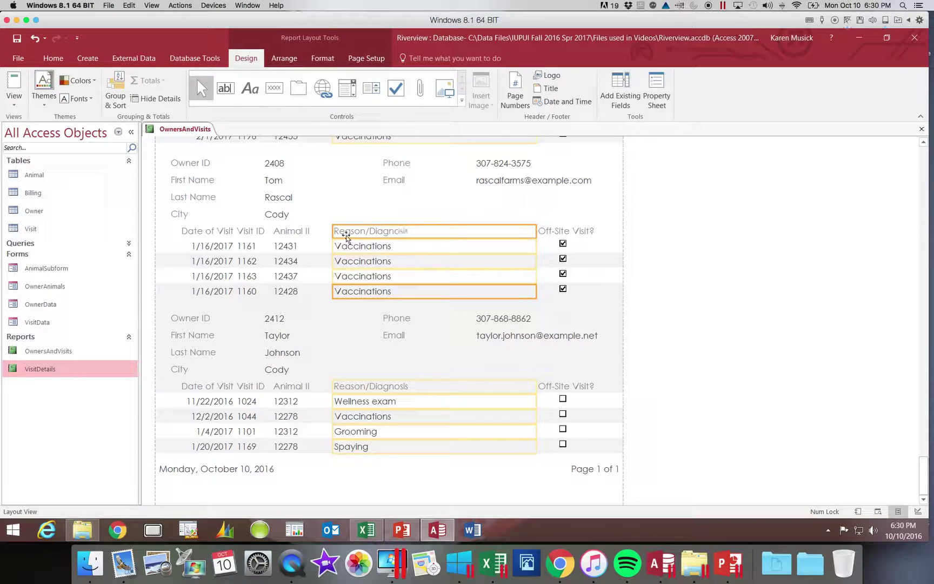
Widen the Animal ID heading to the right so its full caption fits
{"action": "left_click", "coordinate": [310, 236]}
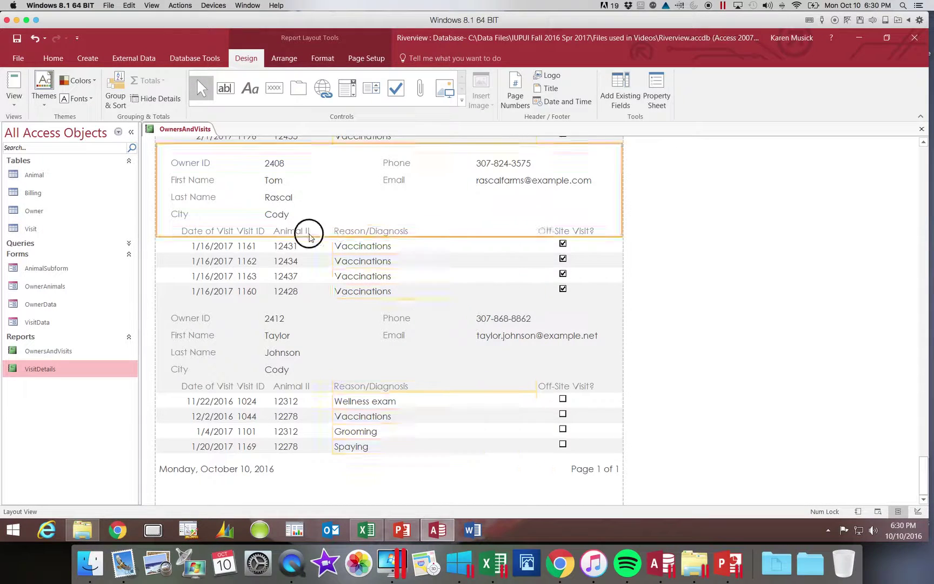
{"action": "left_click", "coordinate": [303, 246]}
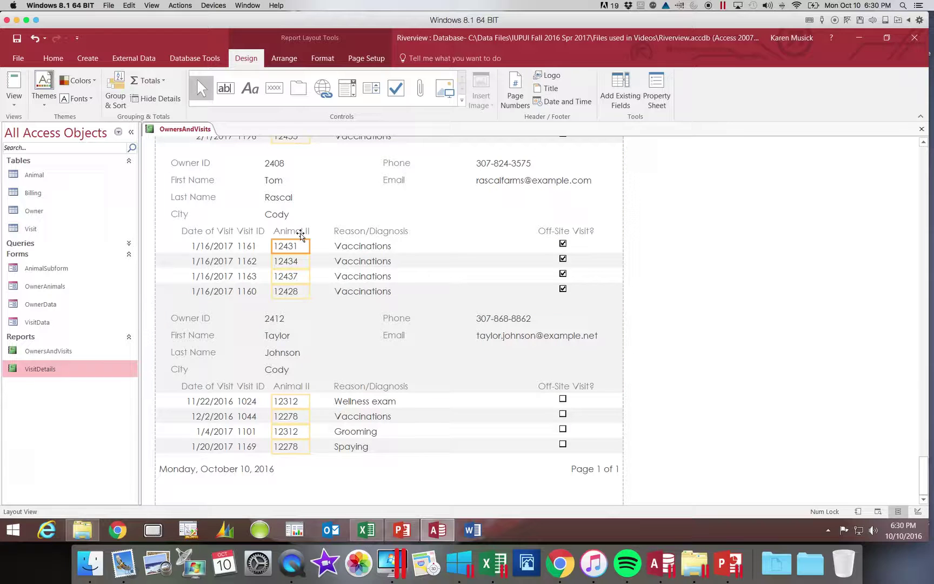
{"action": "left_click", "coordinate": [303, 232]}
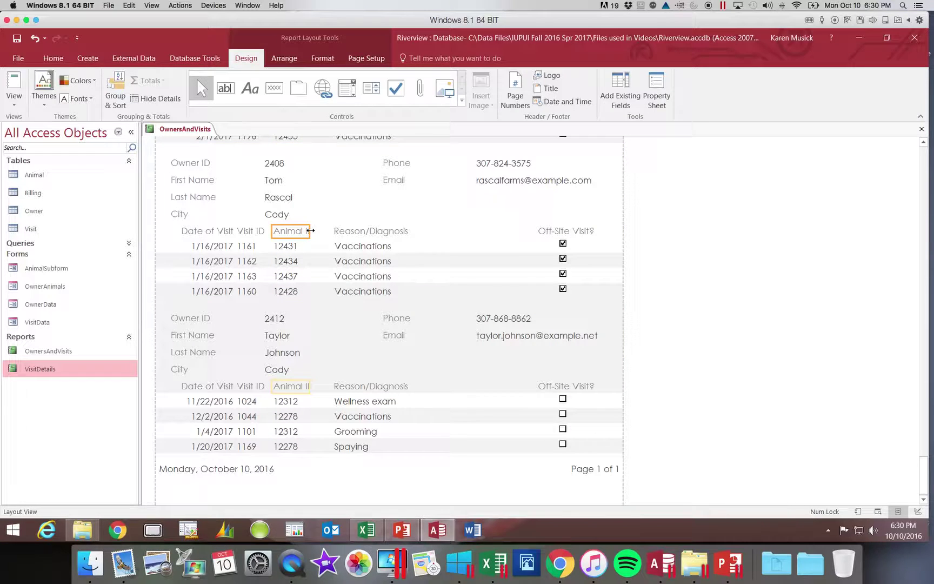
{"action": "left_click_drag", "start_coordinate": [311, 231], "coordinate": [317, 233]}
Review the adjusted columns back up to the report header and save the OwnersAndVisits report
{"action": "left_click_drag", "start_coordinate": [924, 470], "coordinate": [872, 212]}
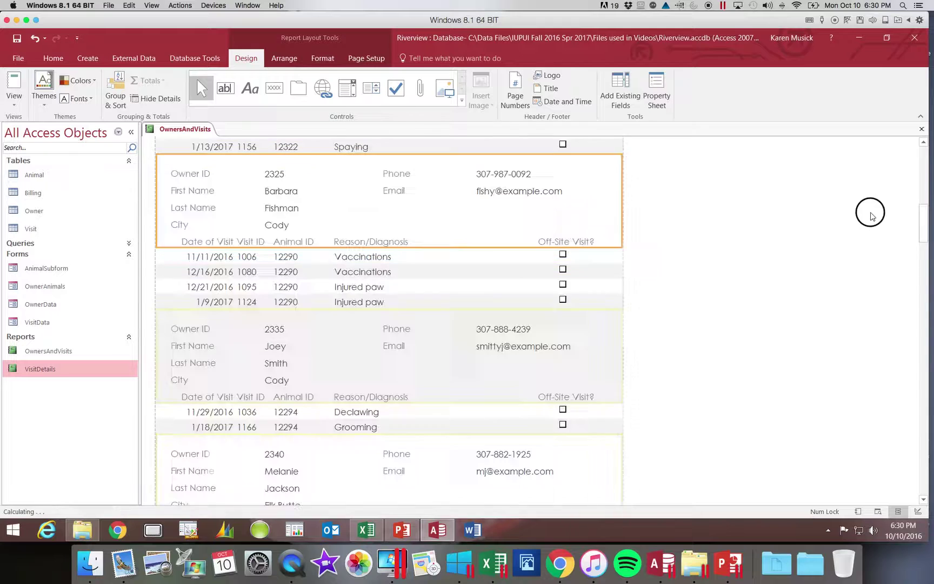
{"action": "left_click_drag", "start_coordinate": [928, 228], "coordinate": [928, 142]}
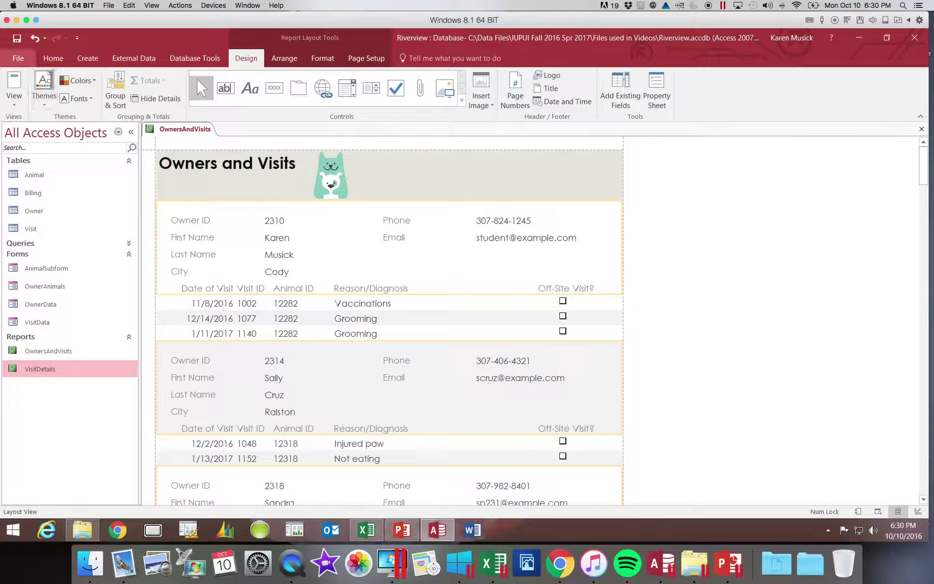
{"action": "left_click", "coordinate": [16, 39]}
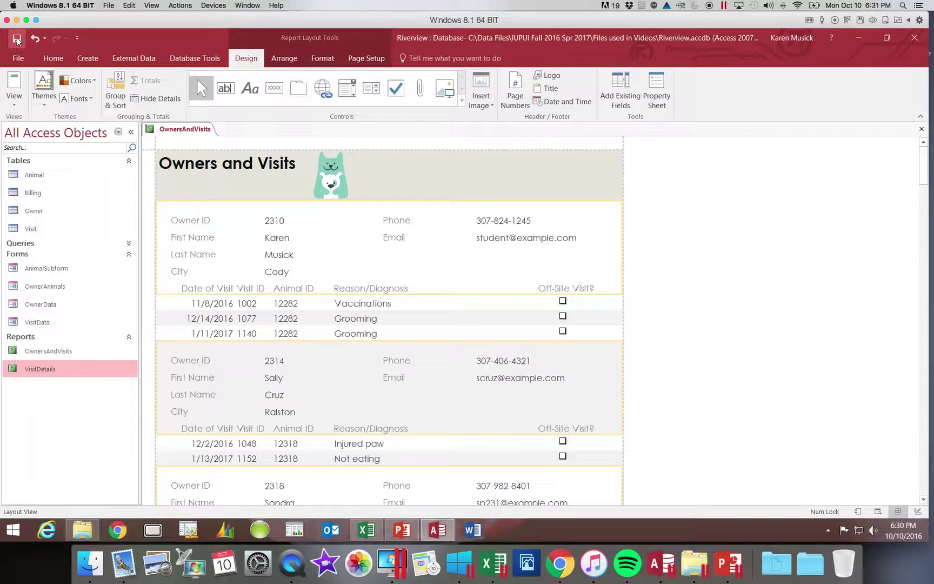
Switch the OwnersAndVisits report to Design View and display its design tools
{"action": "left_click", "coordinate": [14, 99]}
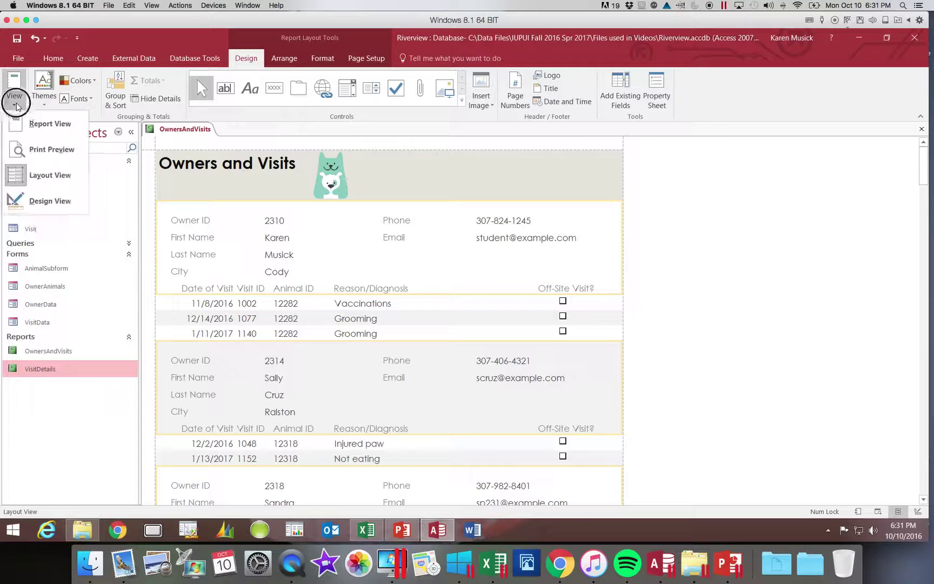
{"action": "left_click", "coordinate": [31, 202]}
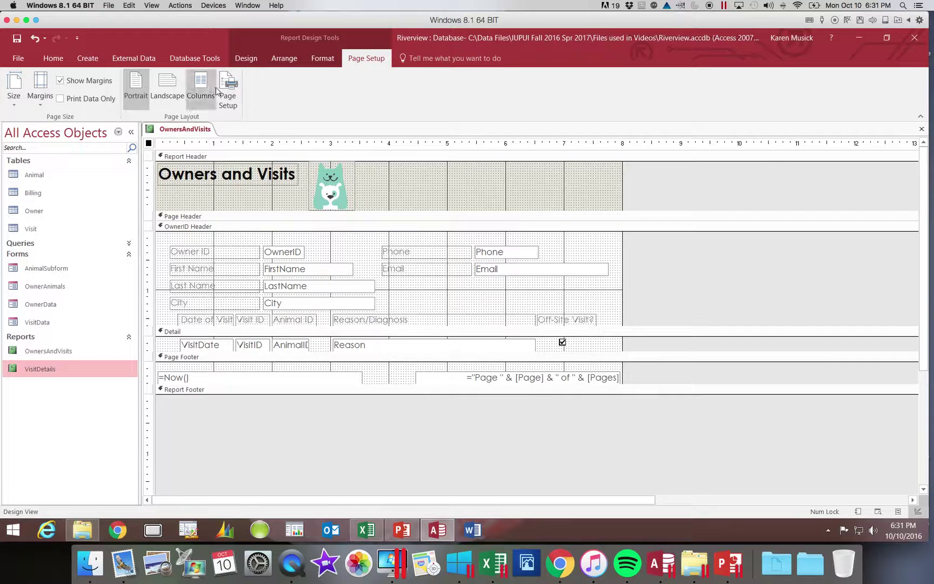
{"action": "left_click", "coordinate": [257, 61]}
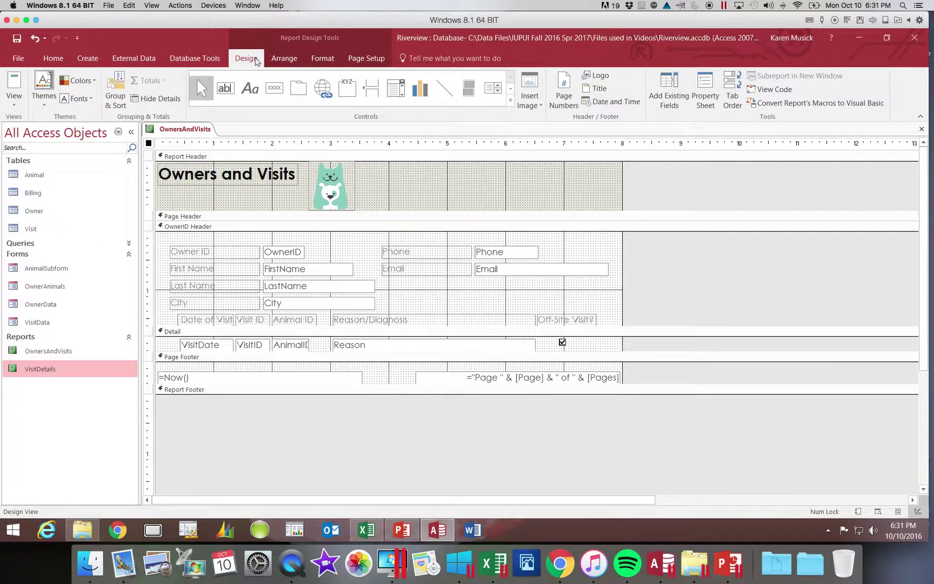
Add a label about 3 inches wide beside the logo in the Report Header, reading "Prepared by" followed by the preparer's full name
{"action": "left_click", "coordinate": [249, 89]}
{"action": "left_click_drag", "start_coordinate": [418, 168], "coordinate": [590, 203]}
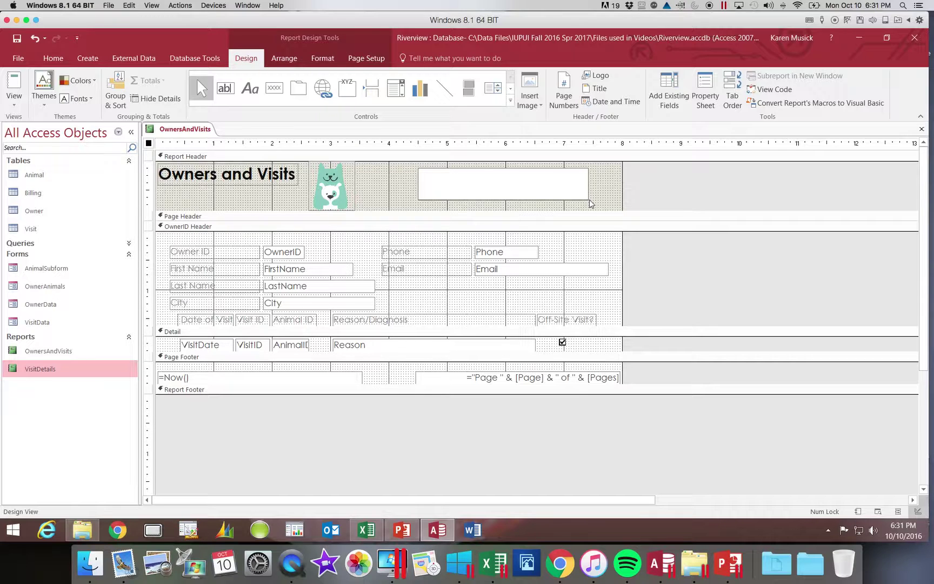
{"action": "type", "text": "Prepared by Karen Musick"}
{"action": "key", "text": "Return"}
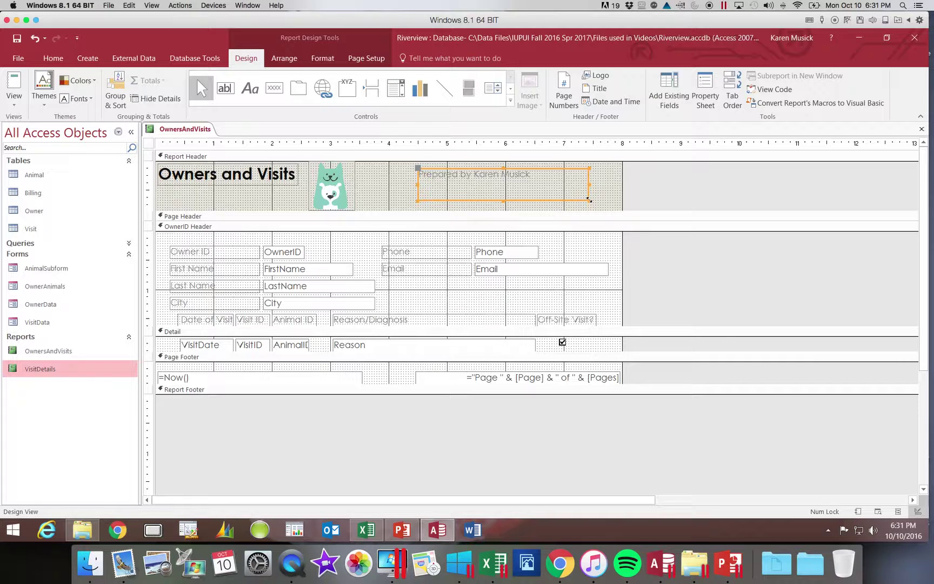
{"action": "left_click", "coordinate": [391, 173]}
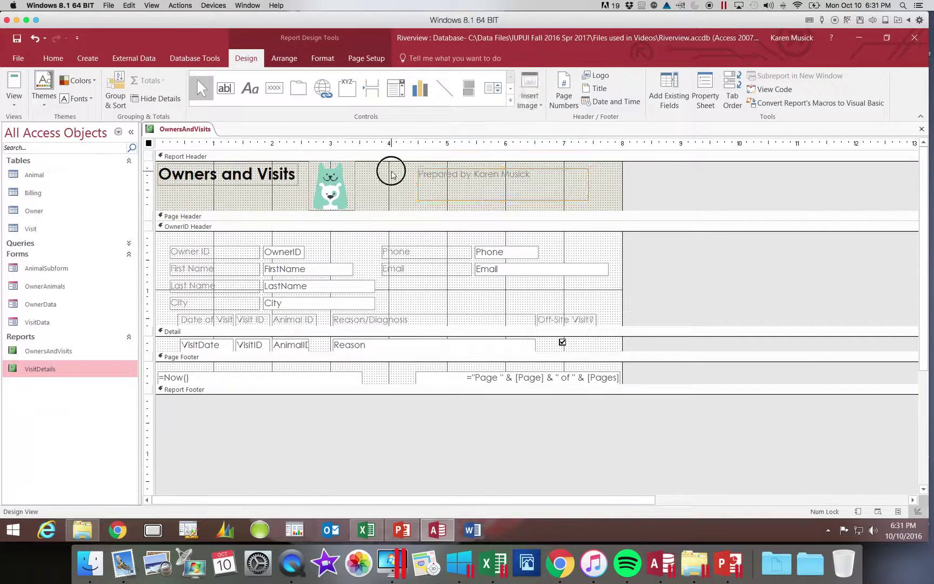
Set the font size of the "Prepared by" label in the Report Header to 20
{"action": "left_click", "coordinate": [439, 186]}
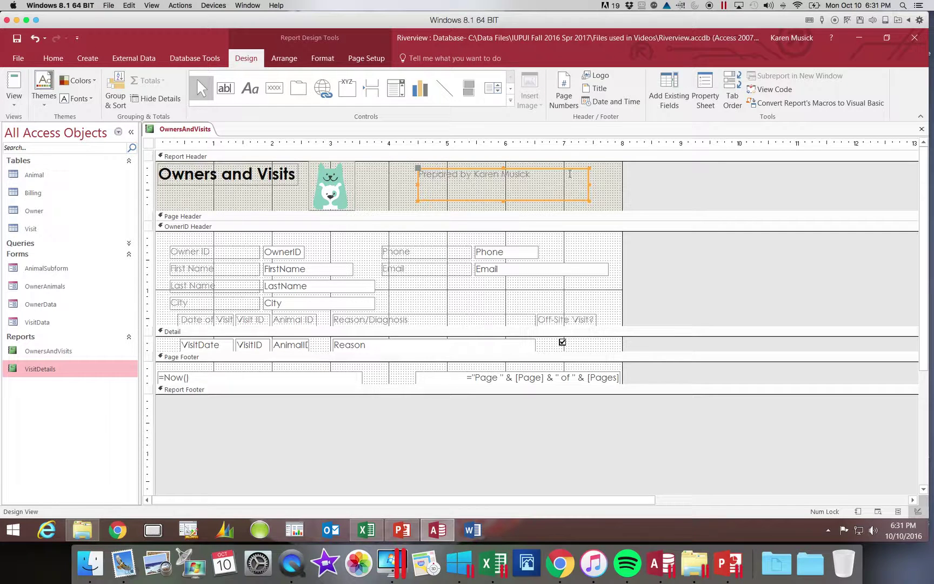
{"action": "left_click", "coordinate": [326, 60]}
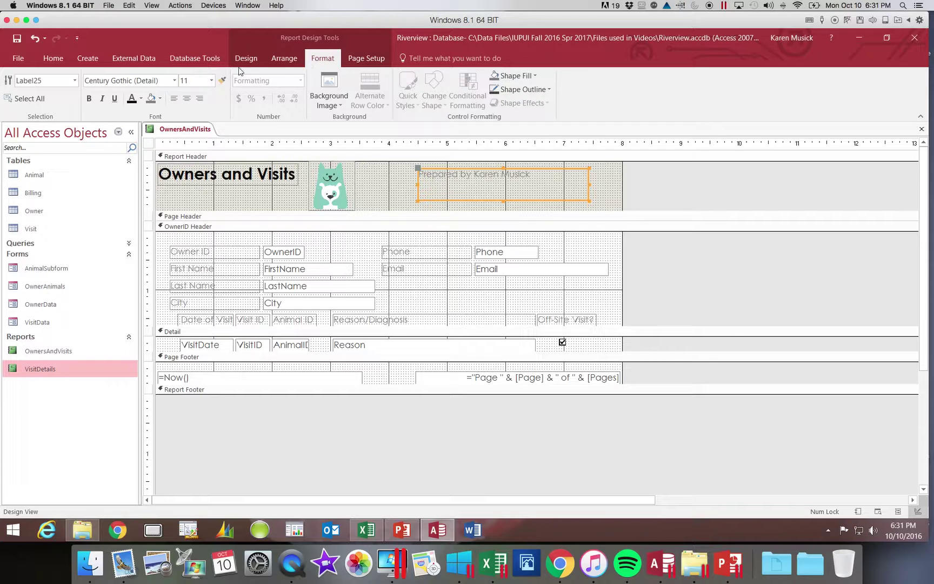
{"action": "left_click", "coordinate": [212, 81]}
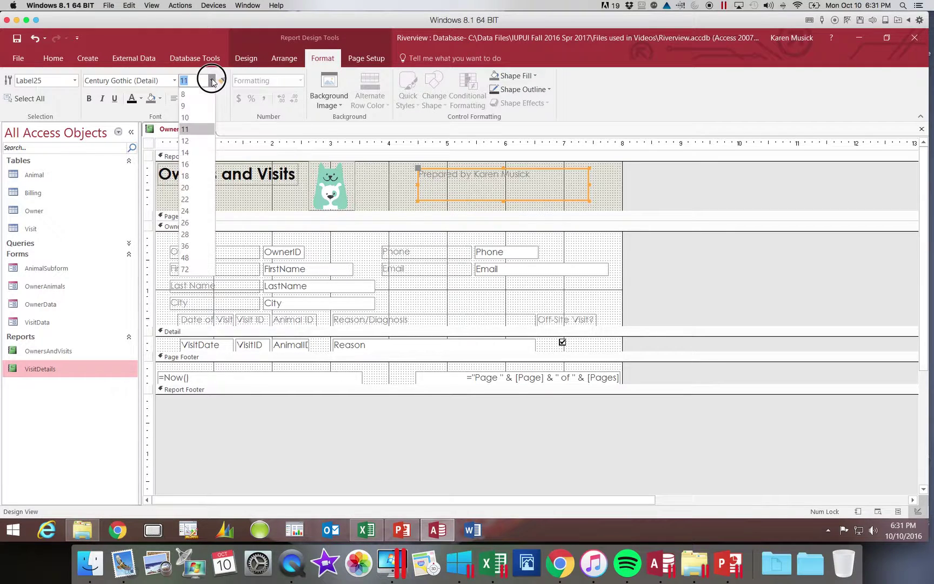
{"action": "left_click", "coordinate": [195, 187]}
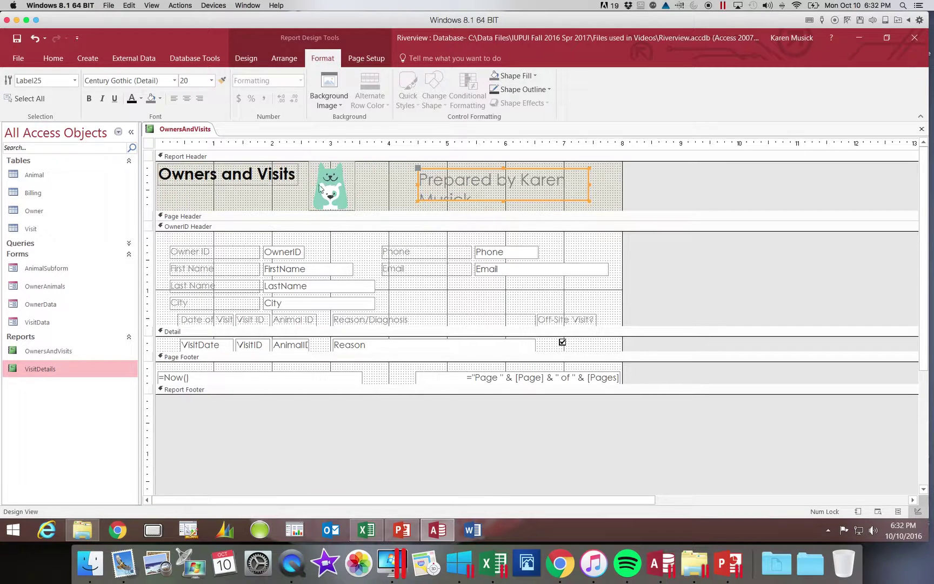
Widen the "Prepared by" label on both sides so it spans from the 4-inch to the 8-inch ruler mark
{"action": "left_click", "coordinate": [595, 184]}
{"action": "left_click", "coordinate": [591, 187]}
{"action": "left_click", "coordinate": [589, 185]}
{"action": "left_click_drag", "start_coordinate": [589, 187], "coordinate": [621, 188]}
{"action": "left_click_drag", "start_coordinate": [418, 184], "coordinate": [389, 183]}
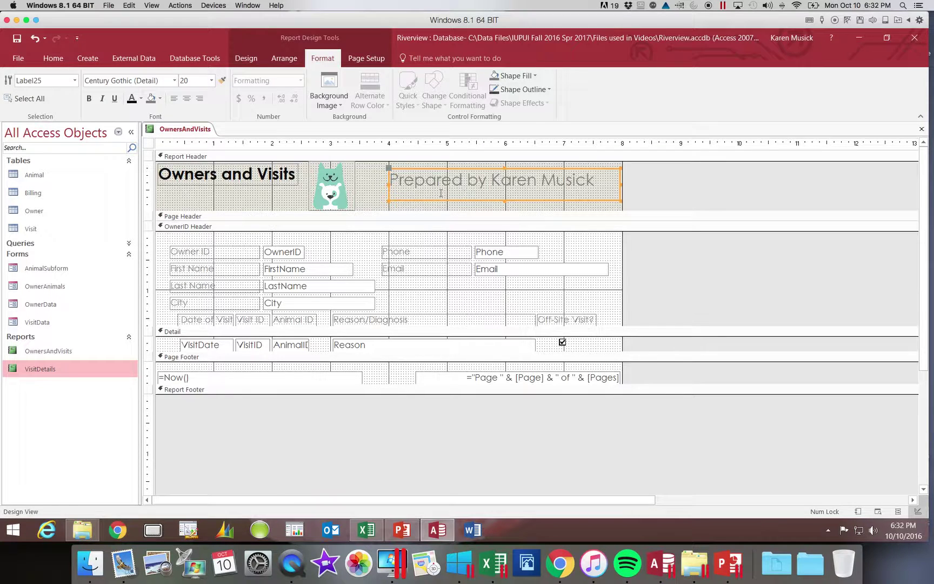
Format the "Prepared by" label as bold with the dark red theme font color and save the report
{"action": "left_click", "coordinate": [89, 99]}
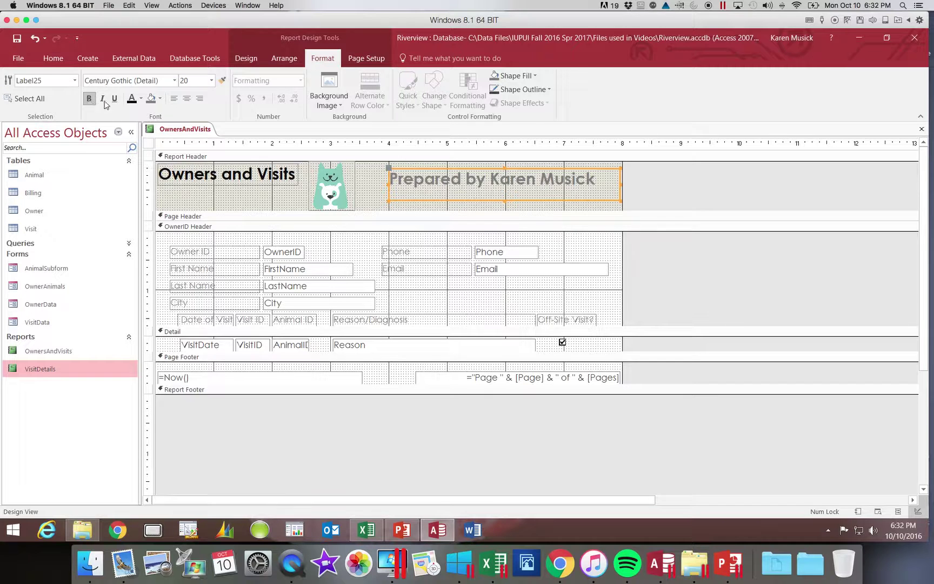
{"action": "left_click", "coordinate": [142, 99]}
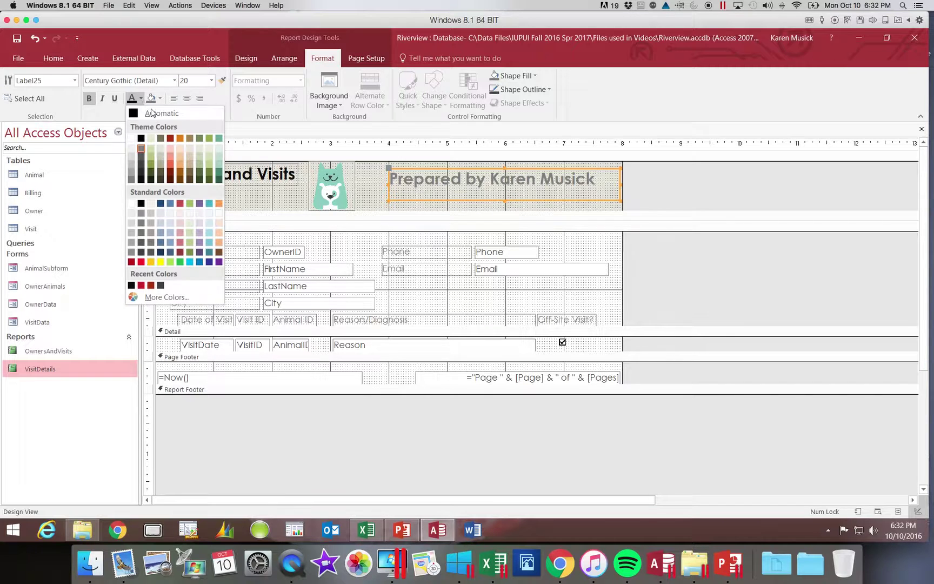
{"action": "left_click", "coordinate": [171, 138]}
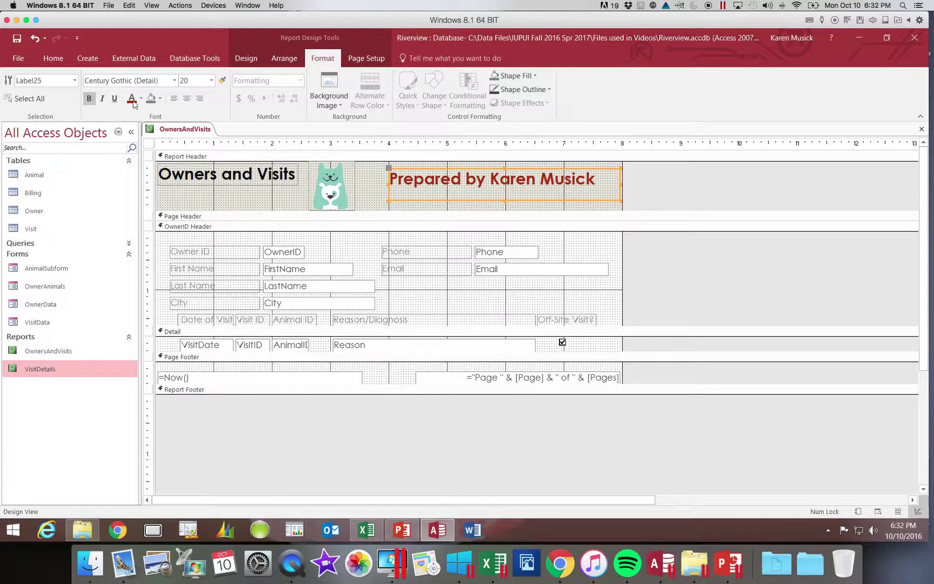
{"action": "left_click", "coordinate": [17, 39]}
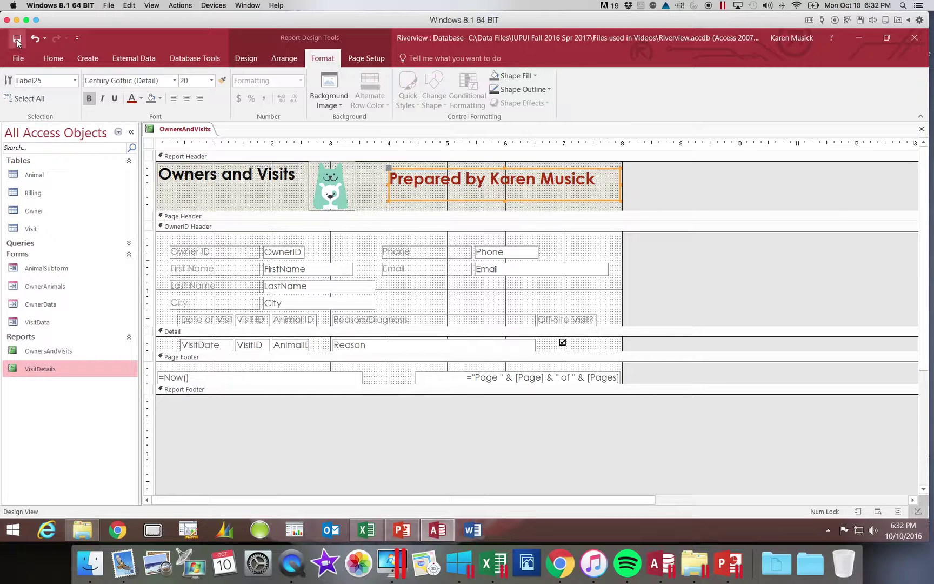
Examine every page of the OwnersAndVisits report in Print Preview, checking the header and columns, and return to Design View
{"action": "left_click", "coordinate": [56, 62]}
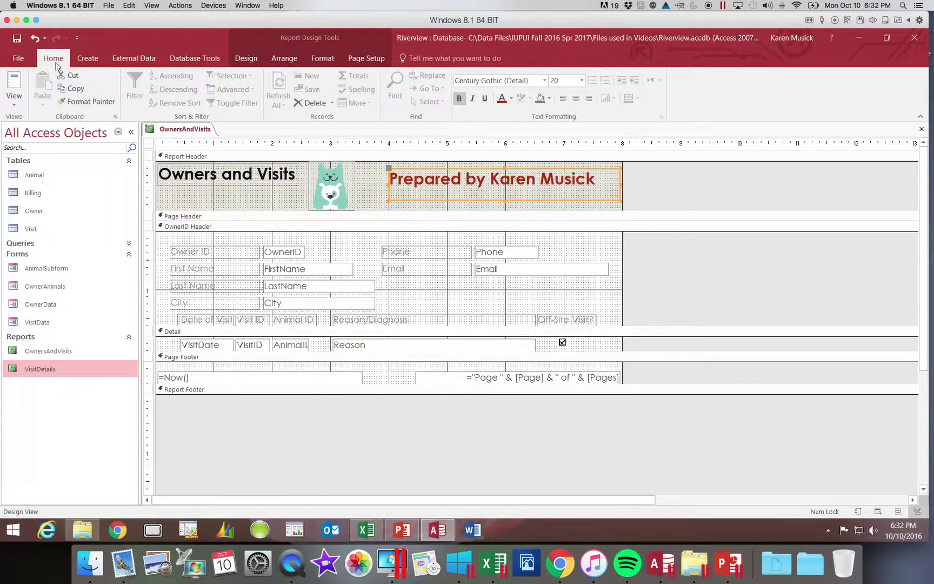
{"action": "left_click", "coordinate": [14, 106]}
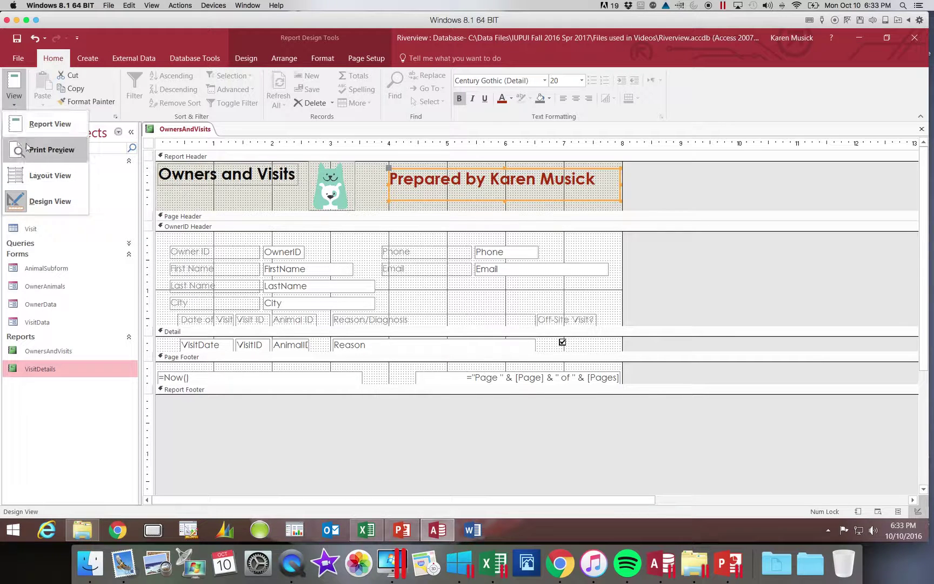
{"action": "left_click", "coordinate": [29, 152]}
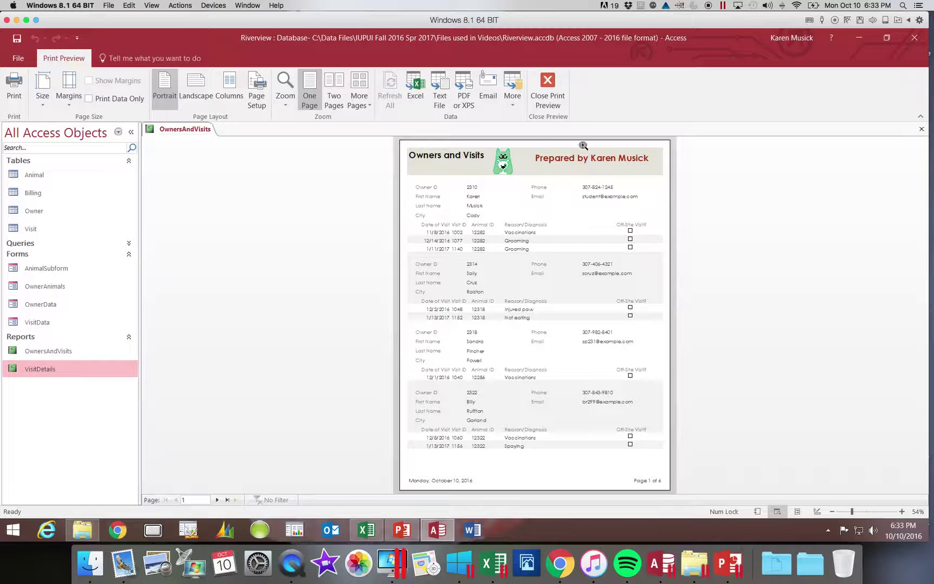
{"action": "left_click", "coordinate": [217, 500]}
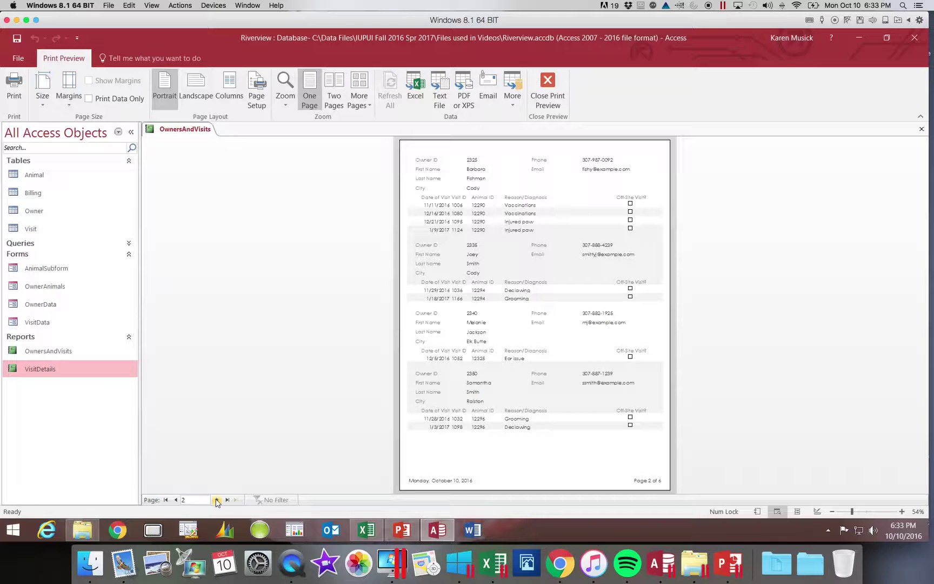
{"action": "left_click", "coordinate": [217, 500]}
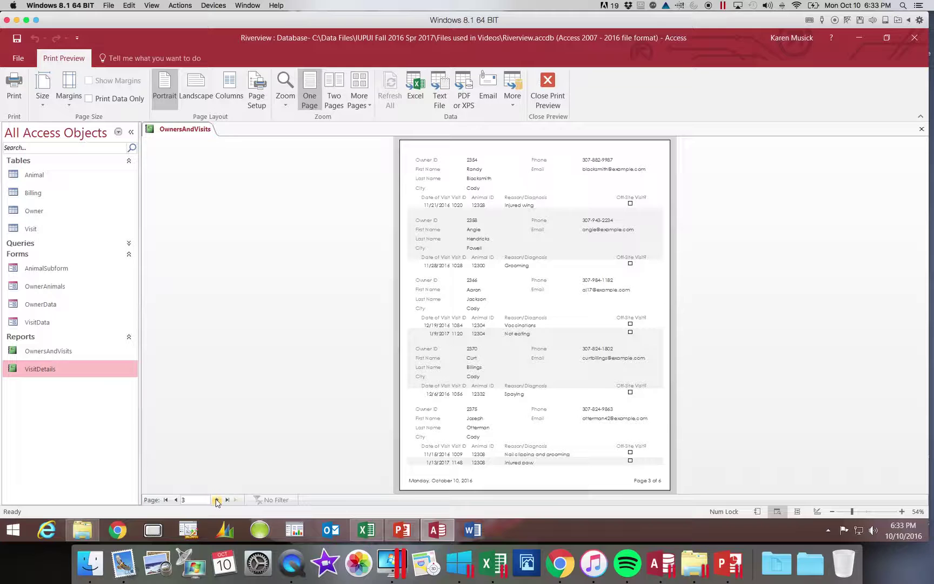
{"action": "left_click", "coordinate": [216, 501]}
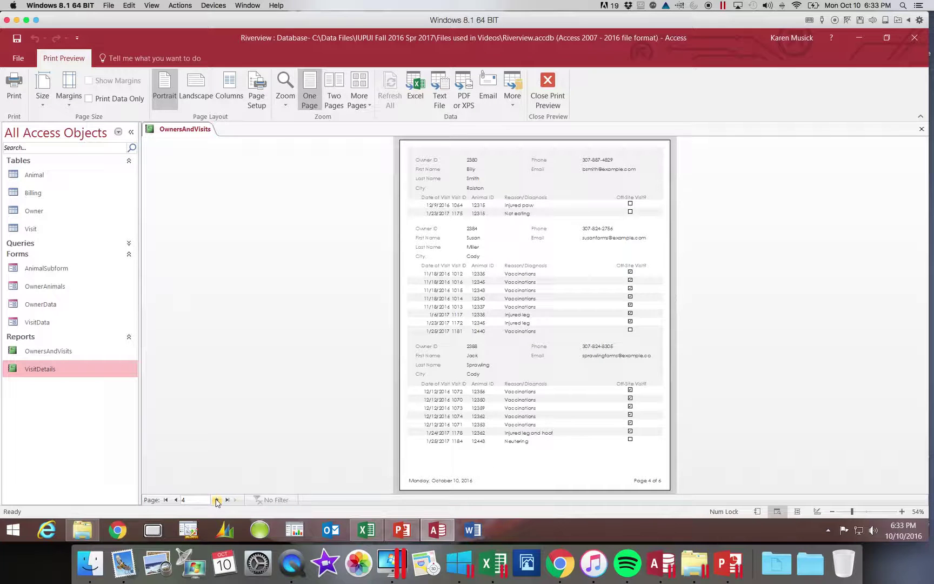
{"action": "left_click", "coordinate": [217, 501]}
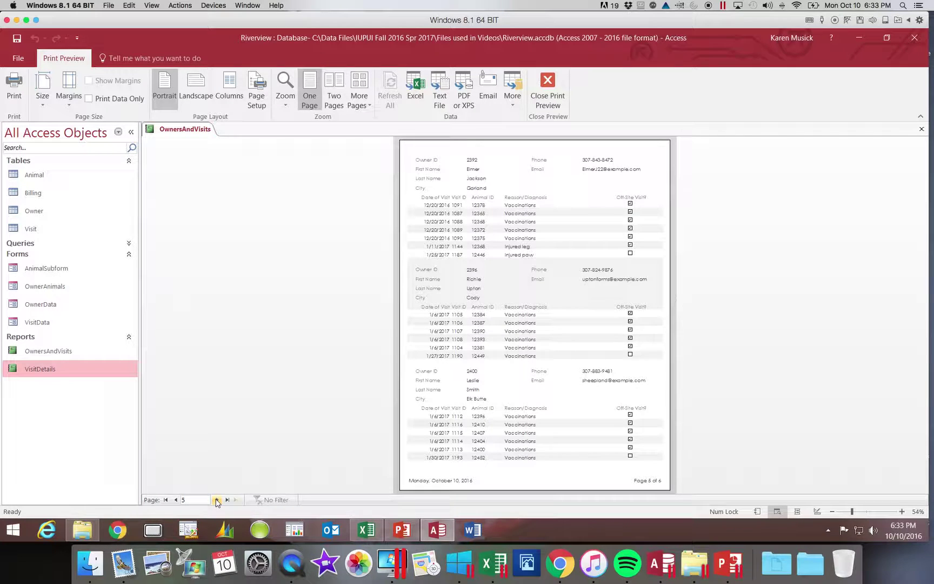
{"action": "left_click", "coordinate": [217, 501]}
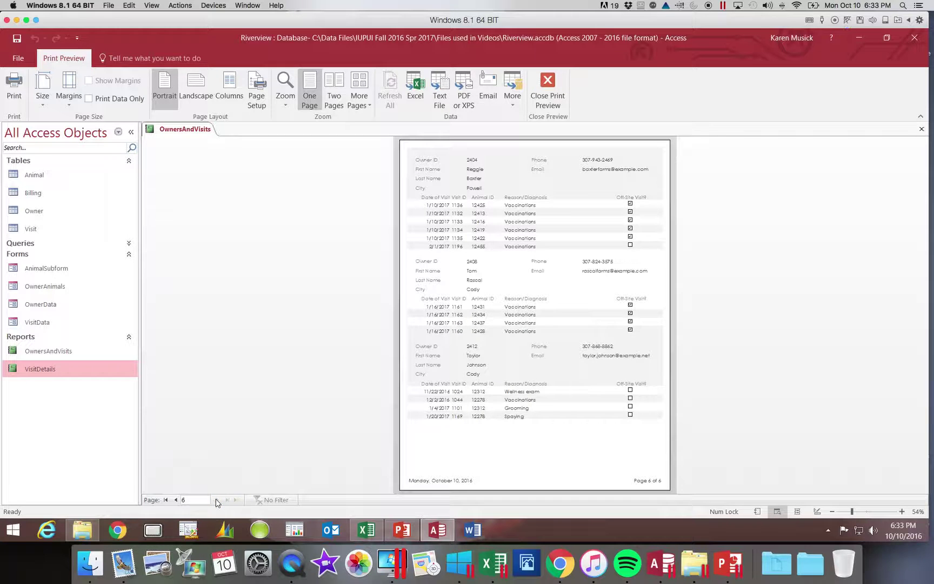
{"action": "left_click", "coordinate": [217, 500]}
{"action": "left_click", "coordinate": [548, 86]}
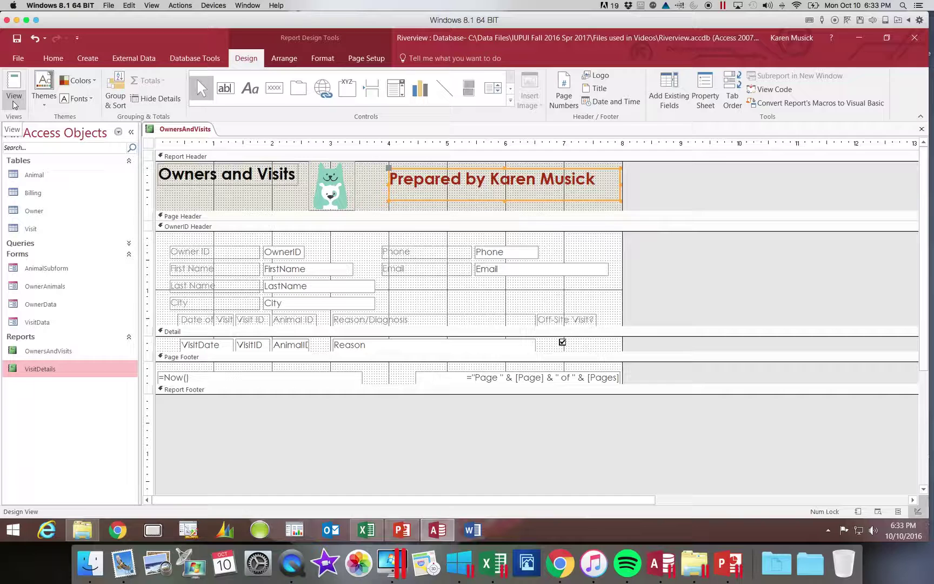
Switch the OwnersAndVisits report to Layout View and check the header and first owner records
{"action": "left_click", "coordinate": [15, 105]}
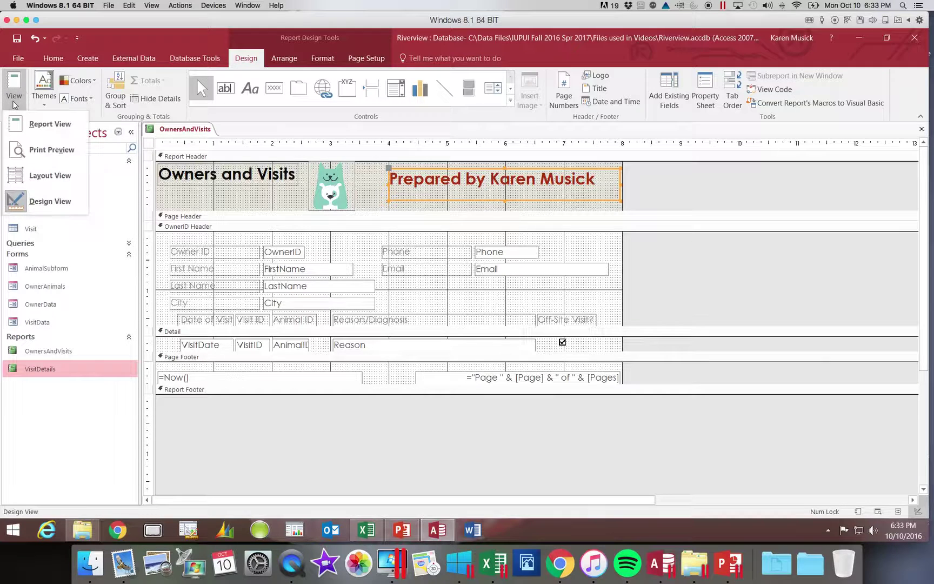
{"action": "left_click", "coordinate": [29, 176]}
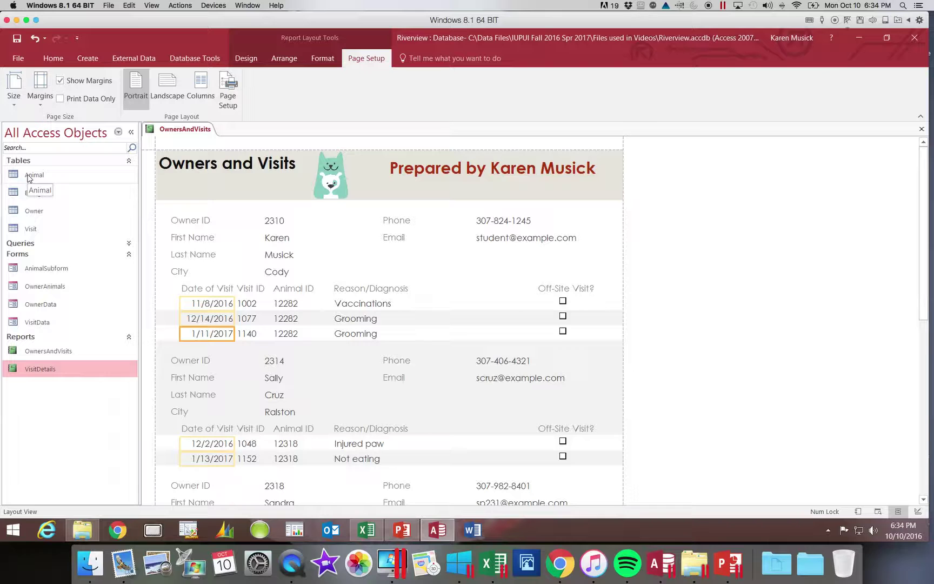
{"action": "scroll", "coordinate": [28, 178], "scroll_direction": "down", "scroll_amount": 1}
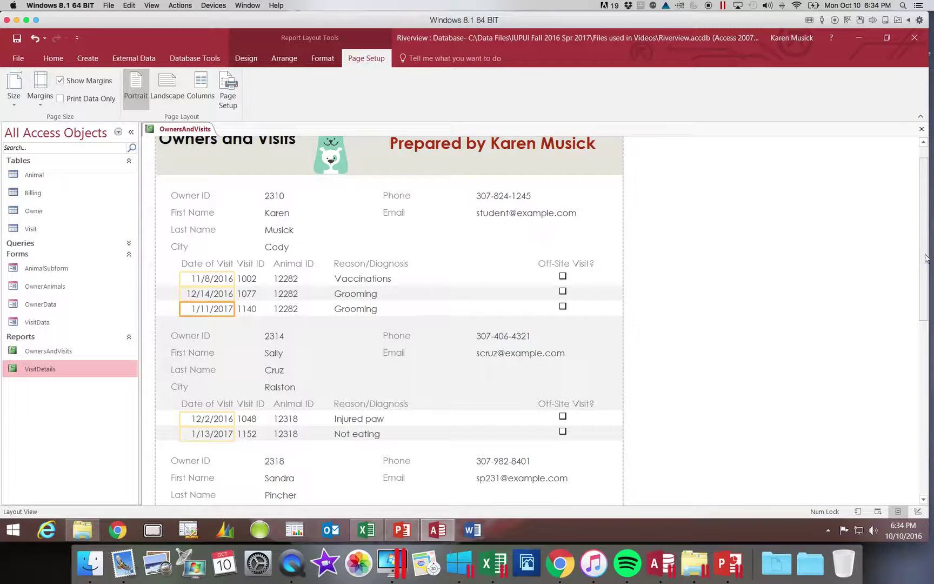
{"action": "scroll", "coordinate": [921, 230], "scroll_direction": "up", "scroll_amount": 1}
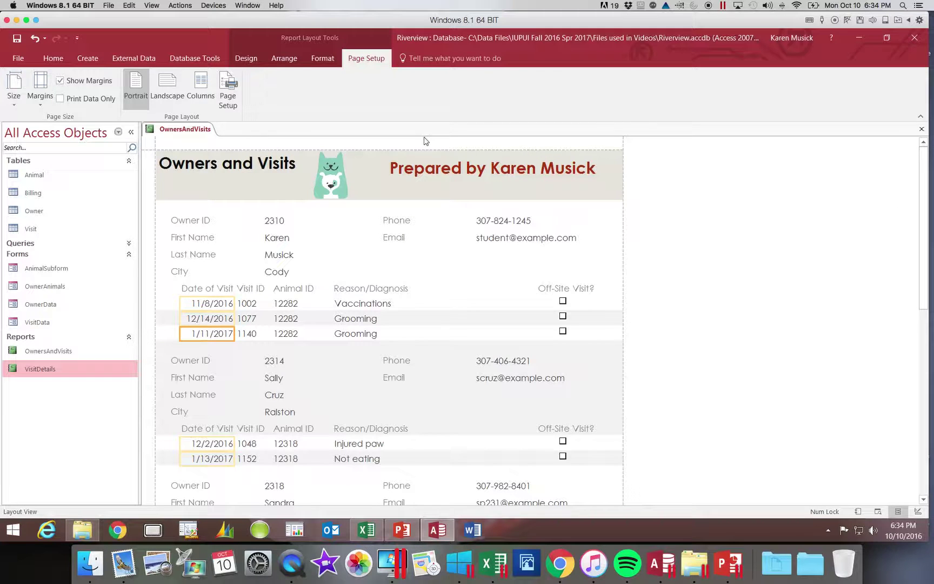
Open the Conditional Formatting Rules Manager for the report's City field, keeping City as the field the rules apply to
{"action": "left_click", "coordinate": [325, 59]}
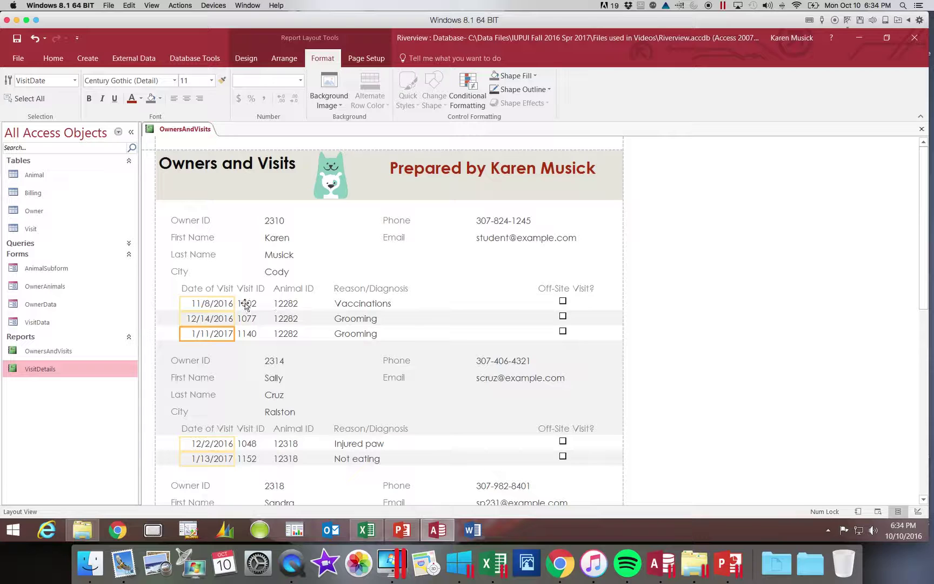
{"action": "left_click", "coordinate": [284, 275]}
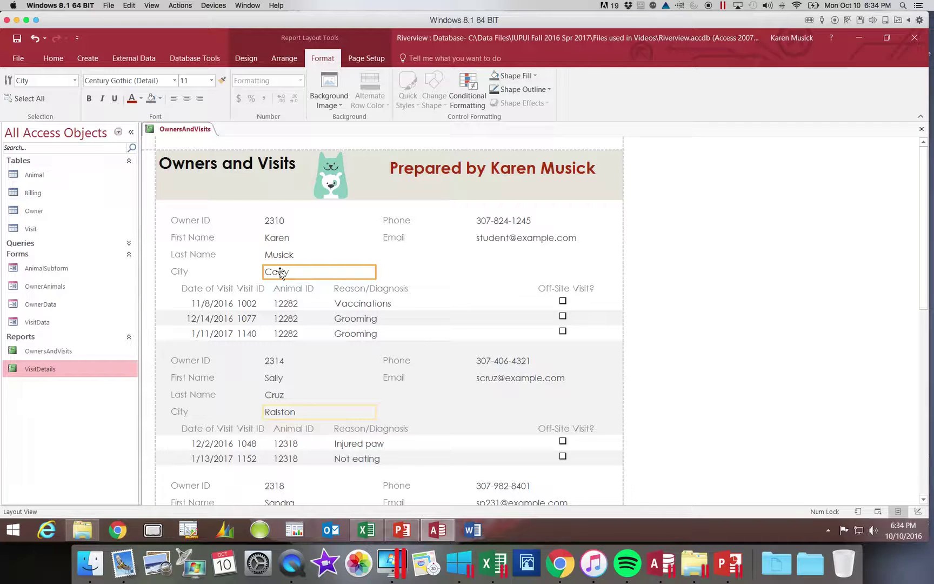
{"action": "left_click", "coordinate": [471, 104]}
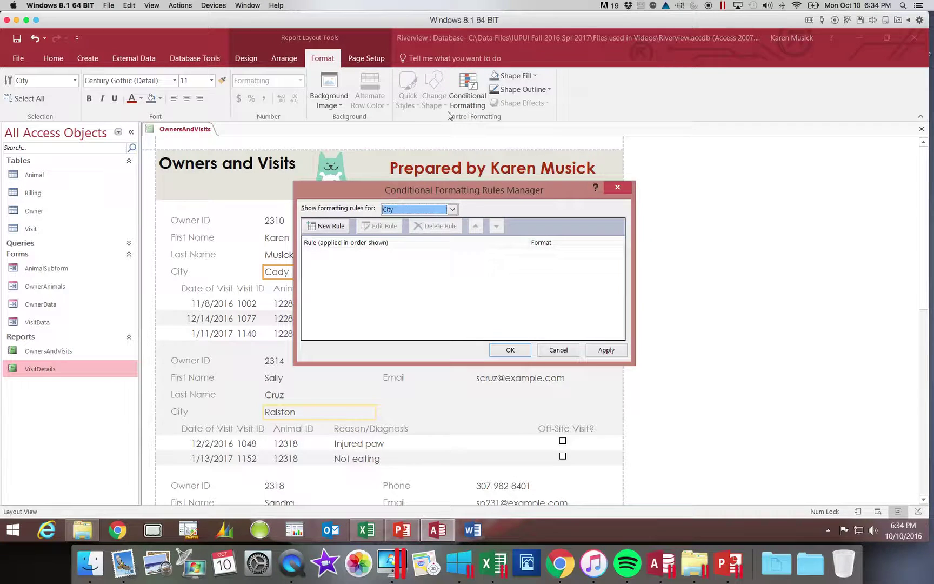
{"action": "left_click_drag", "start_coordinate": [461, 193], "coordinate": [352, 157]}
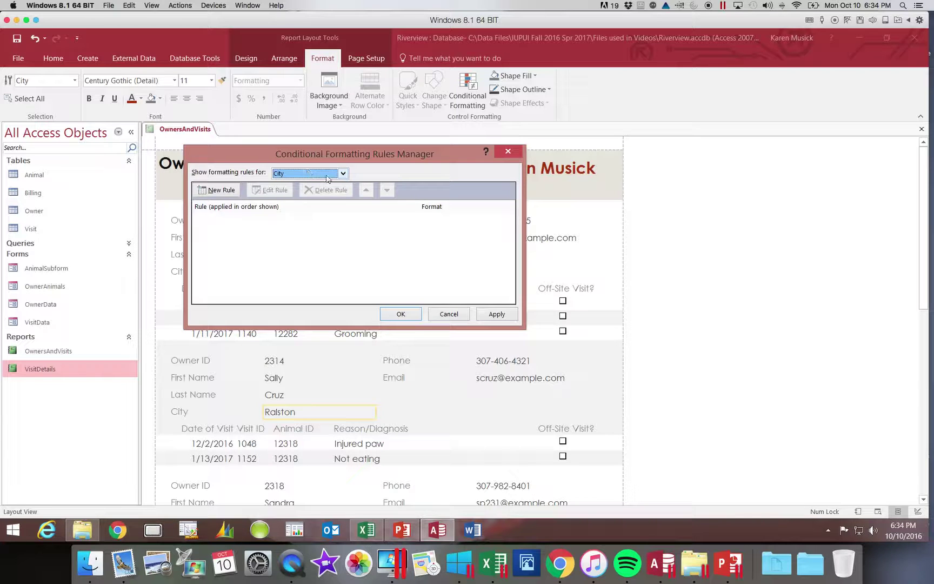
{"action": "left_click", "coordinate": [343, 173]}
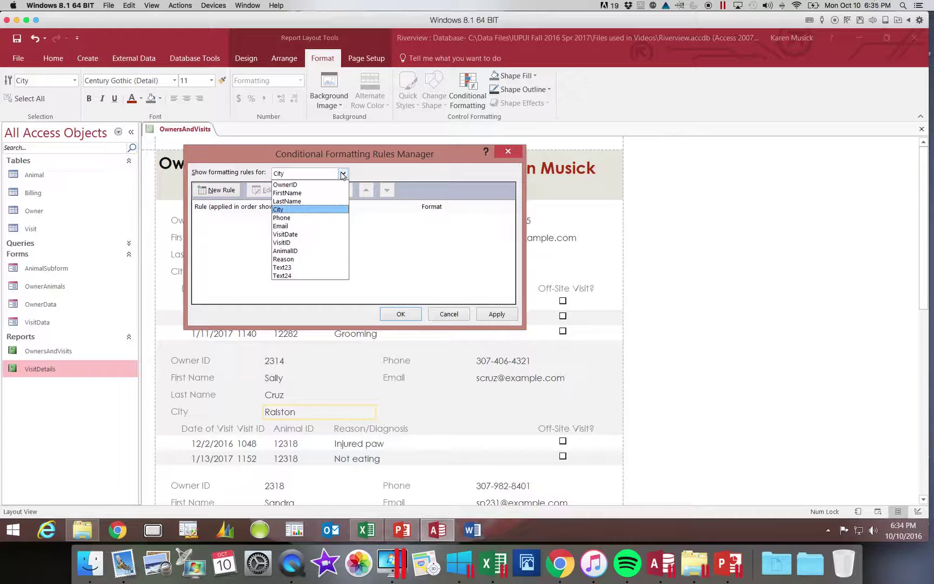
{"action": "left_click", "coordinate": [328, 210]}
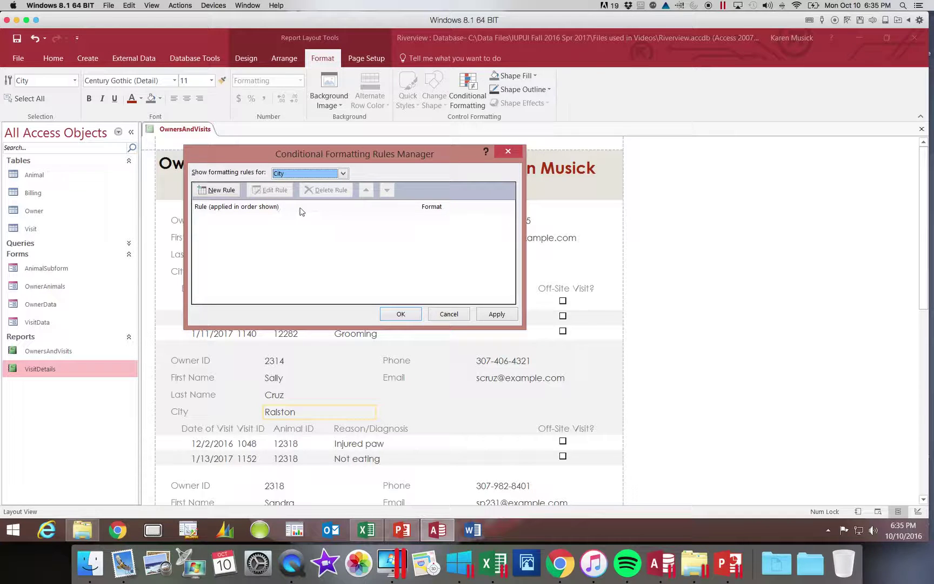
Create a new formatting rule for the City field that applies where the field value is equal to Ralston
{"action": "left_click", "coordinate": [229, 192]}
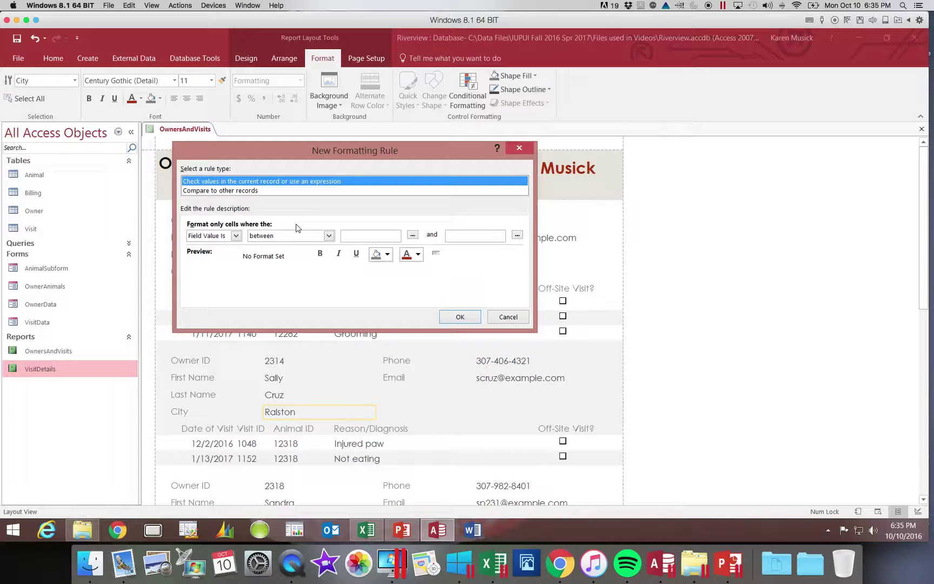
{"action": "left_click", "coordinate": [236, 236]}
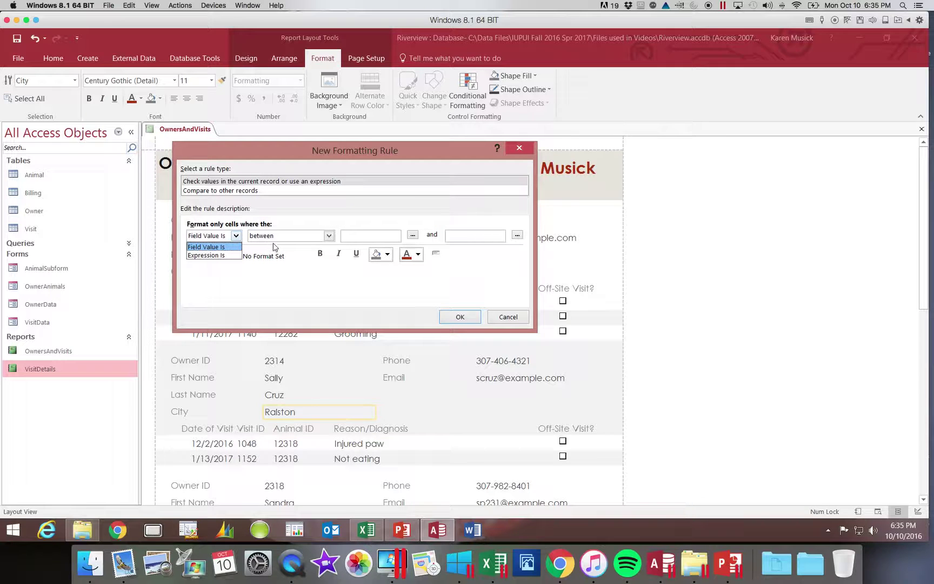
{"action": "left_click", "coordinate": [330, 237]}
{"action": "left_click", "coordinate": [330, 237]}
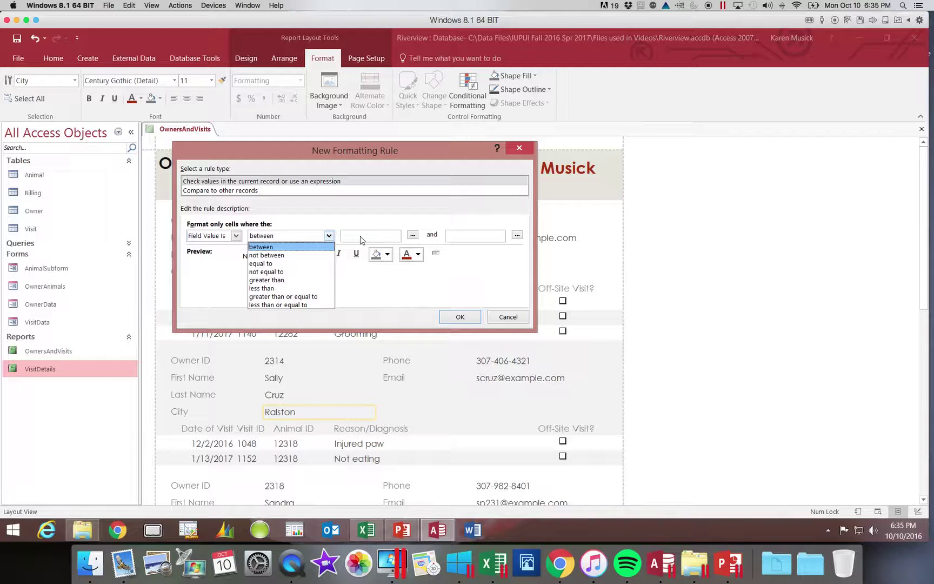
{"action": "left_click", "coordinate": [285, 265]}
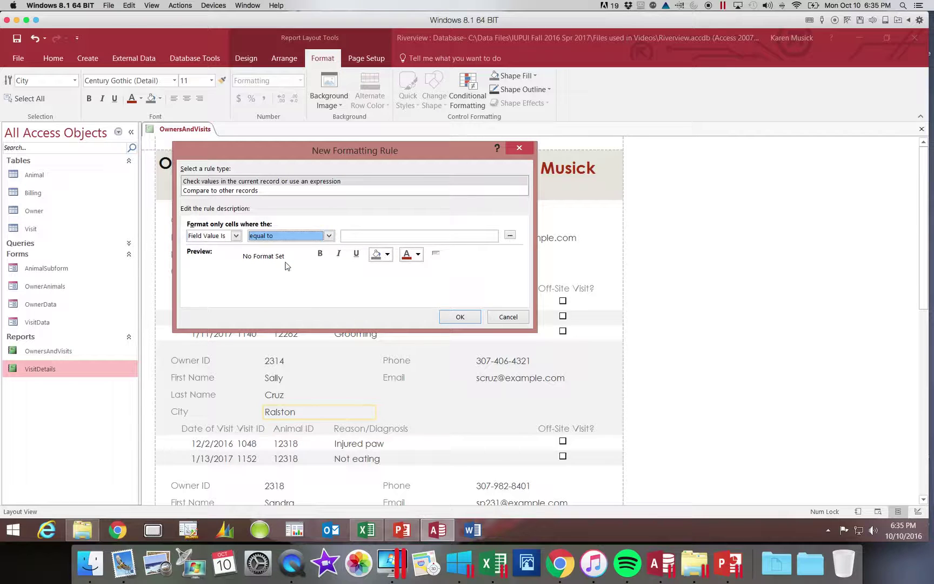
{"action": "left_click", "coordinate": [398, 235]}
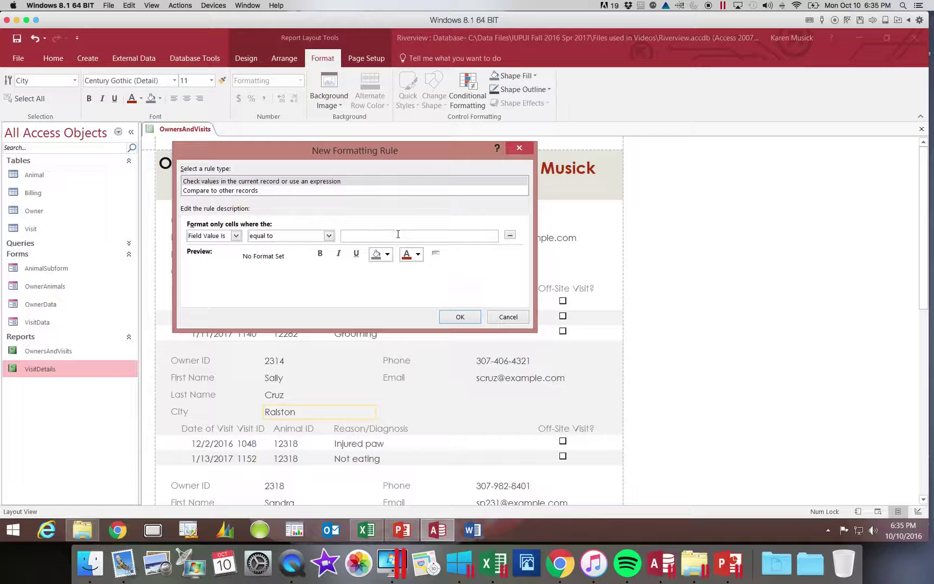
{"action": "type", "text": "Ralston"}
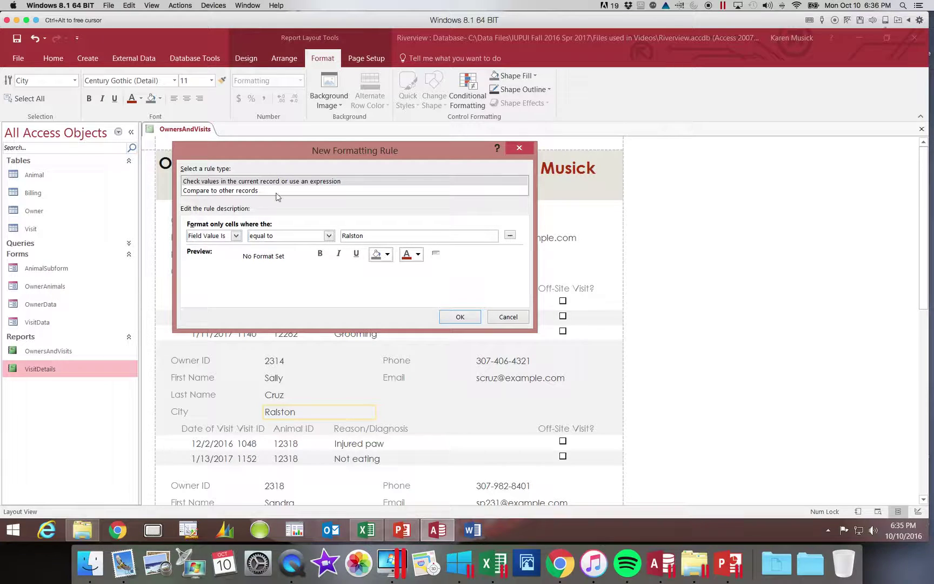
Set the Ralston rule's format to bold with a dark red font color and apply the rule to the report
{"action": "left_click", "coordinate": [419, 255]}
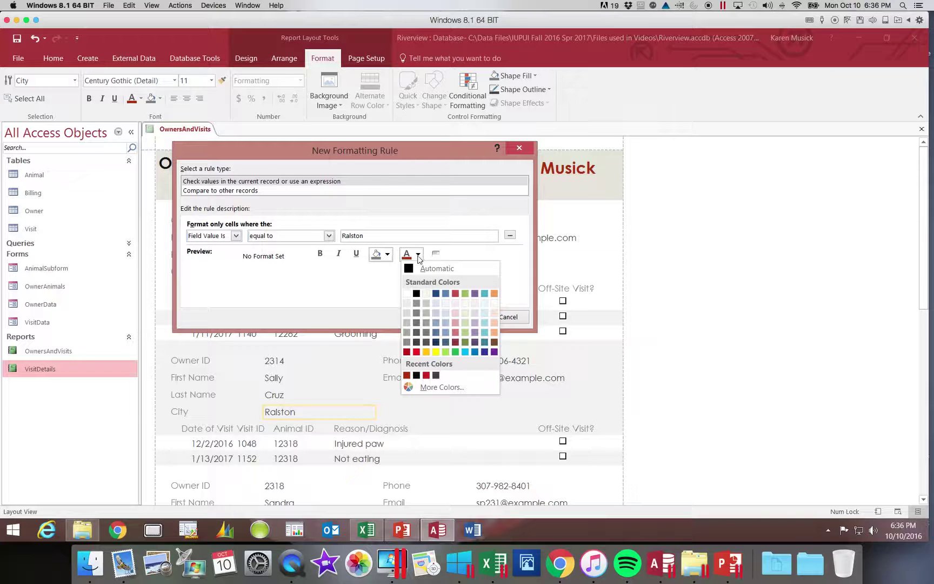
{"action": "left_click", "coordinate": [407, 352]}
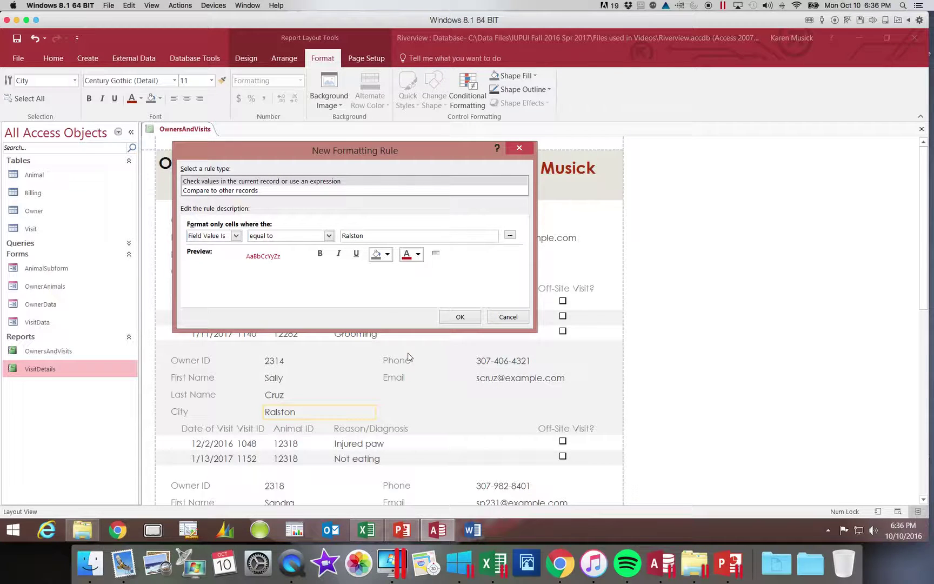
{"action": "left_click", "coordinate": [321, 253]}
{"action": "left_click", "coordinate": [474, 318]}
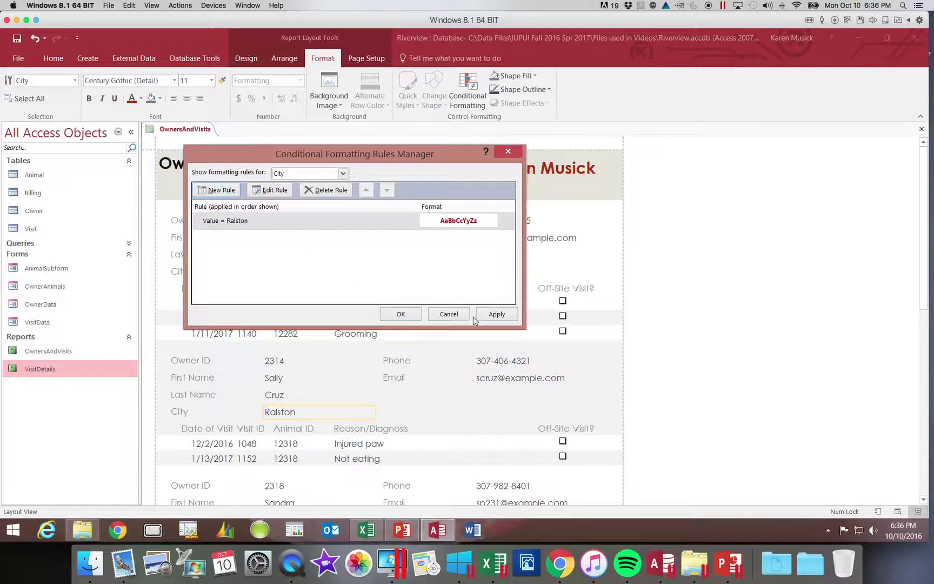
{"action": "left_click", "coordinate": [410, 314]}
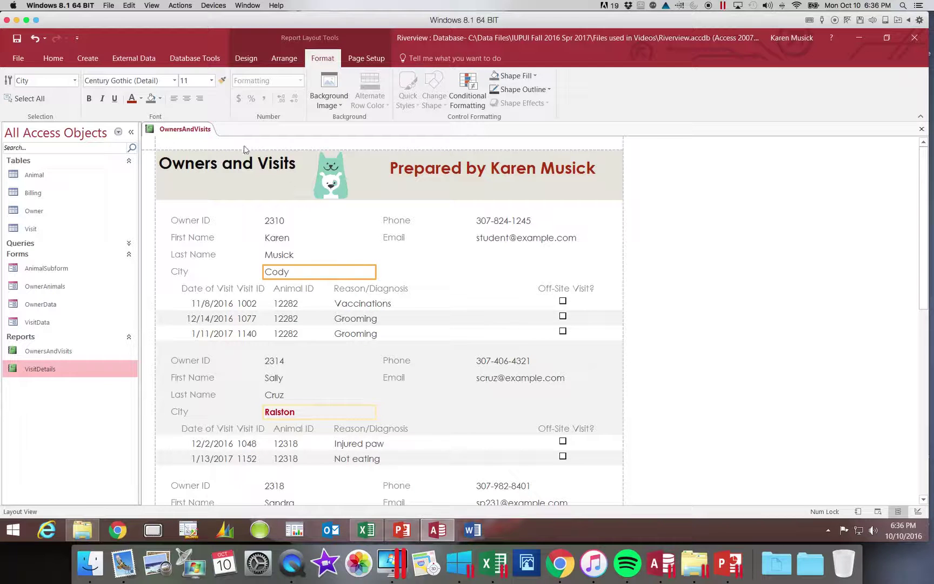
Examine the first four pages of the OwnersAndVisits report in Print Preview, checking the conditional formatting of the City values
{"action": "left_click", "coordinate": [52, 59]}
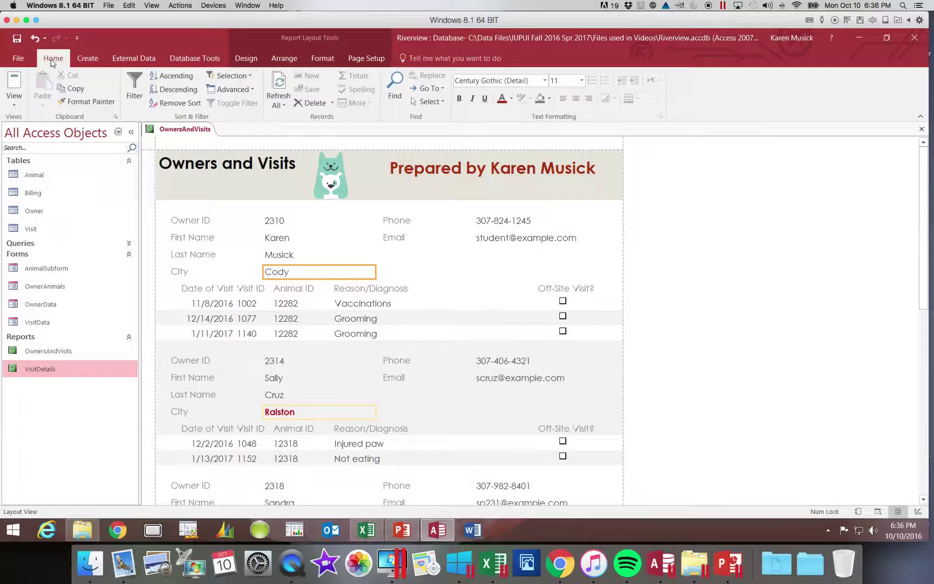
{"action": "left_click", "coordinate": [17, 108]}
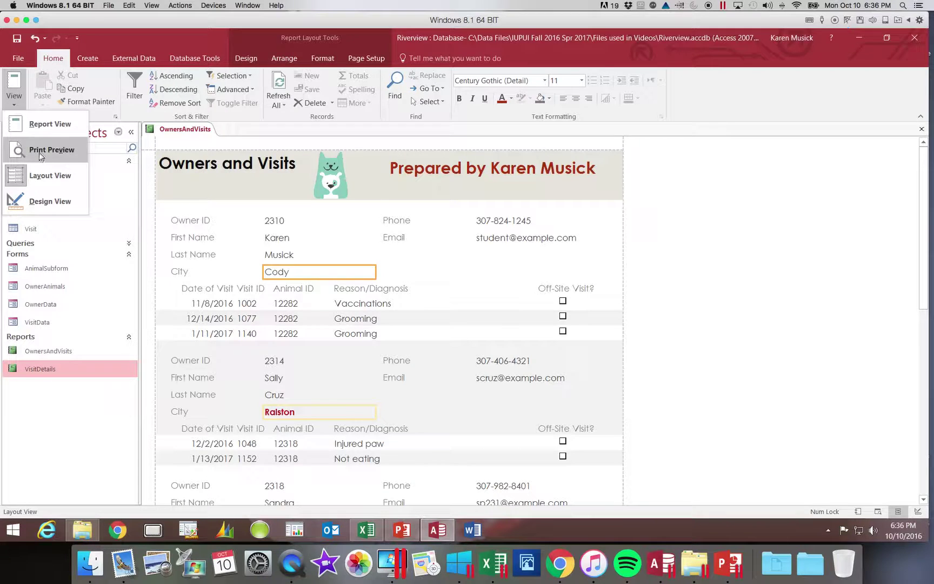
{"action": "left_click", "coordinate": [37, 149]}
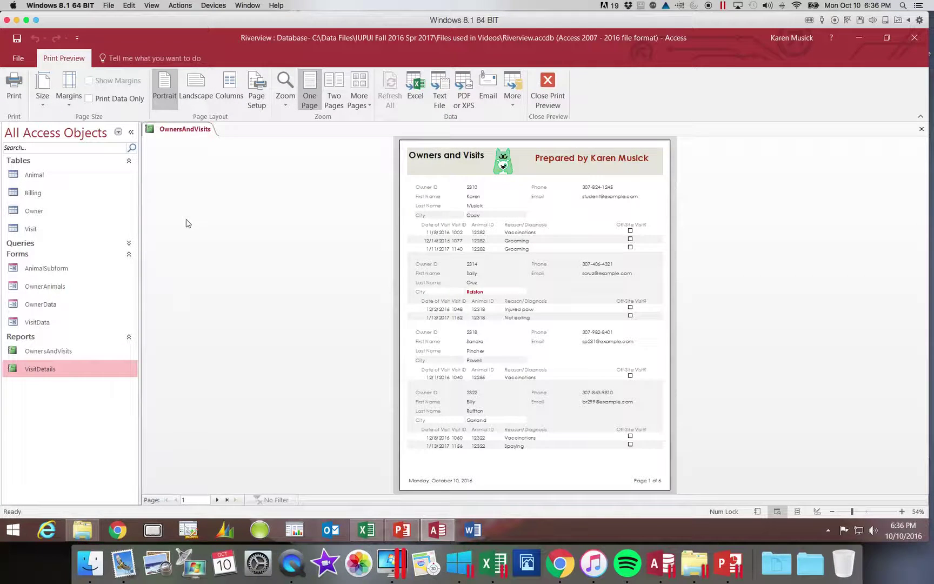
{"action": "left_click", "coordinate": [217, 501]}
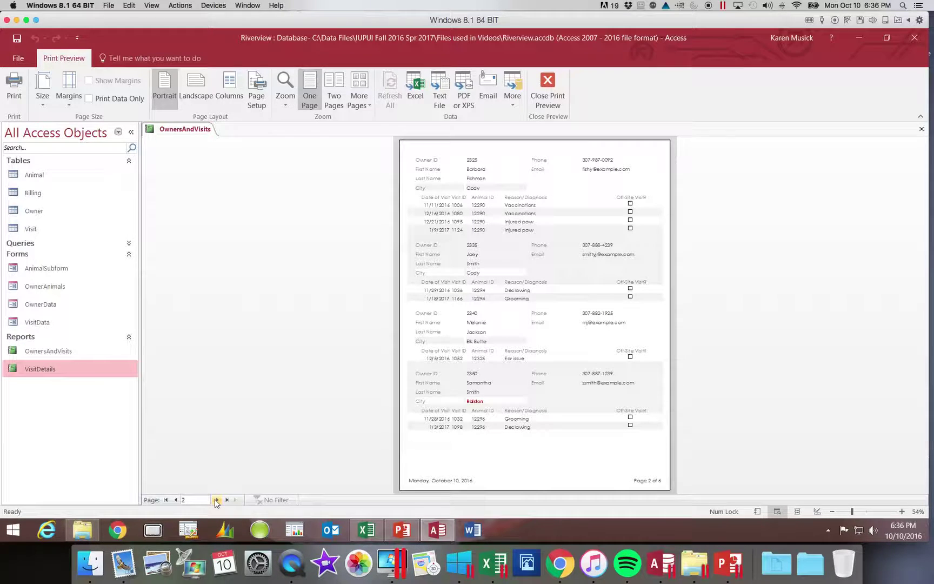
{"action": "left_click", "coordinate": [217, 500]}
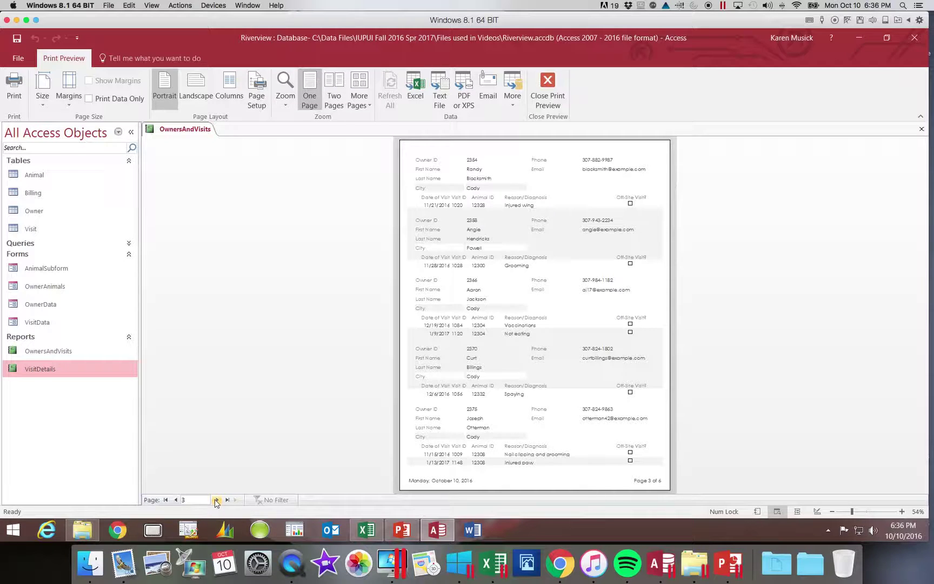
{"action": "left_click", "coordinate": [217, 500]}
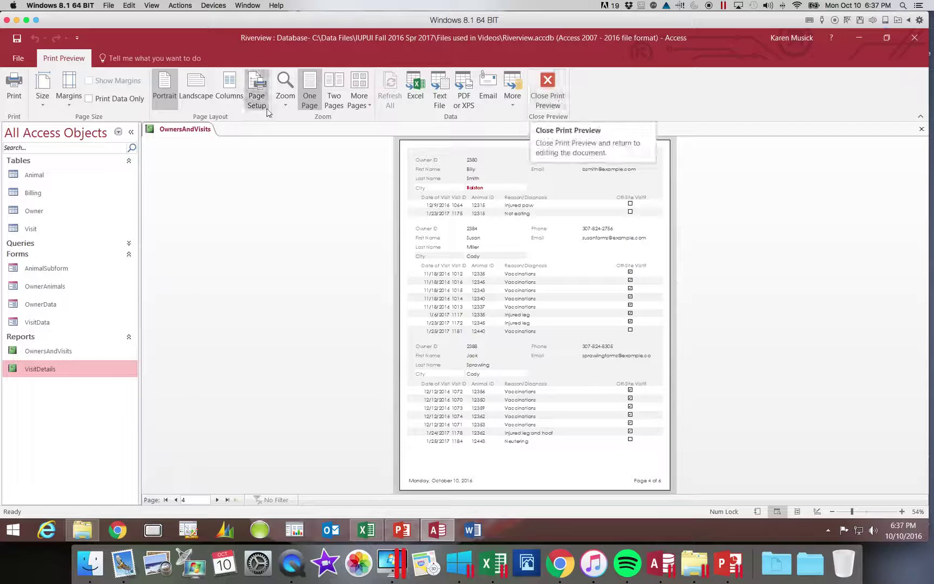
Check the print settings without printing, leave Print Preview and close the OwnersAndVisits report
{"action": "left_click", "coordinate": [18, 100]}
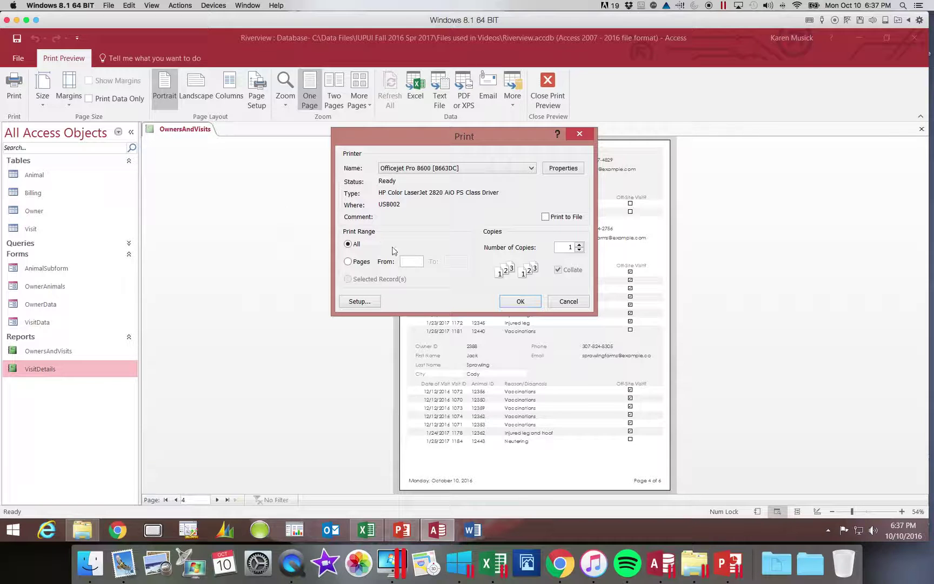
{"action": "left_click", "coordinate": [568, 303]}
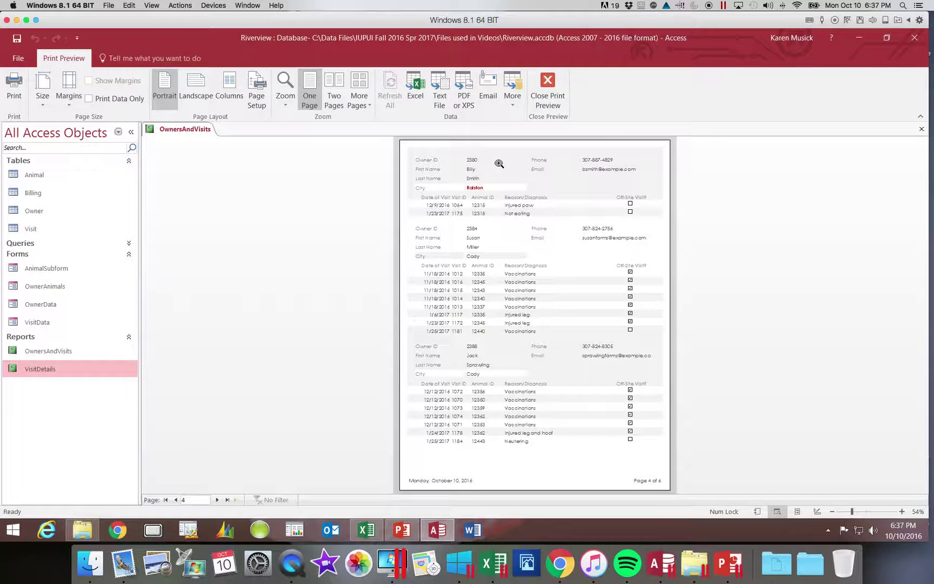
{"action": "left_click", "coordinate": [544, 96]}
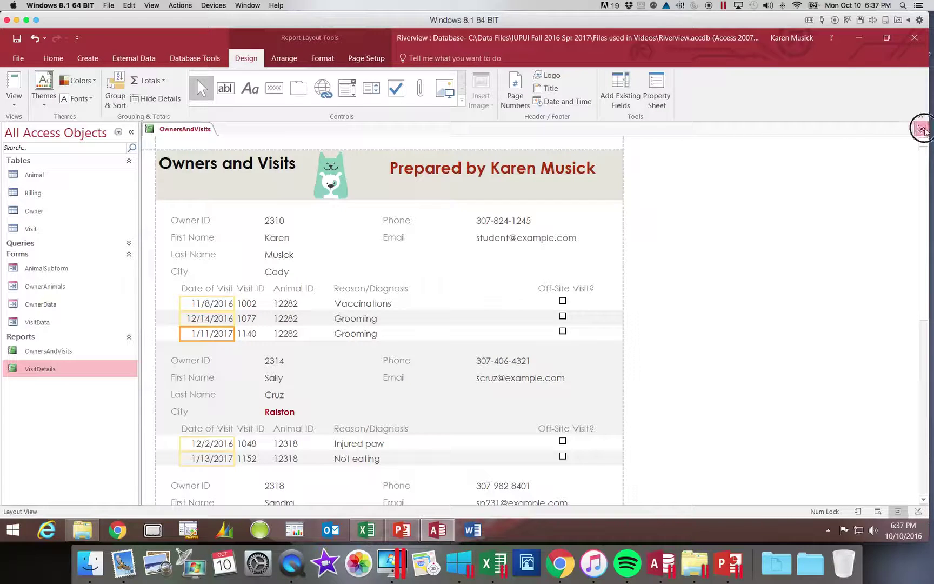
{"action": "left_click", "coordinate": [921, 129]}
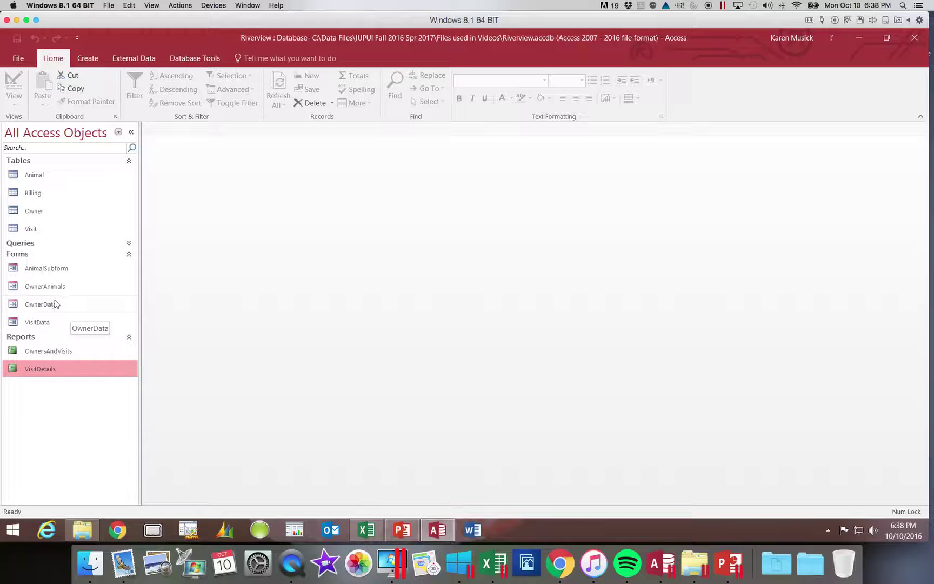
{"action": "left_click", "coordinate": [13, 286]}
{"action": "left_click", "coordinate": [10, 268]}
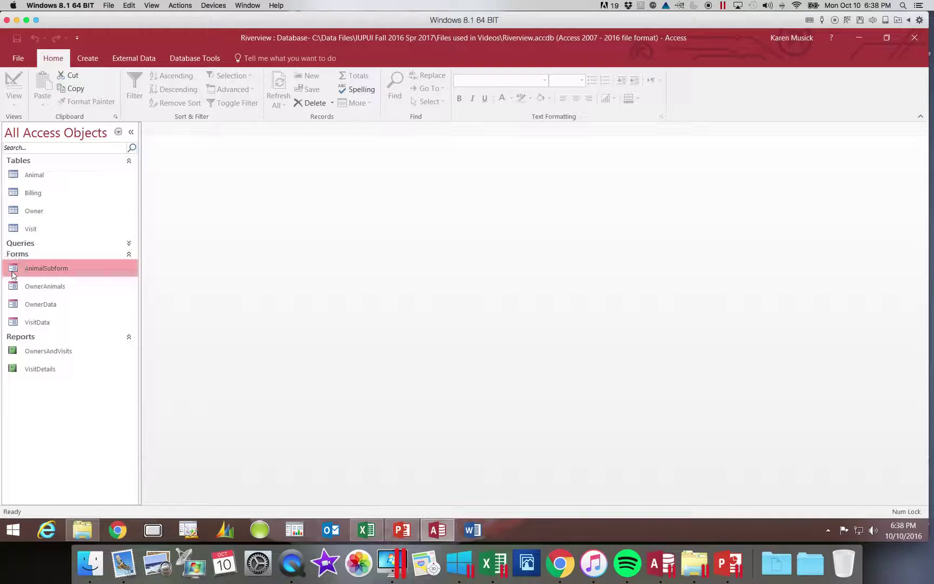
{"action": "left_click", "coordinate": [13, 287]}
{"action": "left_click", "coordinate": [13, 268]}
{"action": "left_click", "coordinate": [12, 287]}
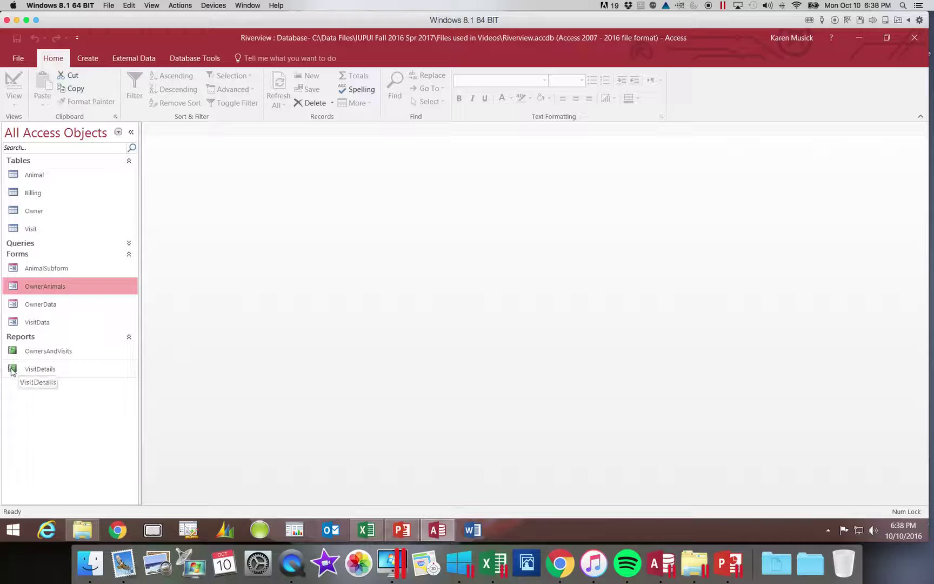
{"action": "left_click", "coordinate": [14, 358]}
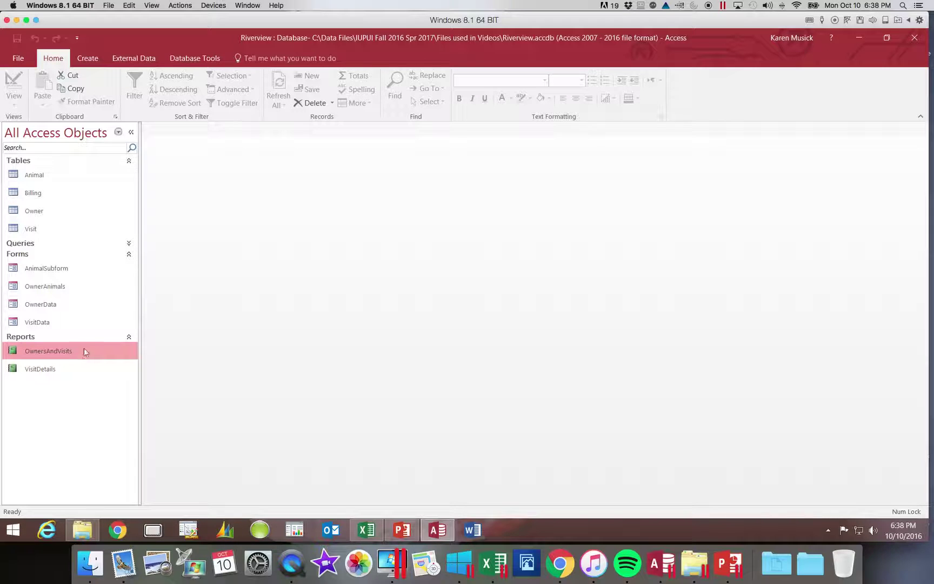
{"action": "left_click", "coordinate": [53, 292]}
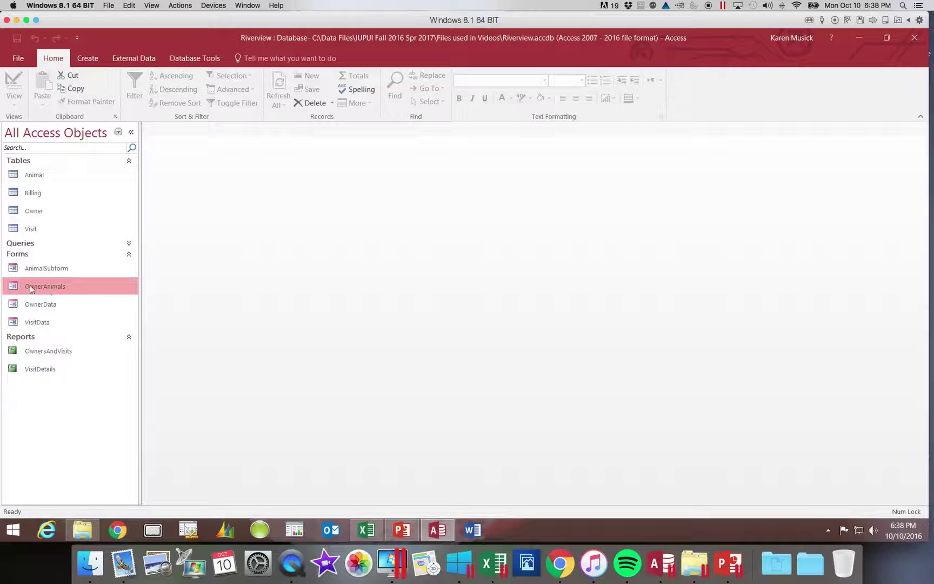
Review the OwnerAnimals form, the AnimalSubform form and the OwnersAndVisits report one by one, closing each after viewing
{"action": "double_click", "coordinate": [14, 289]}
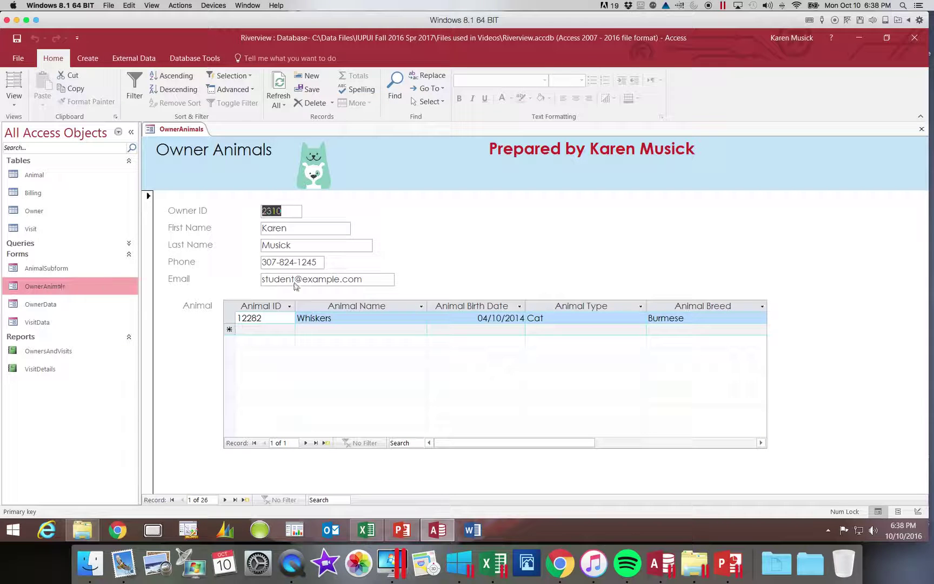
{"action": "left_click", "coordinate": [921, 129]}
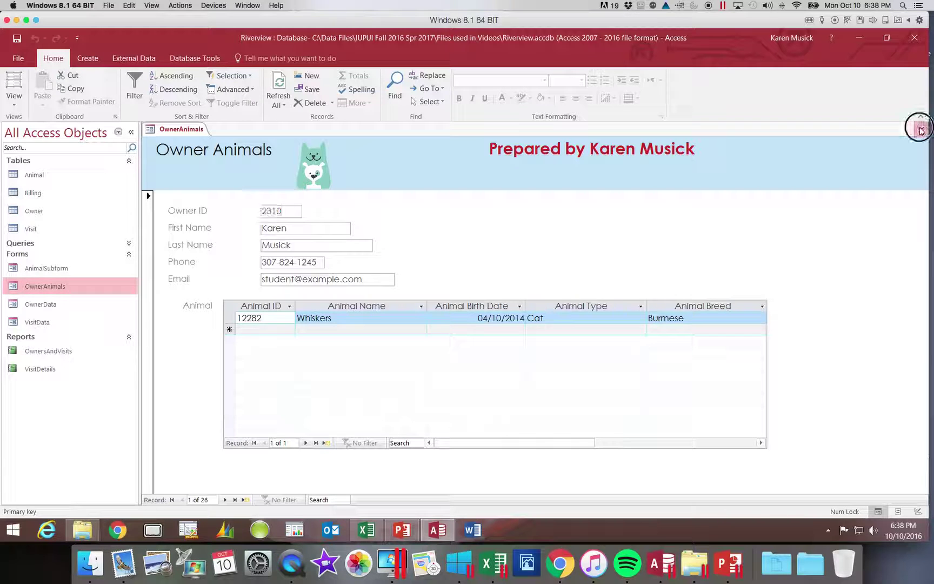
{"action": "double_click", "coordinate": [24, 269]}
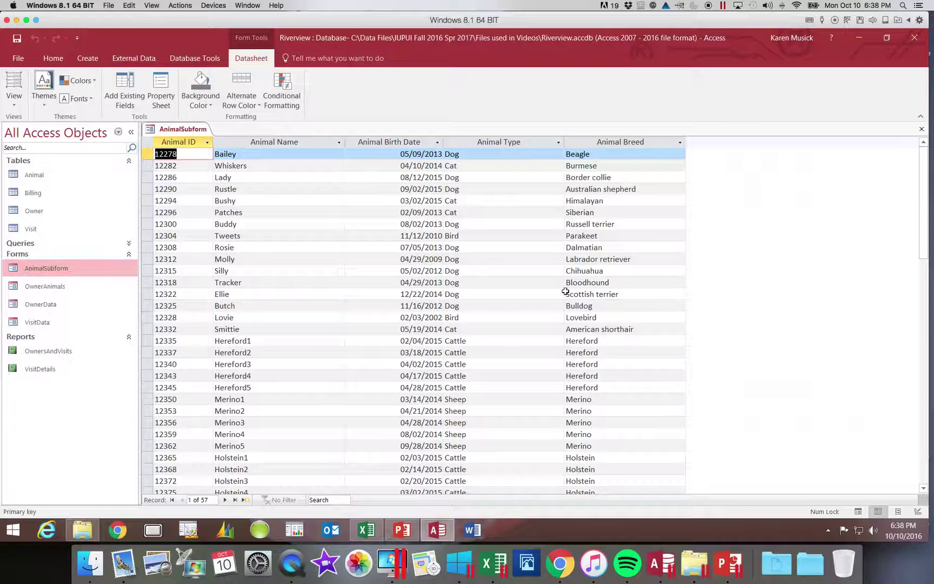
{"action": "left_click", "coordinate": [921, 130]}
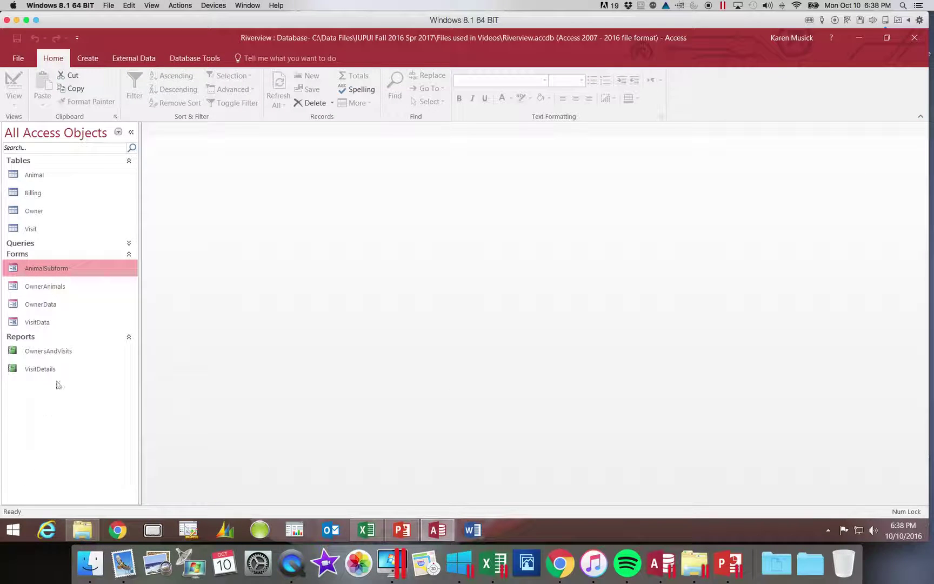
{"action": "double_click", "coordinate": [52, 352]}
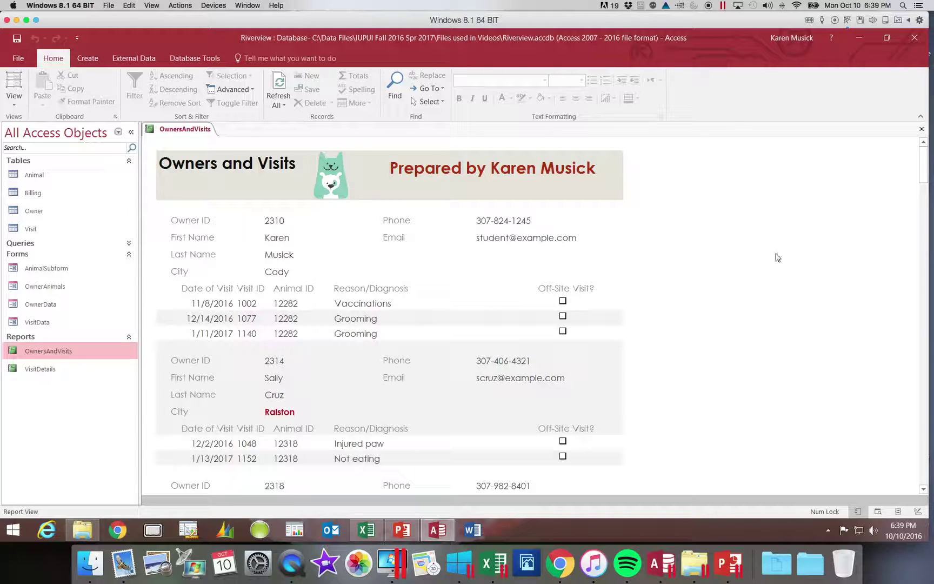
{"action": "left_click", "coordinate": [921, 129]}
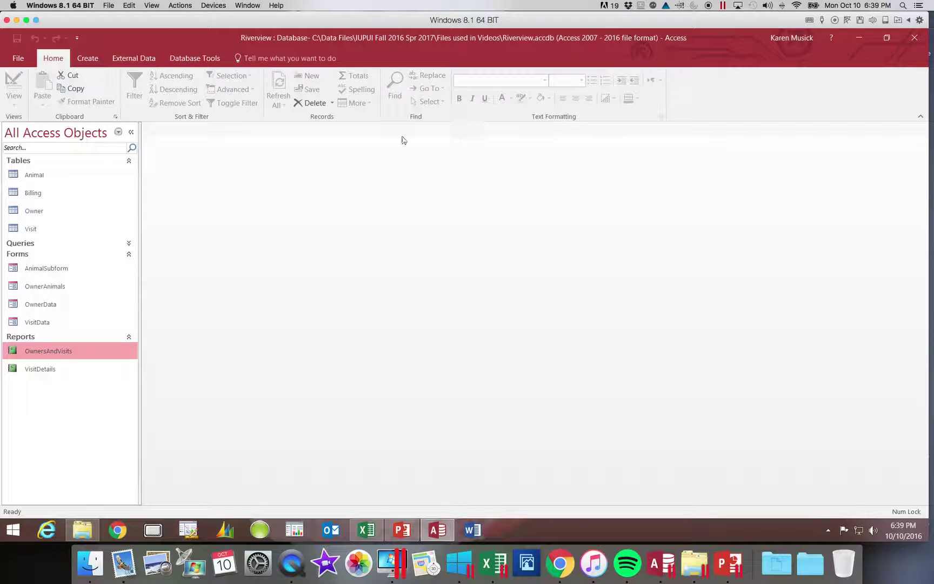
Compact and repair the Riverview database
{"action": "left_click", "coordinate": [20, 60]}
{"action": "left_click", "coordinate": [101, 157]}
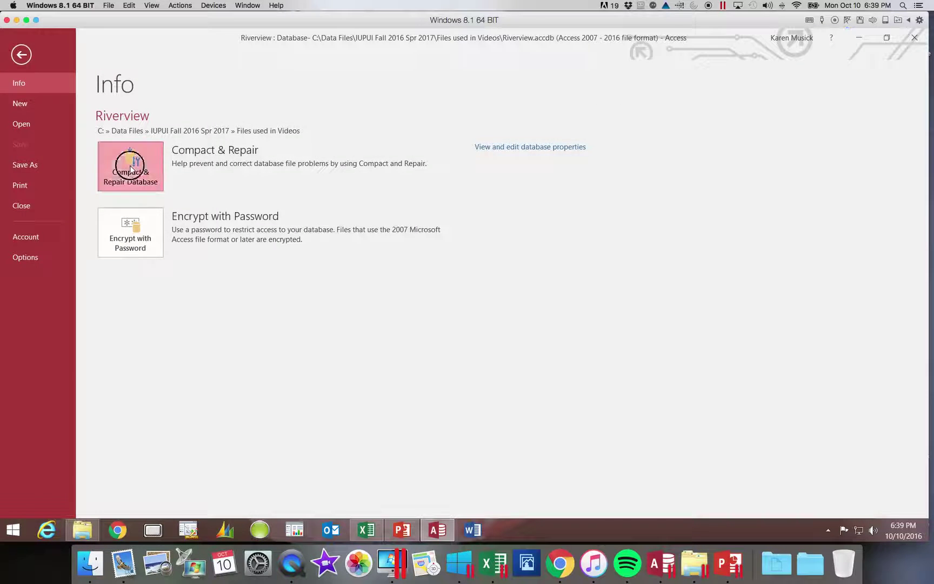